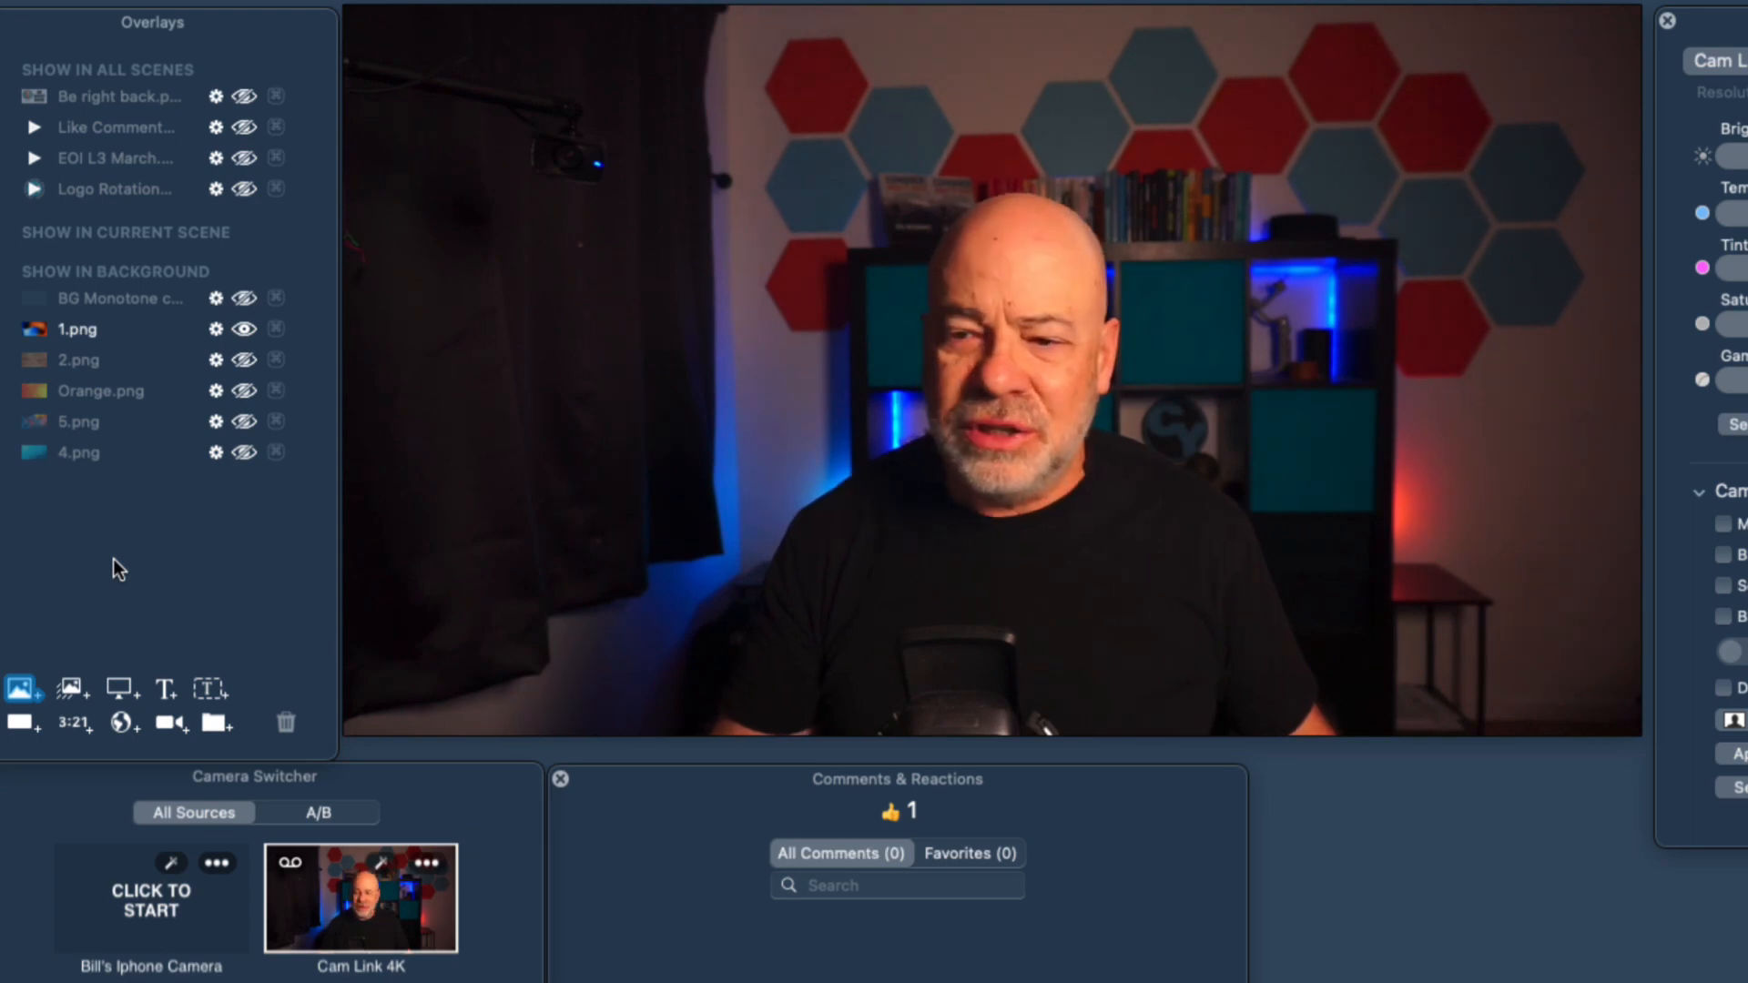
Switch from the START HERE scene to the Drag Video scene and toggle the 1.png background off and on again.
{"action": "mouse_move", "coordinate": [417, 327]}
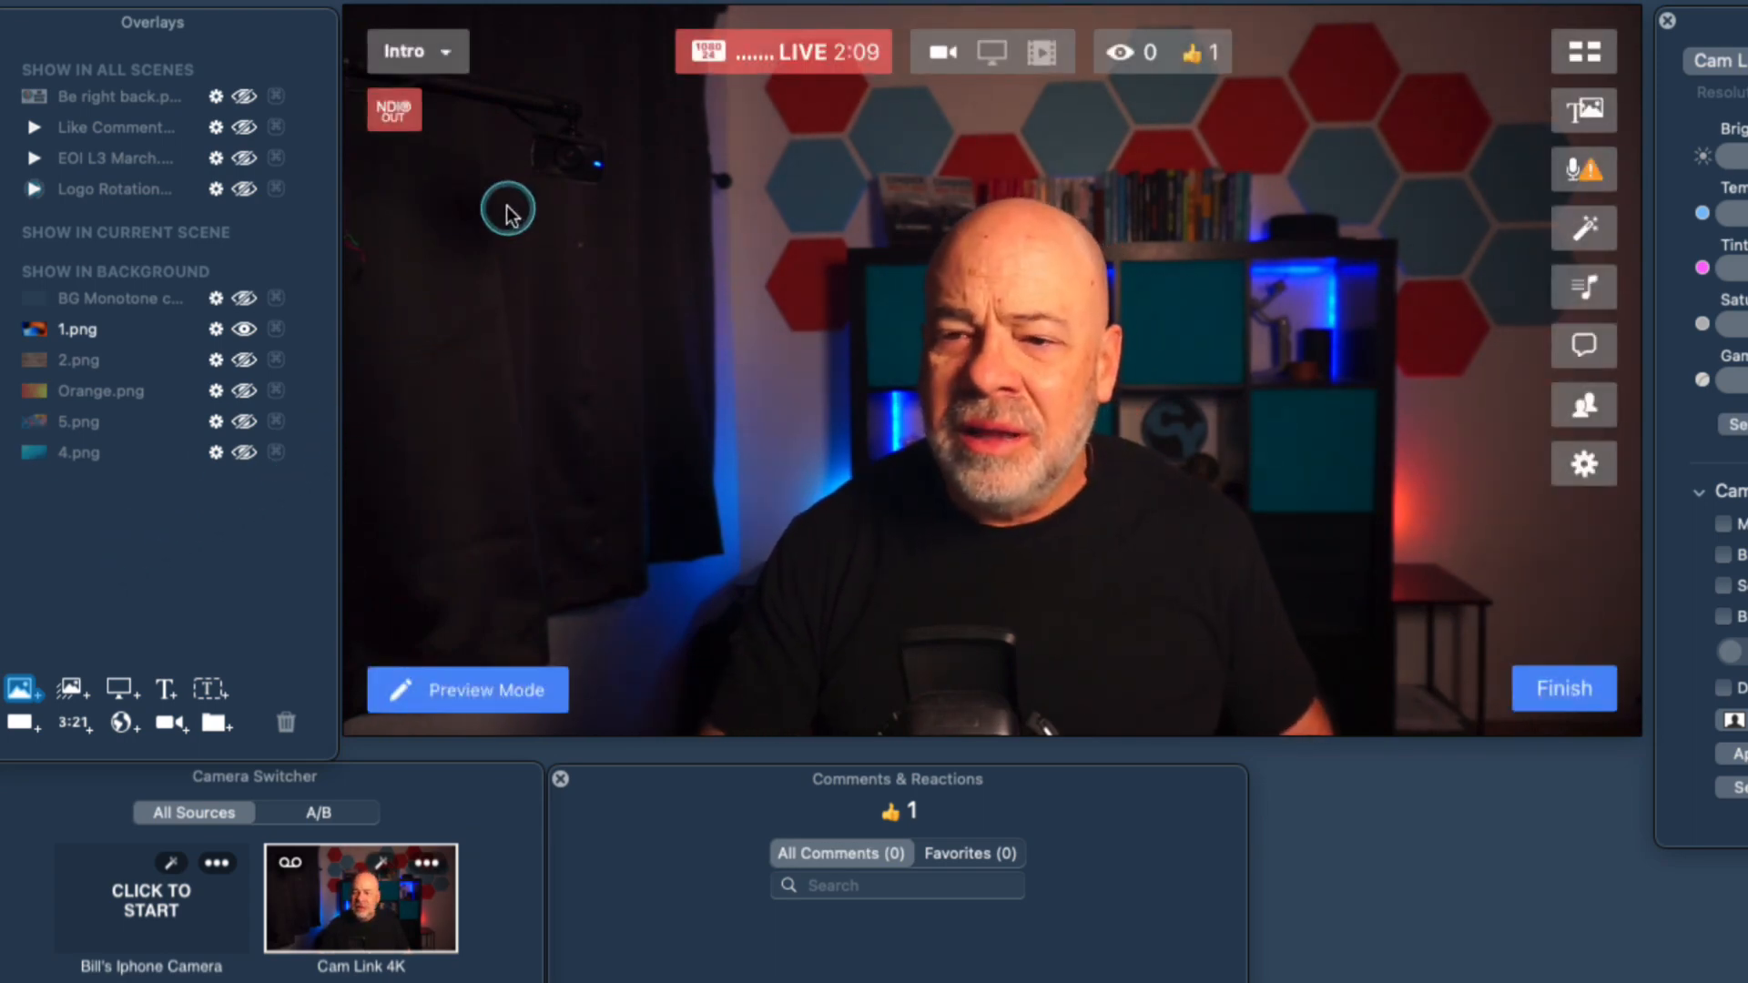
{"action": "left_click", "coordinate": [60, 184]}
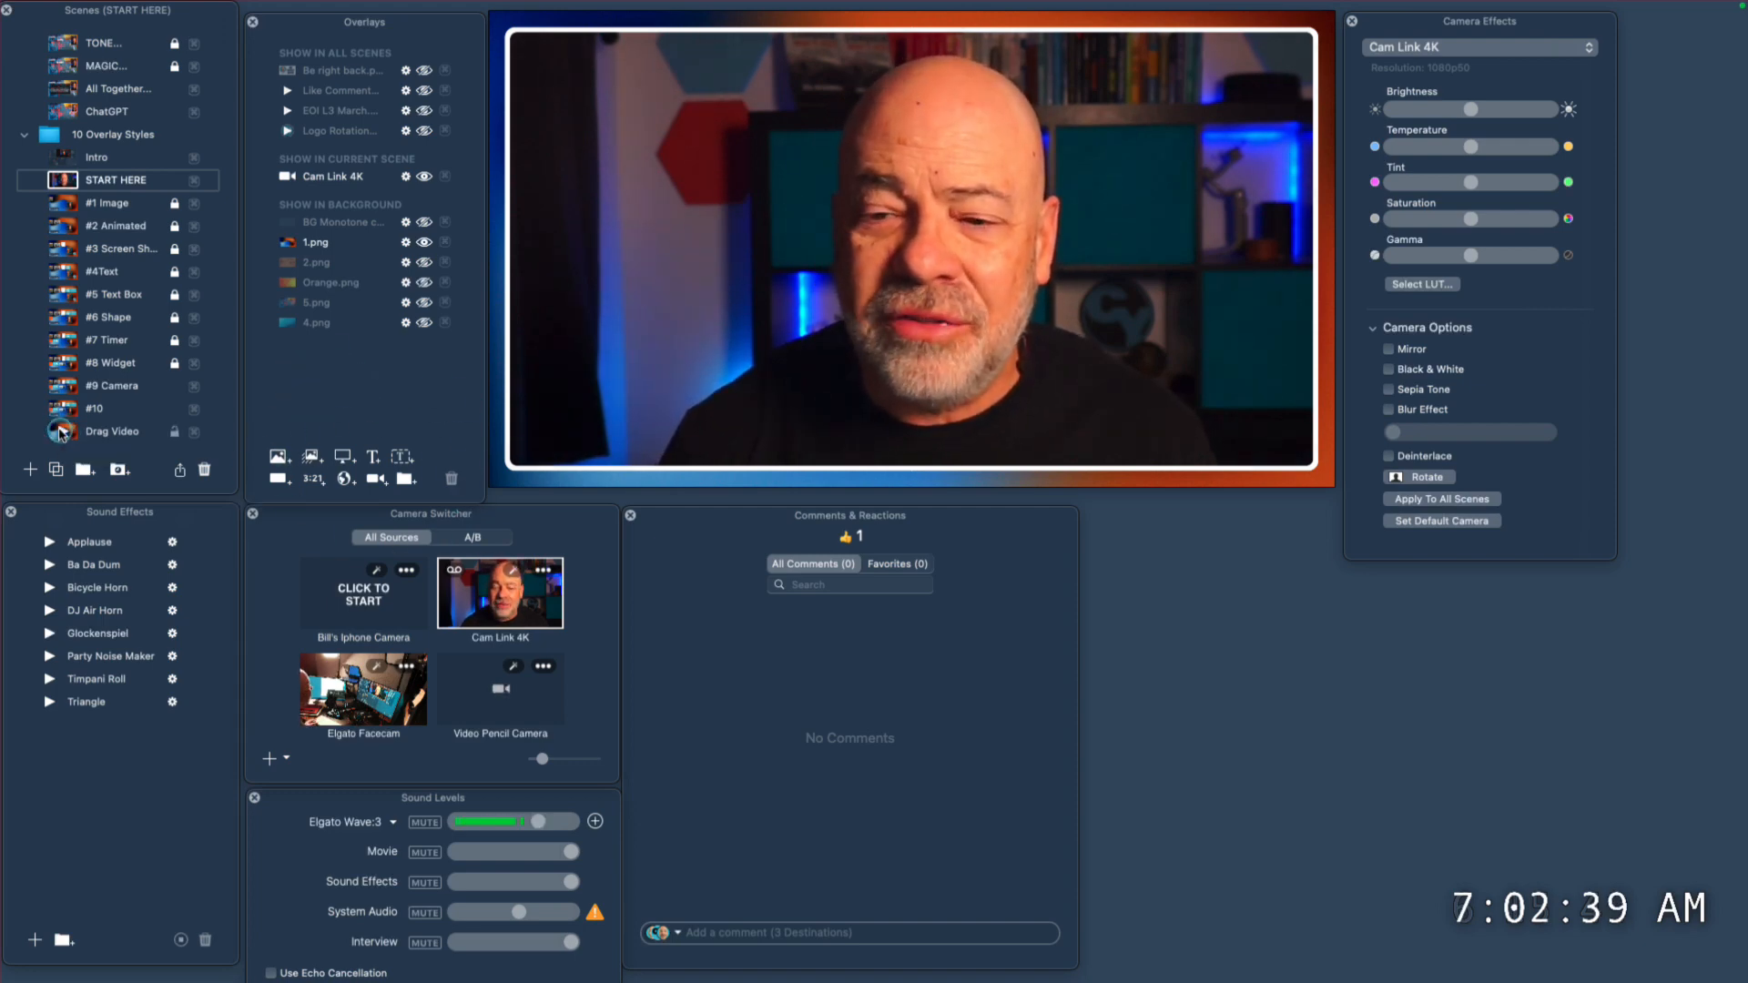
{"action": "left_click", "coordinate": [60, 434]}
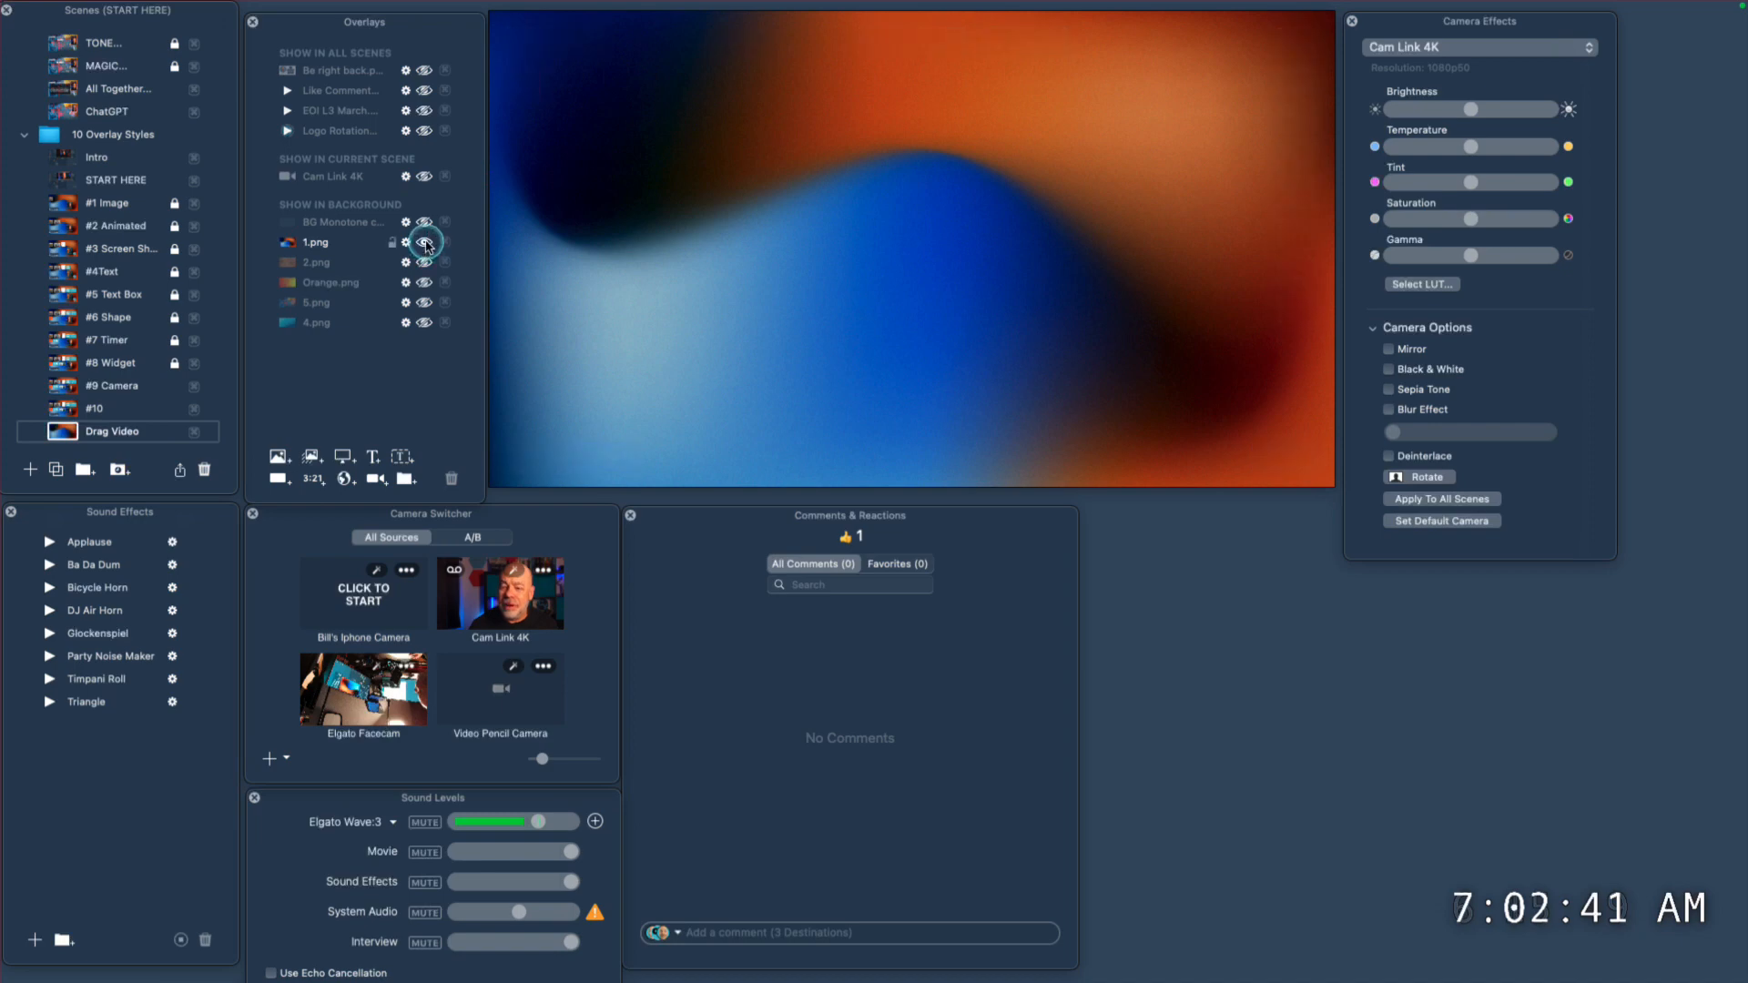
{"action": "left_click", "coordinate": [425, 243]}
{"action": "left_click", "coordinate": [424, 244]}
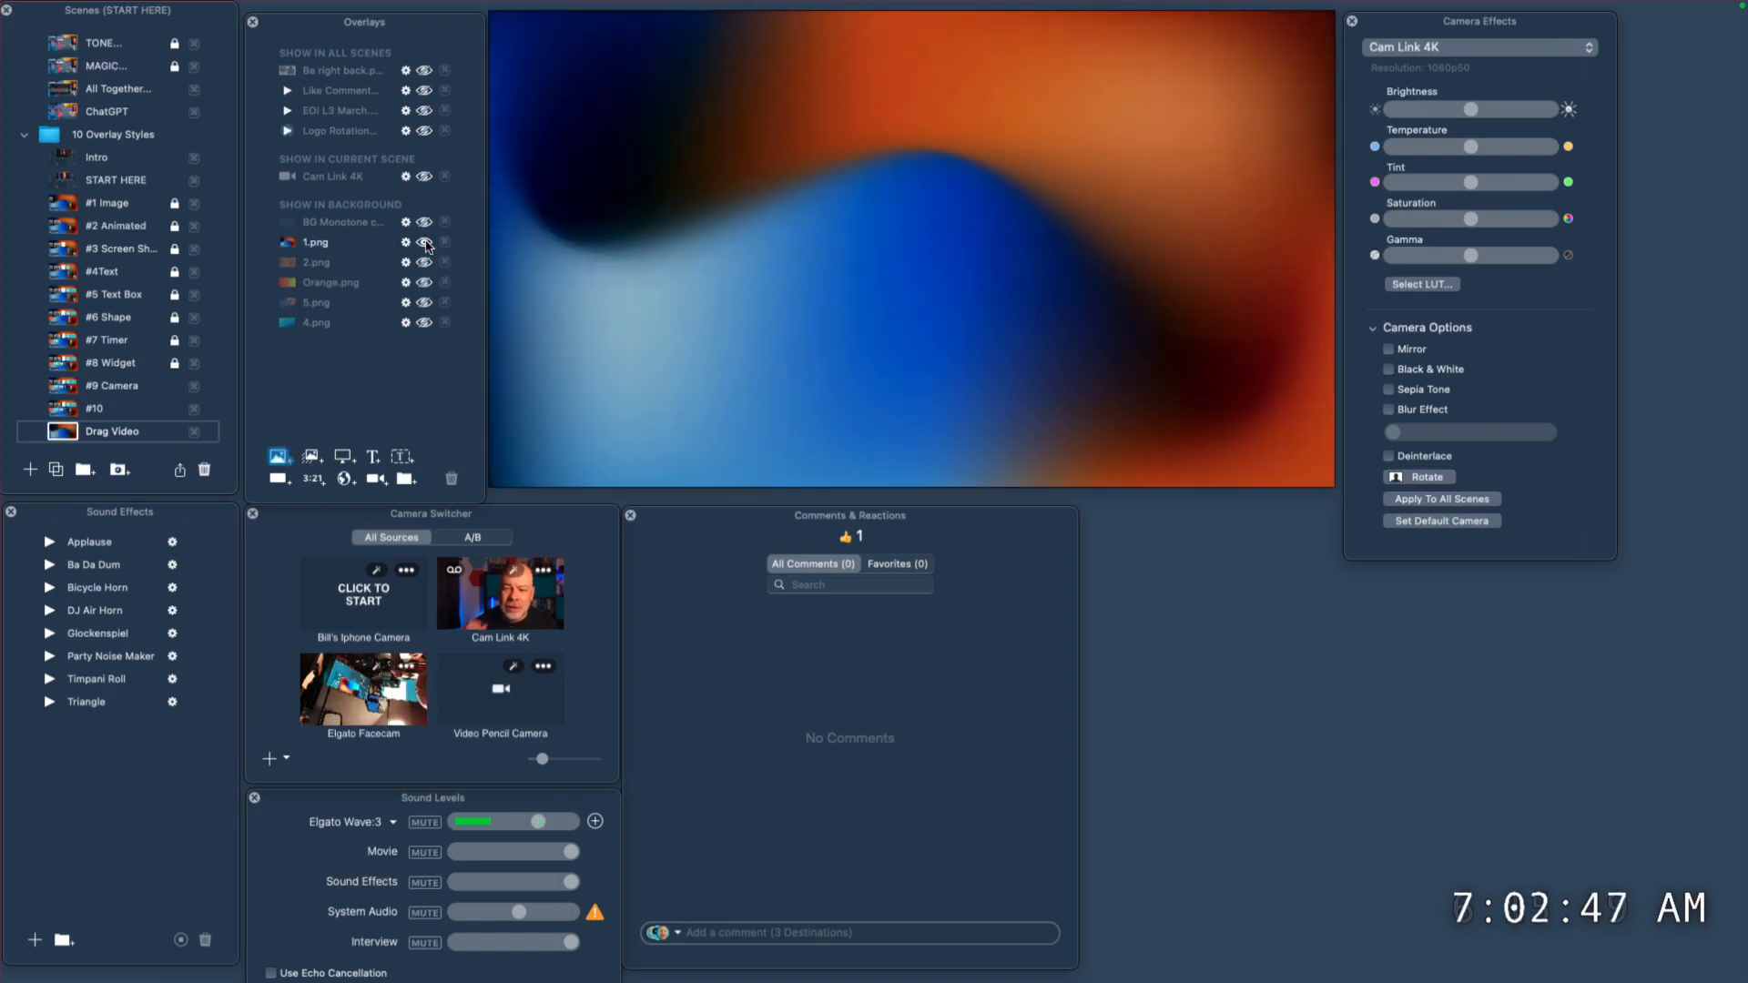
Add a Cam Link 4K camera overlay to the scene and place it in the right half of the canvas.
{"action": "mouse_move", "coordinate": [852, 22]}
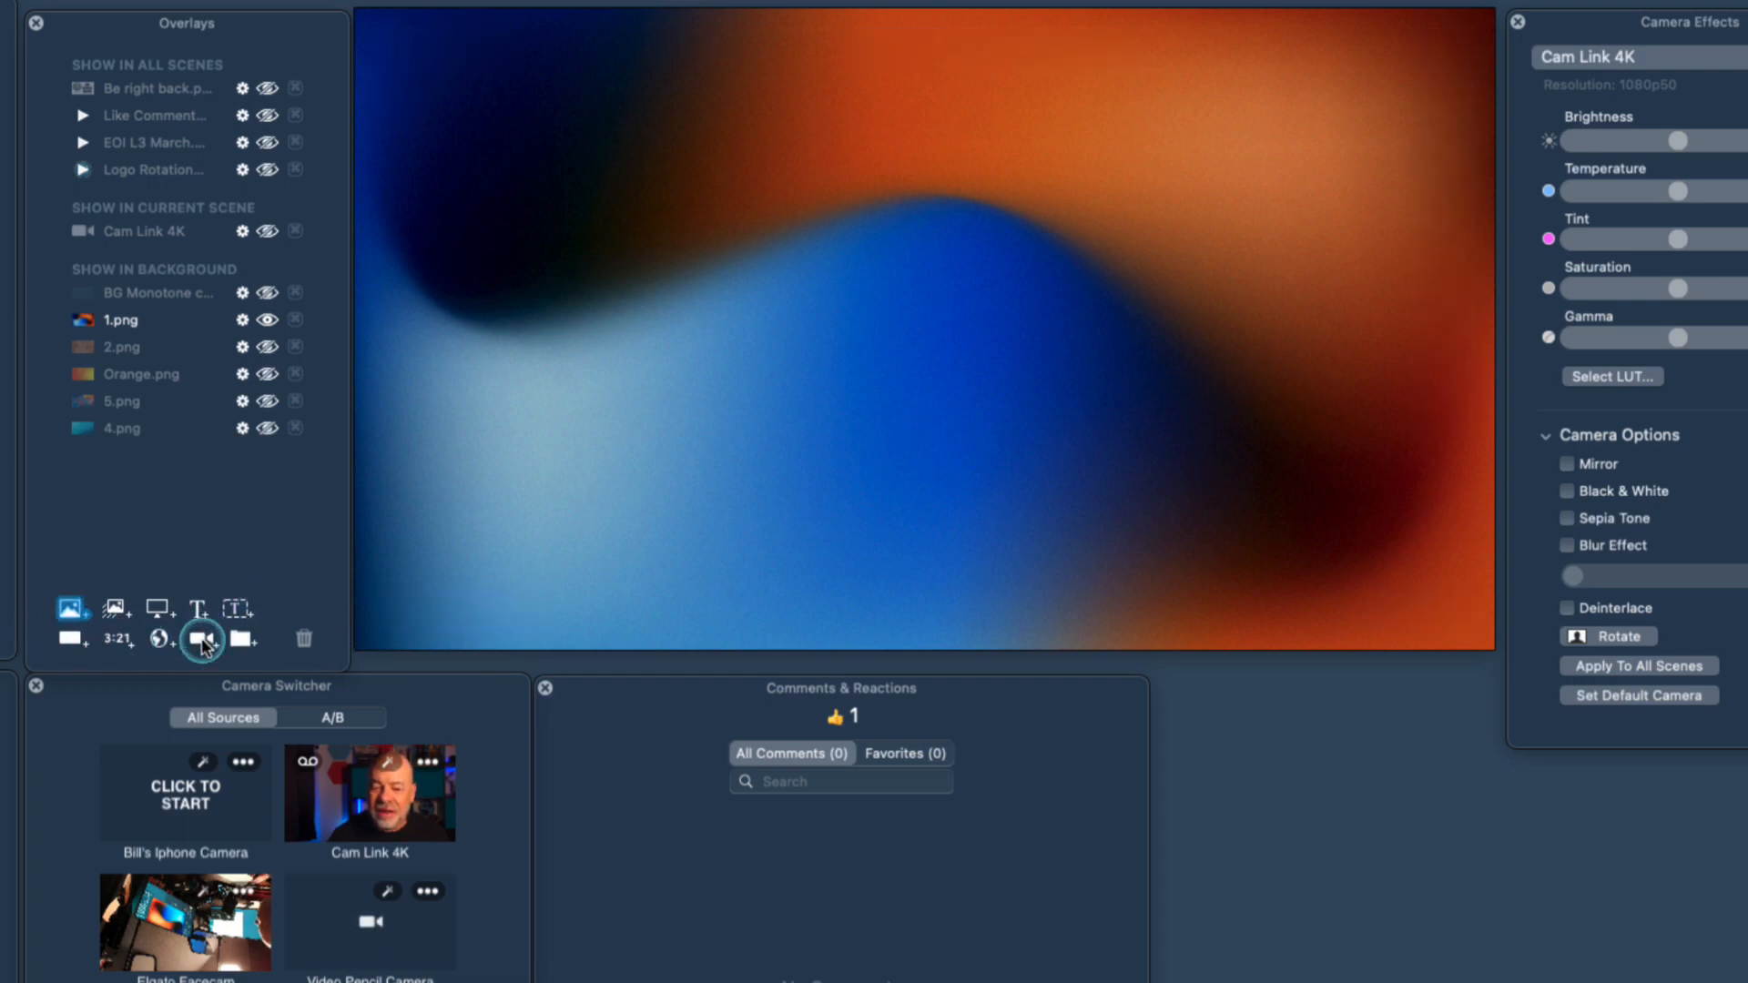
{"action": "left_click", "coordinate": [202, 640]}
{"action": "left_click_drag", "start_coordinate": [728, 446], "coordinate": [1160, 442]}
Add the image file really cool copy.png as an overlay in the current scene.
{"action": "left_click", "coordinate": [69, 609]}
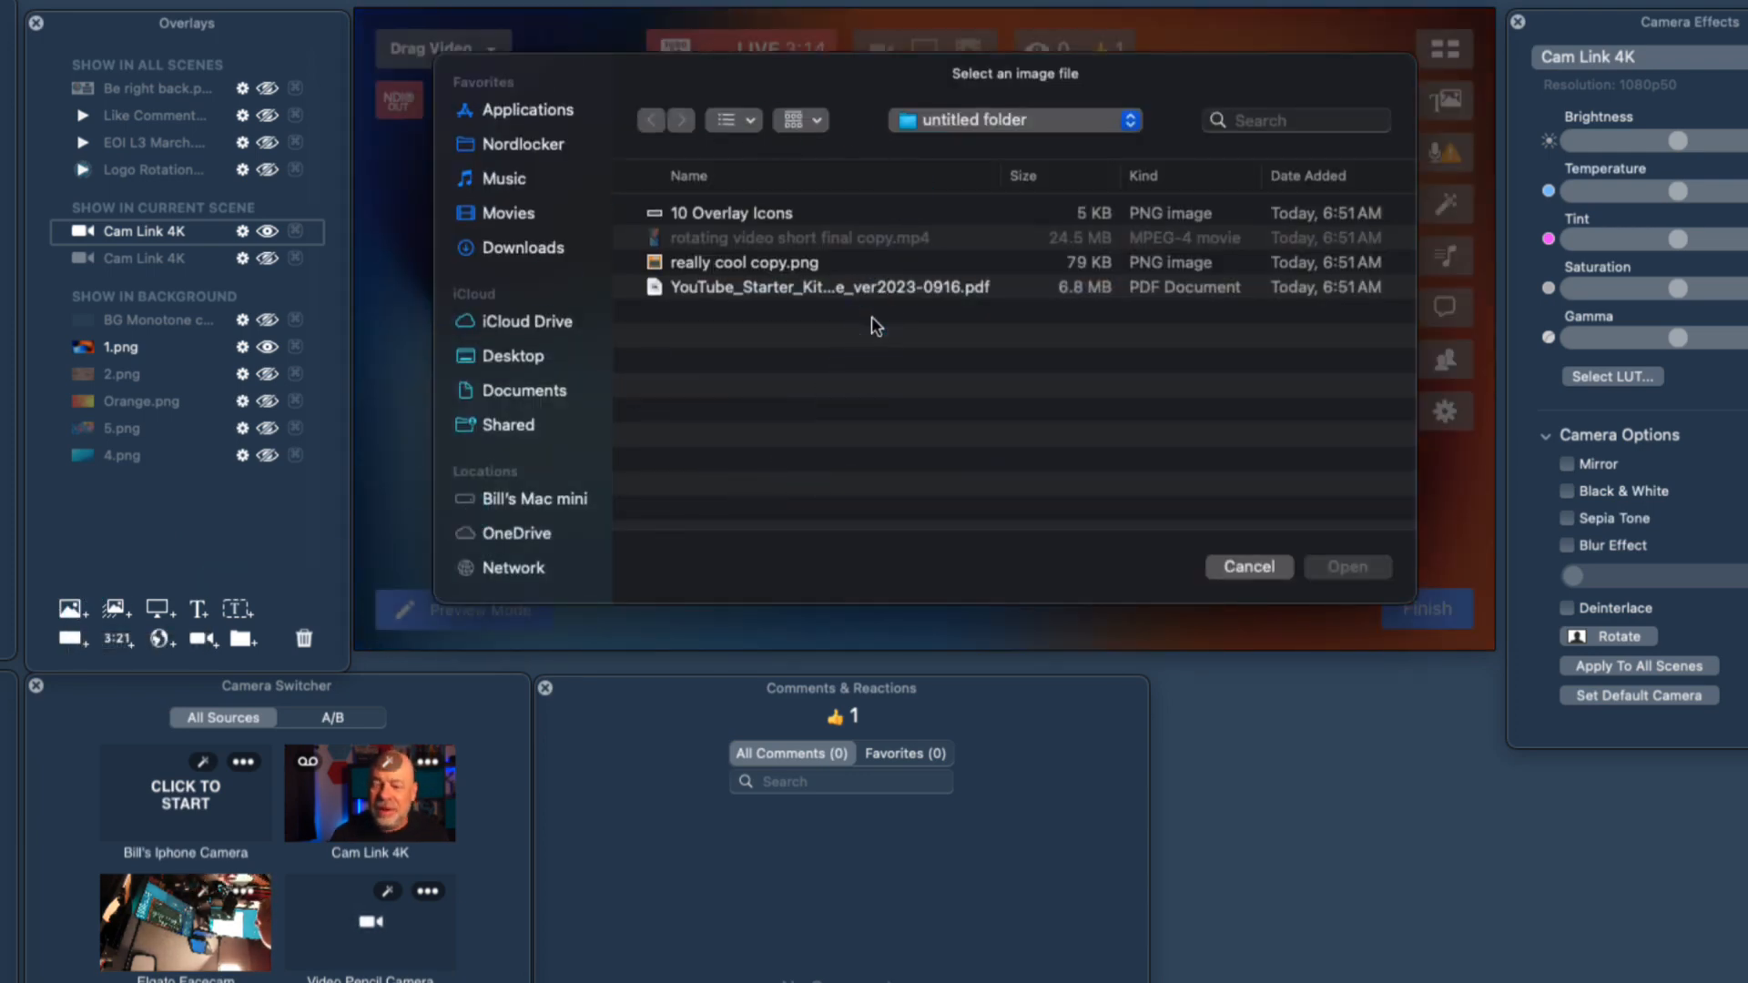
{"action": "left_click", "coordinate": [865, 262]}
{"action": "left_click", "coordinate": [1347, 567]}
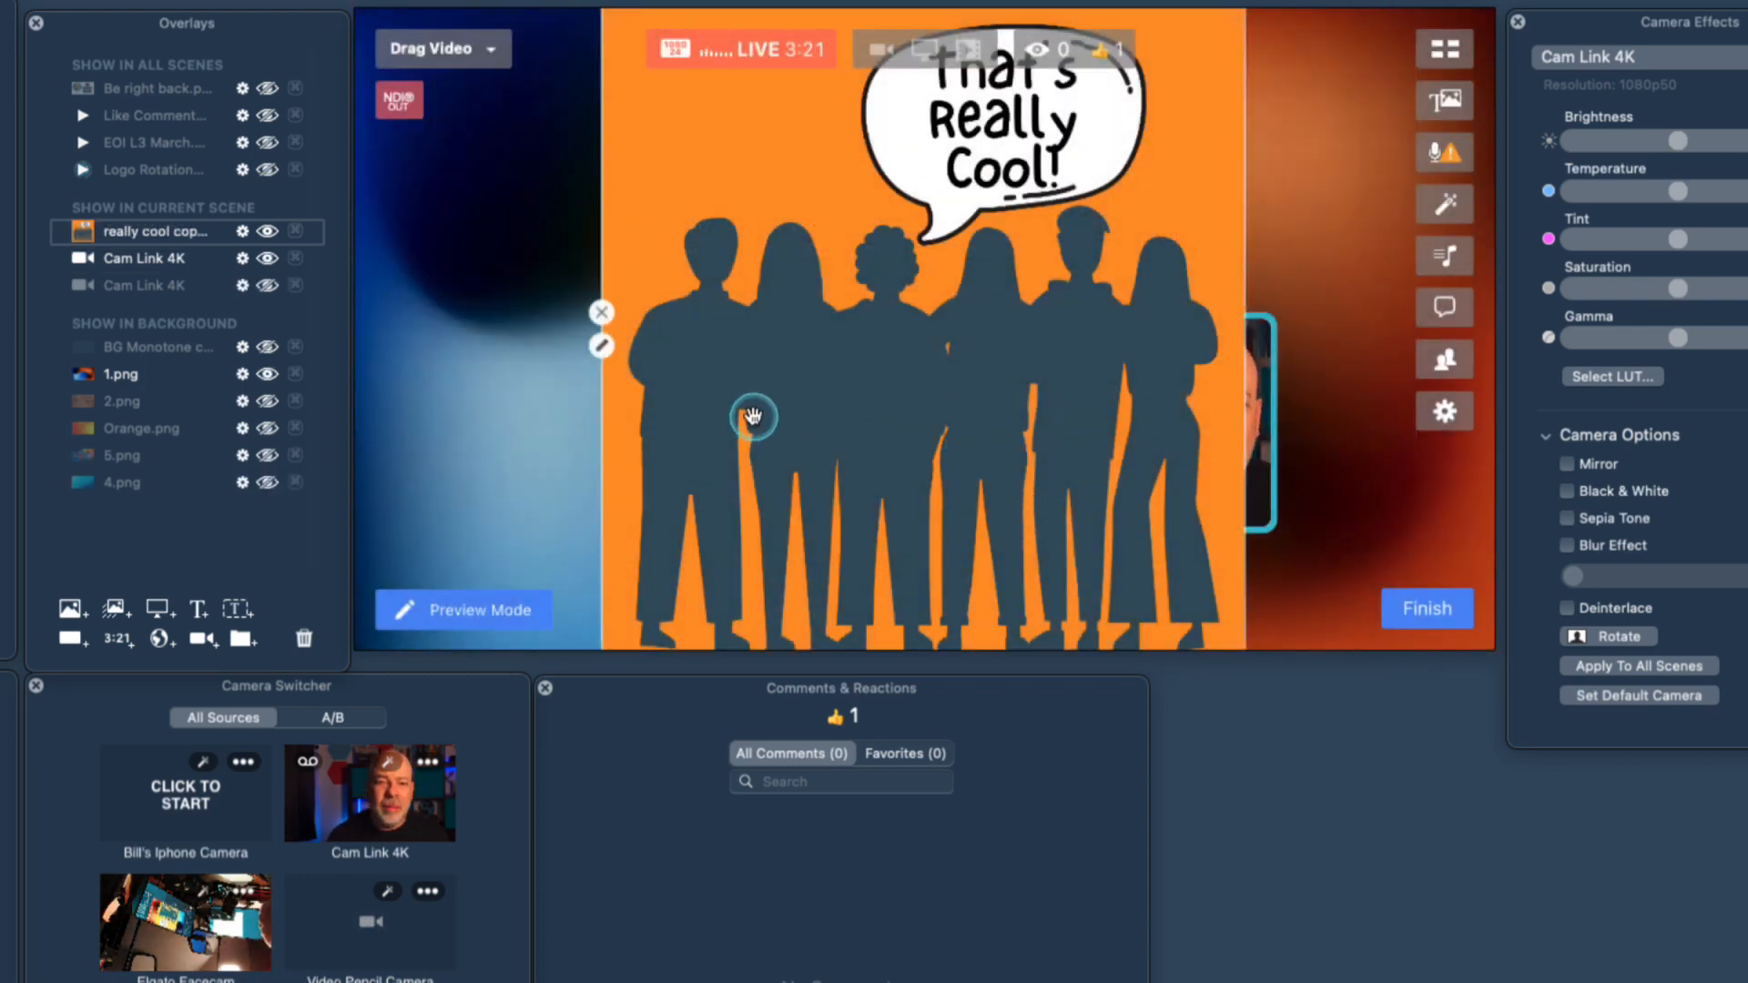
Shrink the That's Really Cool image overlay to a small square and place it in the upper left area of the canvas.
{"action": "scroll", "coordinate": [754, 416], "scroll_direction": "down", "scroll_amount": 10}
{"action": "scroll", "coordinate": [754, 416], "scroll_direction": "up", "scroll_amount": 5}
{"action": "left_click_drag", "start_coordinate": [809, 414], "coordinate": [485, 223]}
{"action": "scroll", "coordinate": [570, 282], "scroll_direction": "down", "scroll_amount": 4}
{"action": "scroll", "coordinate": [570, 282], "scroll_direction": "up", "scroll_amount": 2}
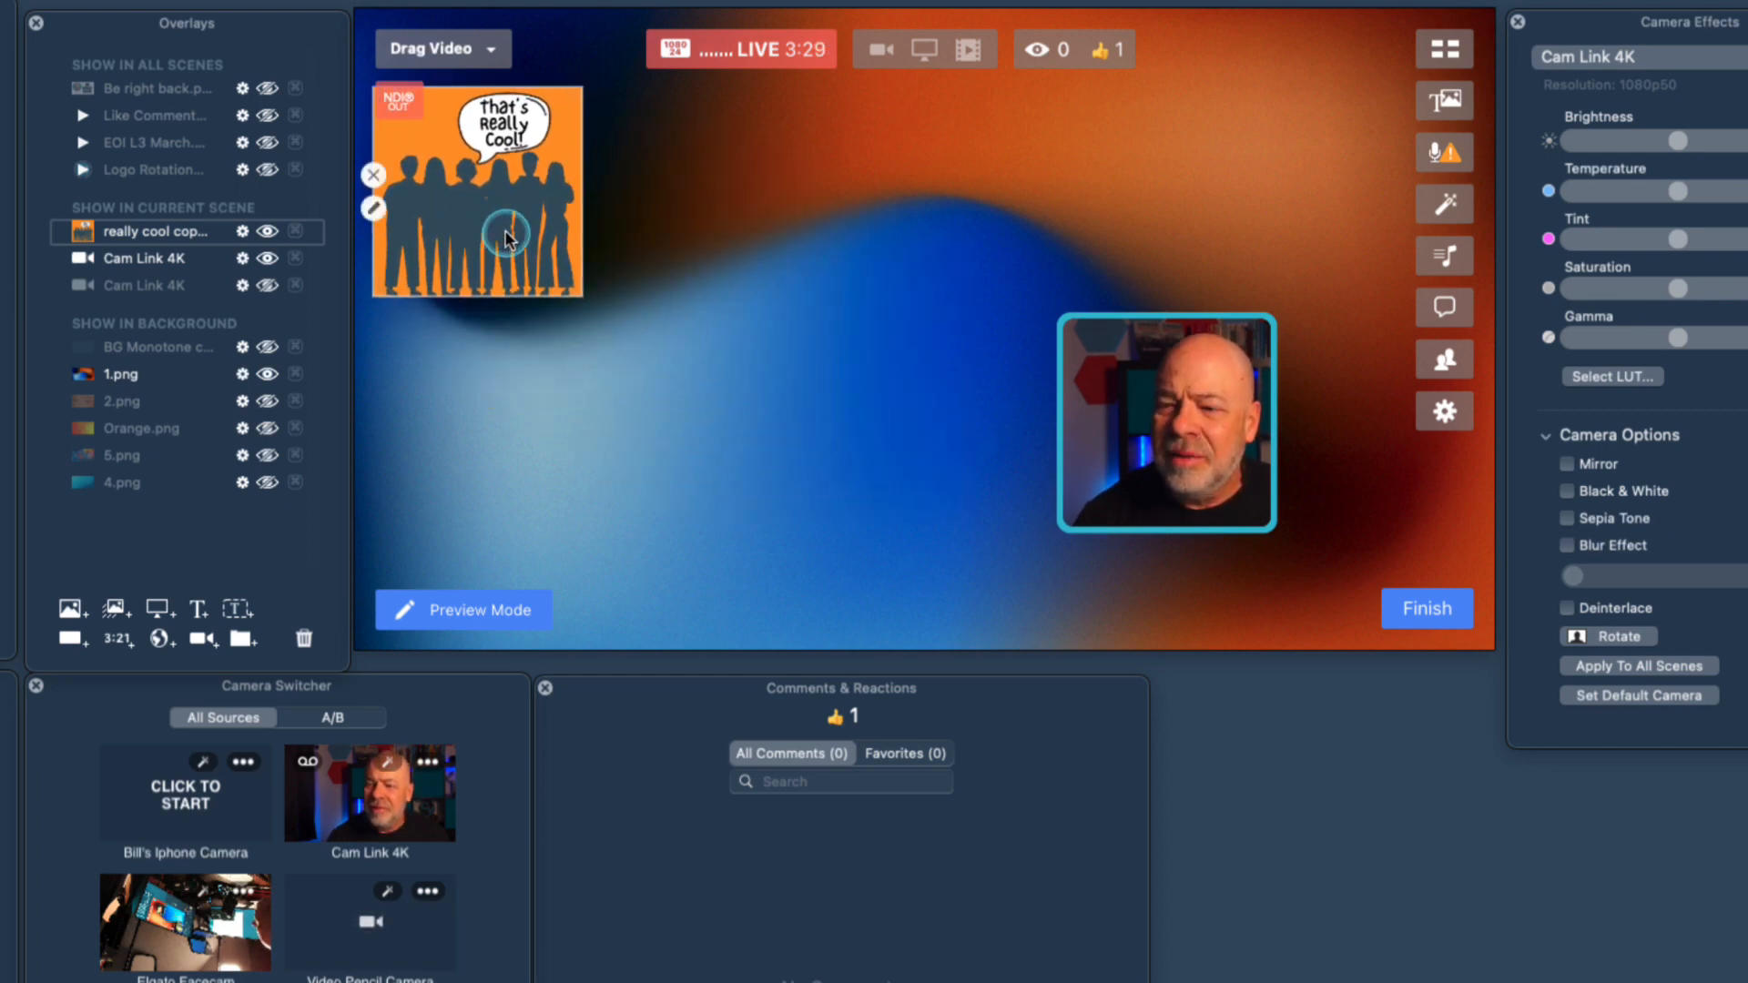
{"action": "scroll", "coordinate": [505, 233], "scroll_direction": "down", "scroll_amount": 5}
{"action": "scroll", "coordinate": [505, 233], "scroll_direction": "up", "scroll_amount": 3}
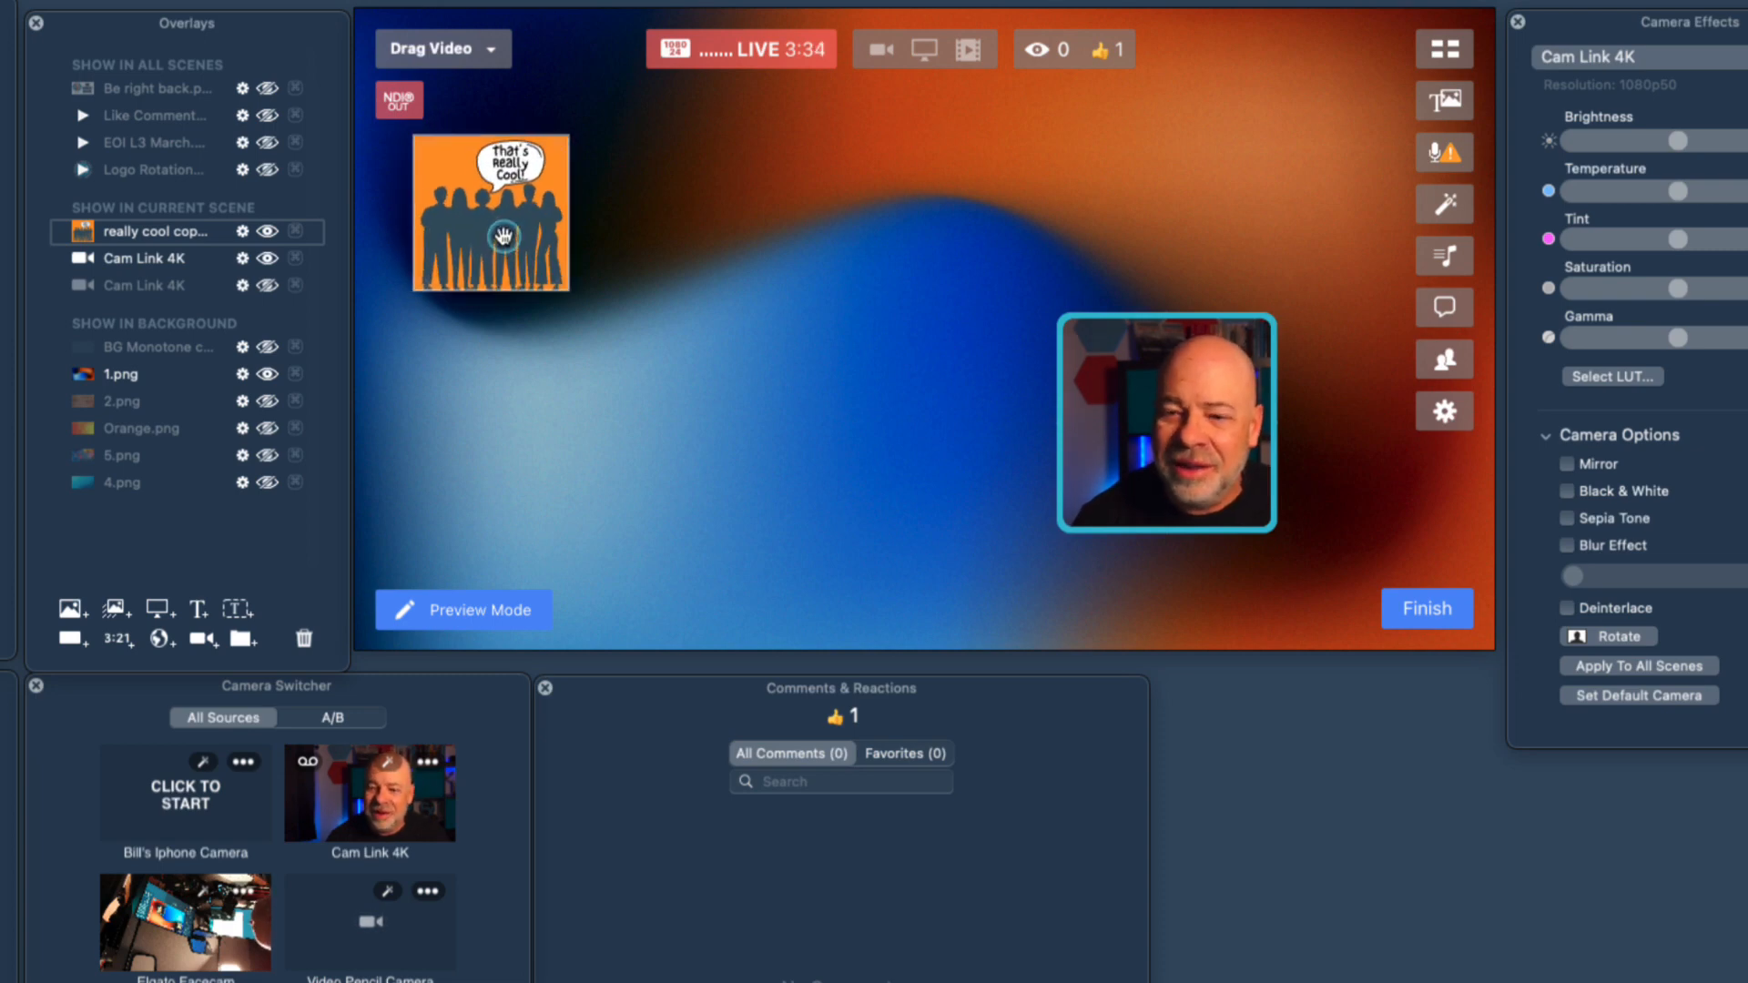
{"action": "scroll", "coordinate": [503, 236], "scroll_direction": "down", "scroll_amount": 2}
Bring the YouTube Starter Kit PDF into the scene as an overlay and scale it to fit the canvas height.
{"action": "mouse_move", "coordinate": [89, 239]}
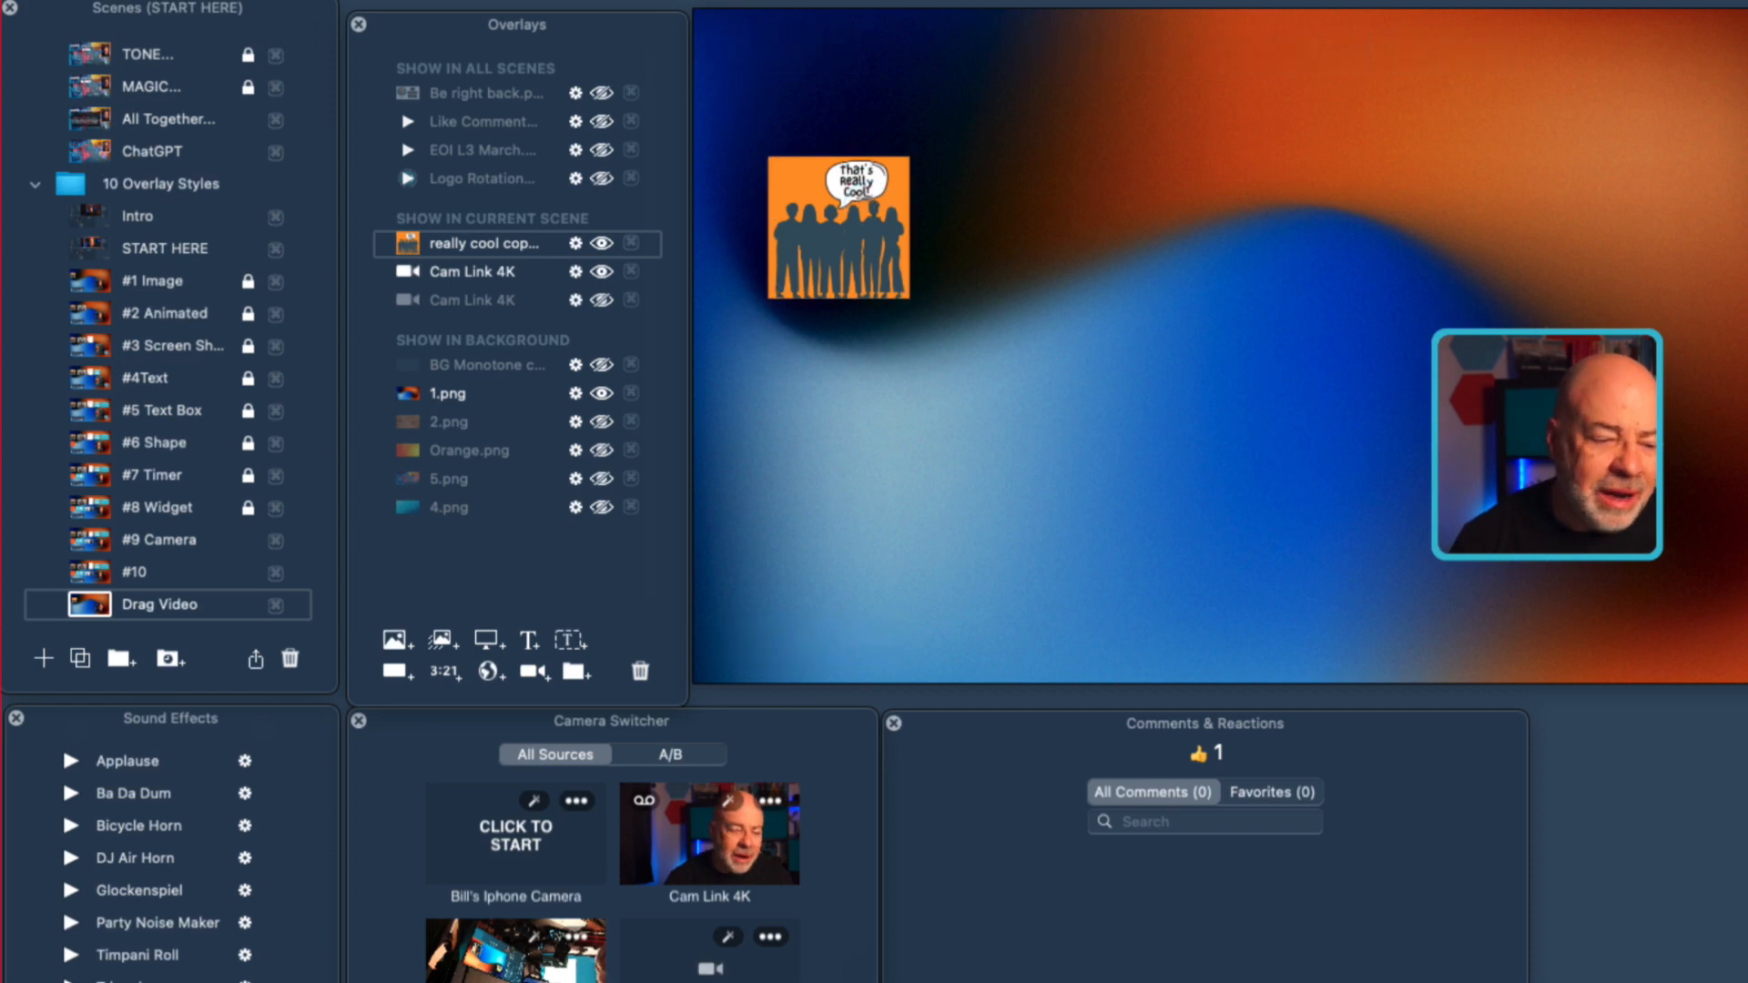
{"action": "left_click_drag", "start_coordinate": [20, 947], "coordinate": [978, 451]}
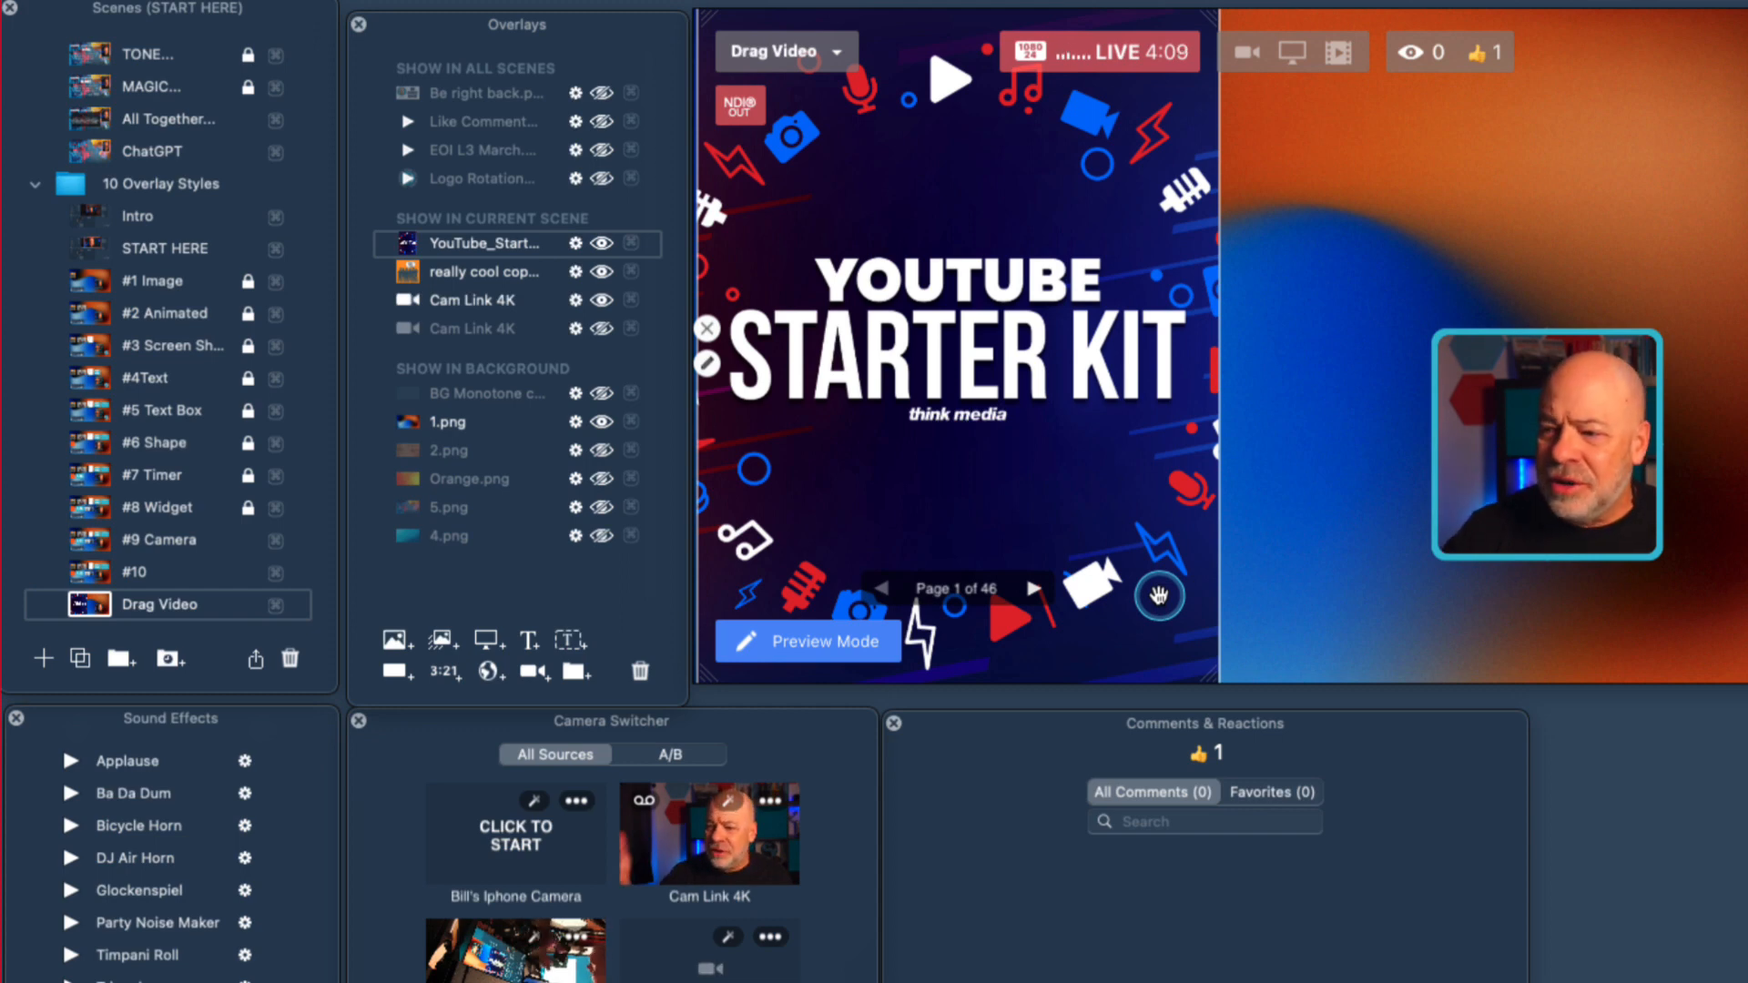
{"action": "scroll", "coordinate": [987, 456], "scroll_direction": "down", "scroll_amount": 5}
{"action": "scroll", "coordinate": [987, 456], "scroll_direction": "up", "scroll_amount": 7}
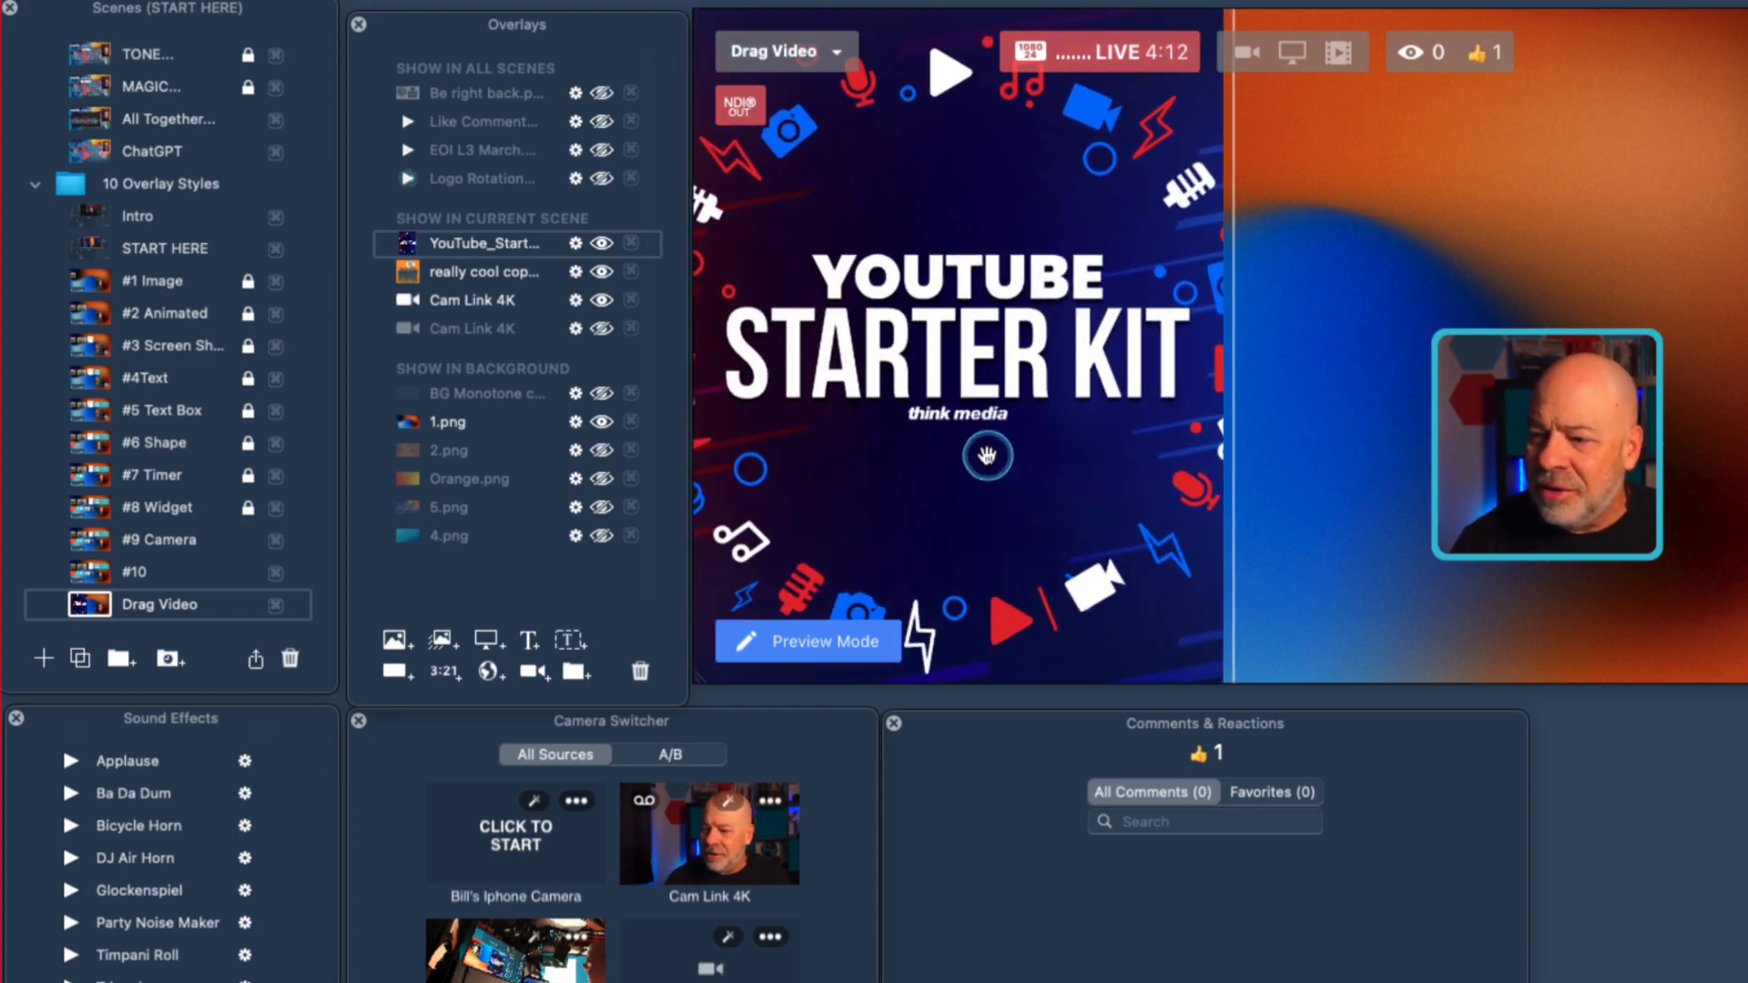
{"action": "scroll", "coordinate": [987, 456], "scroll_direction": "down", "scroll_amount": 5}
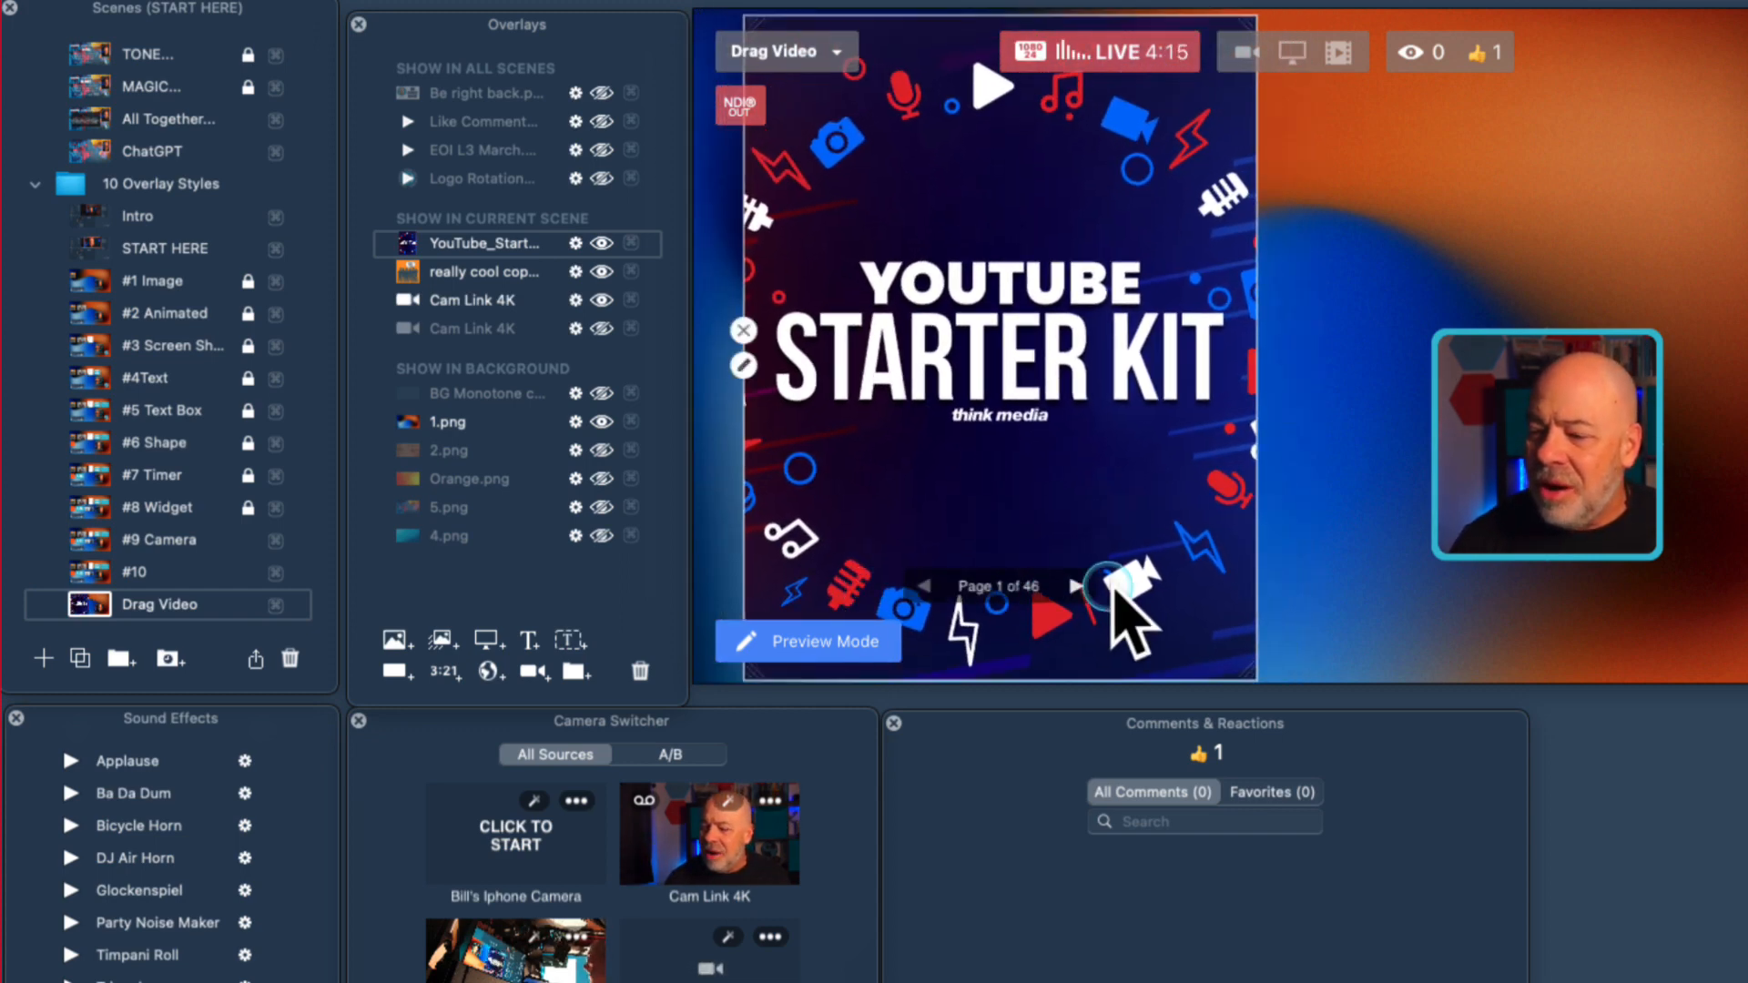
Page forward through the YouTube Starter Kit PDF overlay to page 5.
{"action": "left_click", "coordinate": [1077, 587]}
{"action": "left_click", "coordinate": [1077, 587]}
{"action": "left_click", "coordinate": [1077, 586]}
{"action": "left_click", "coordinate": [1077, 586]}
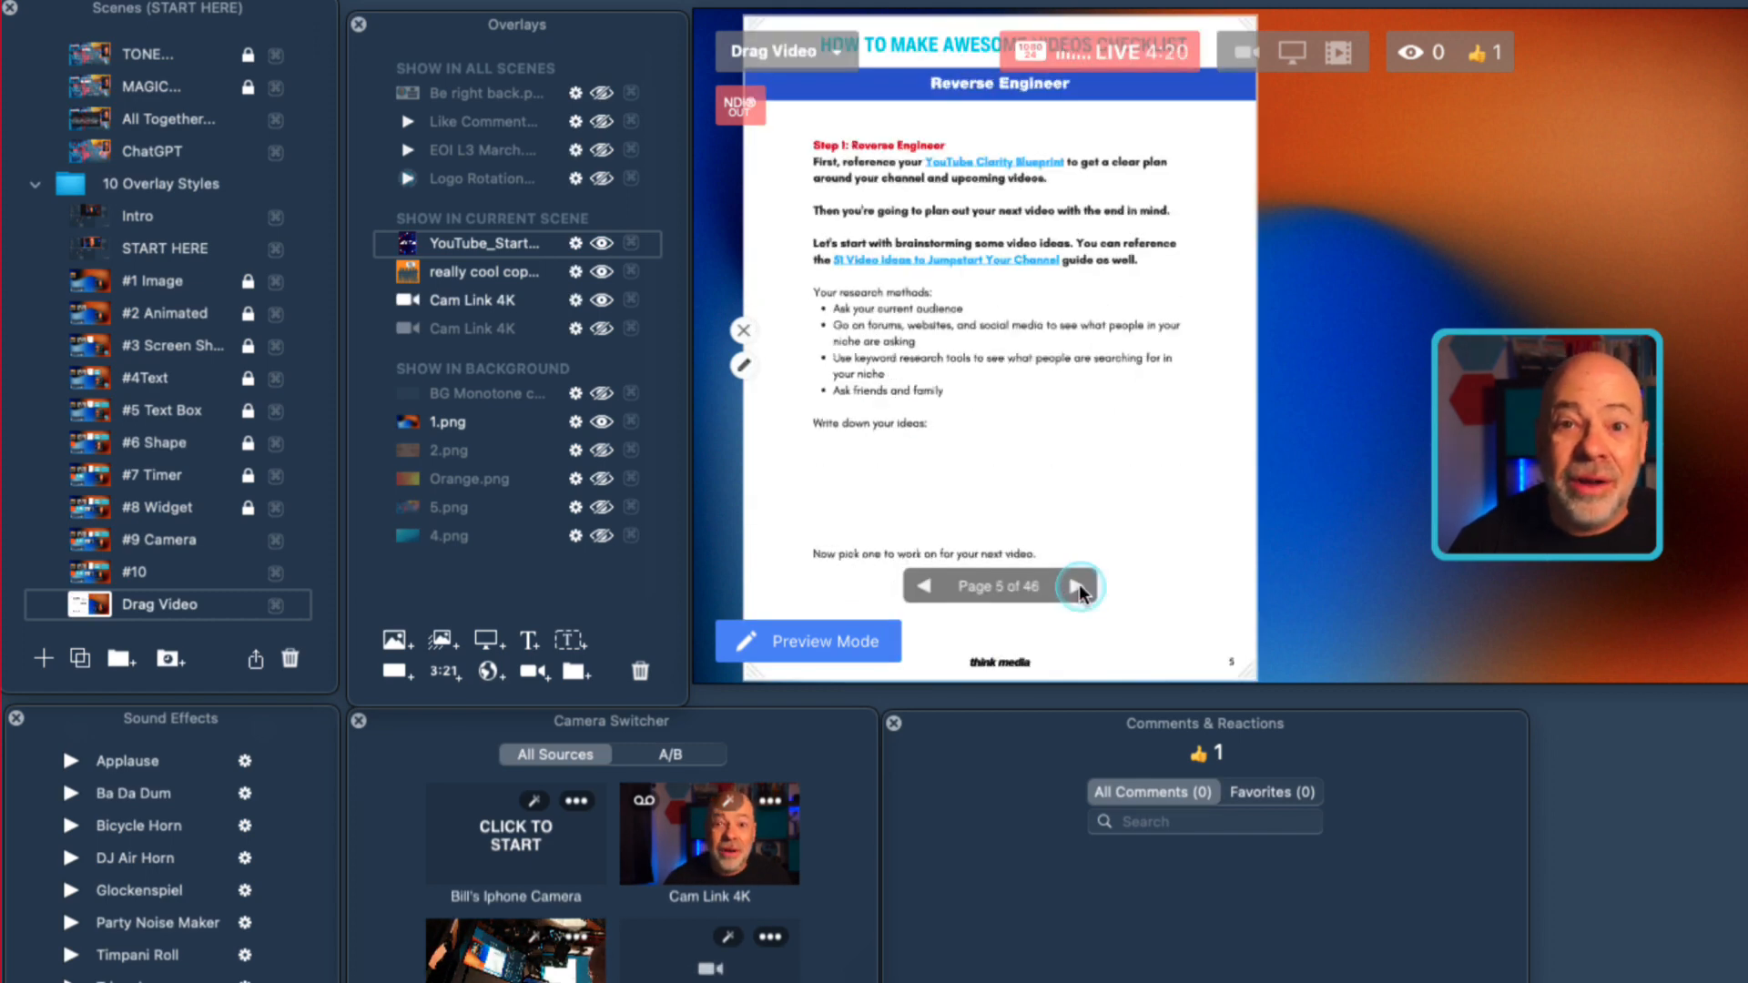
Remove the YouTube Starter Kit PDF overlay from the current scene.
{"action": "left_click", "coordinate": [744, 330]}
{"action": "left_click", "coordinate": [446, 247]}
{"action": "left_click", "coordinate": [641, 678]}
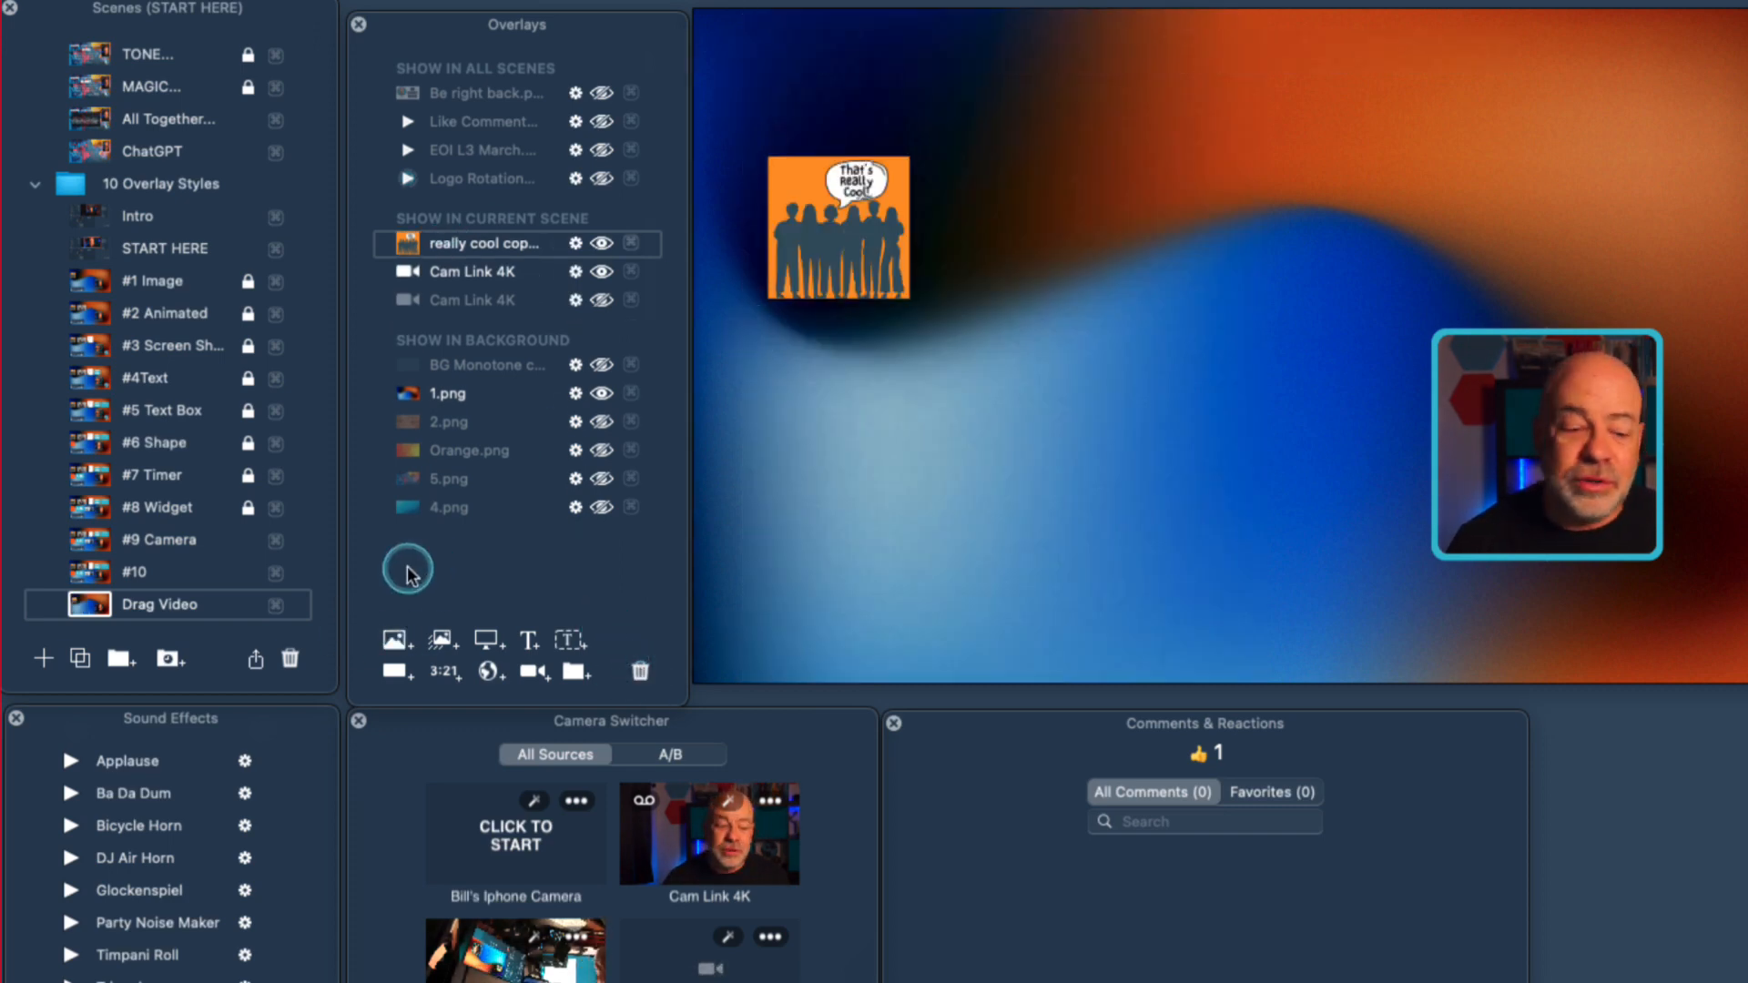
Add the movie rotating video short final copy.mp4 to the scene as an animated overlay without audio.
{"action": "left_click", "coordinate": [440, 642]}
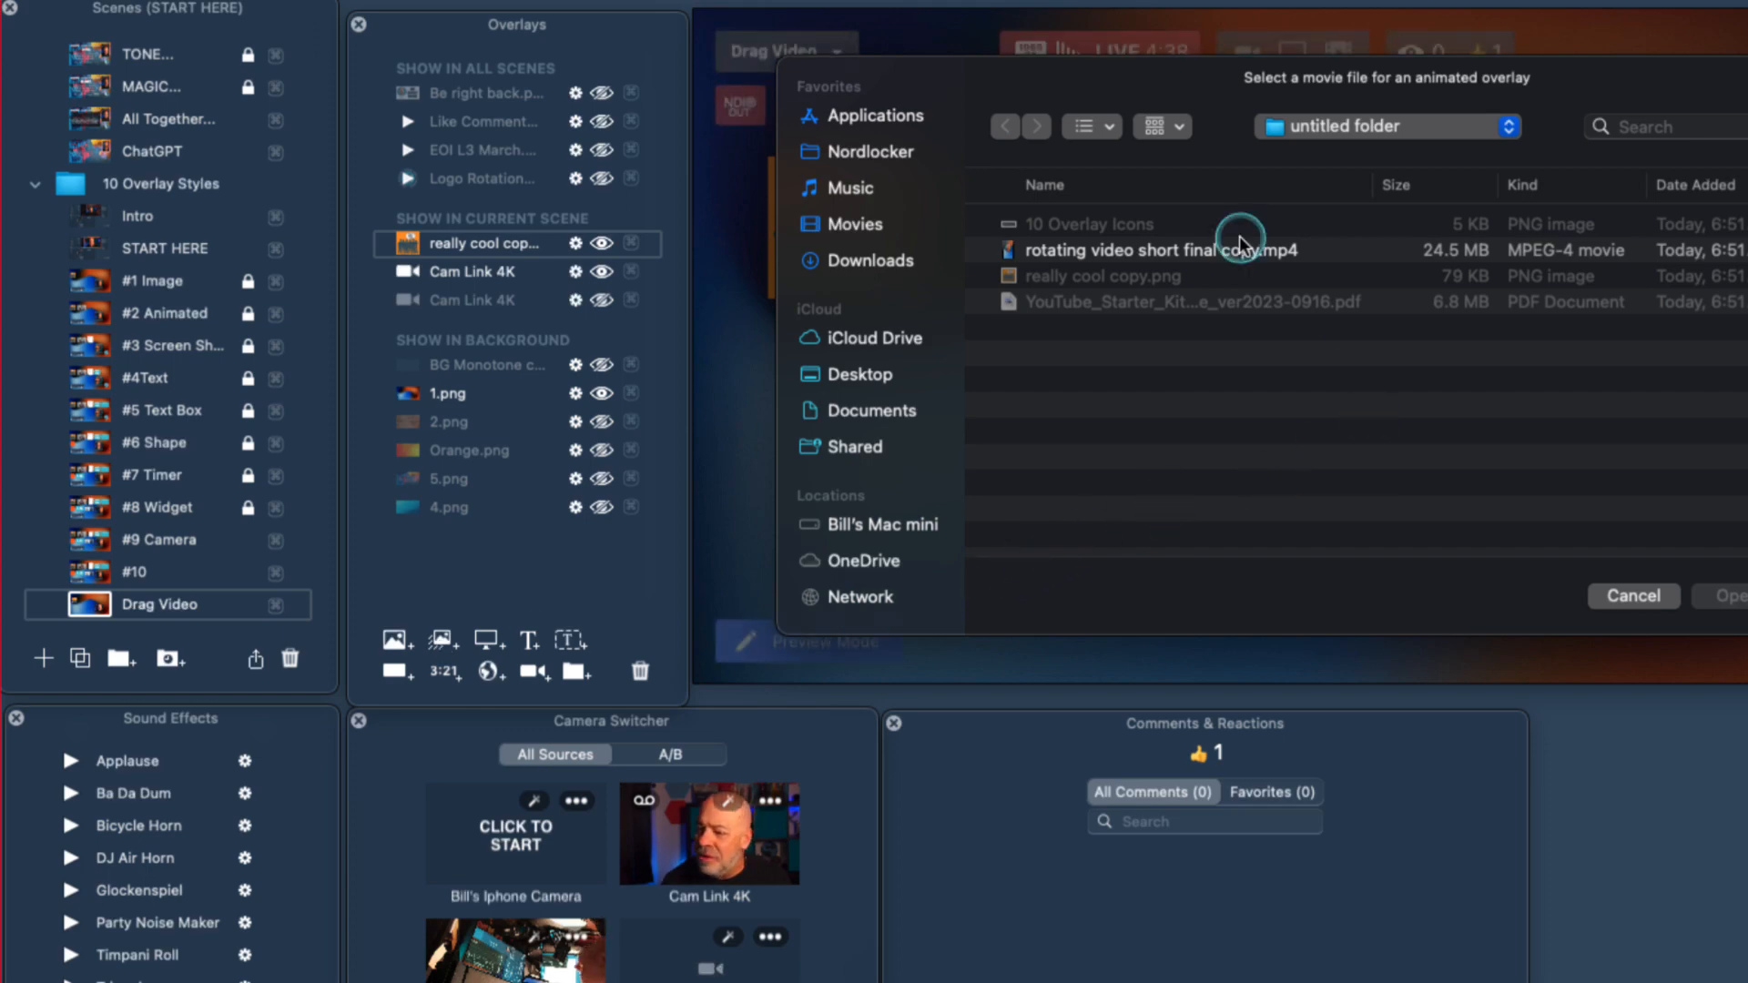
{"action": "left_click", "coordinate": [1117, 251]}
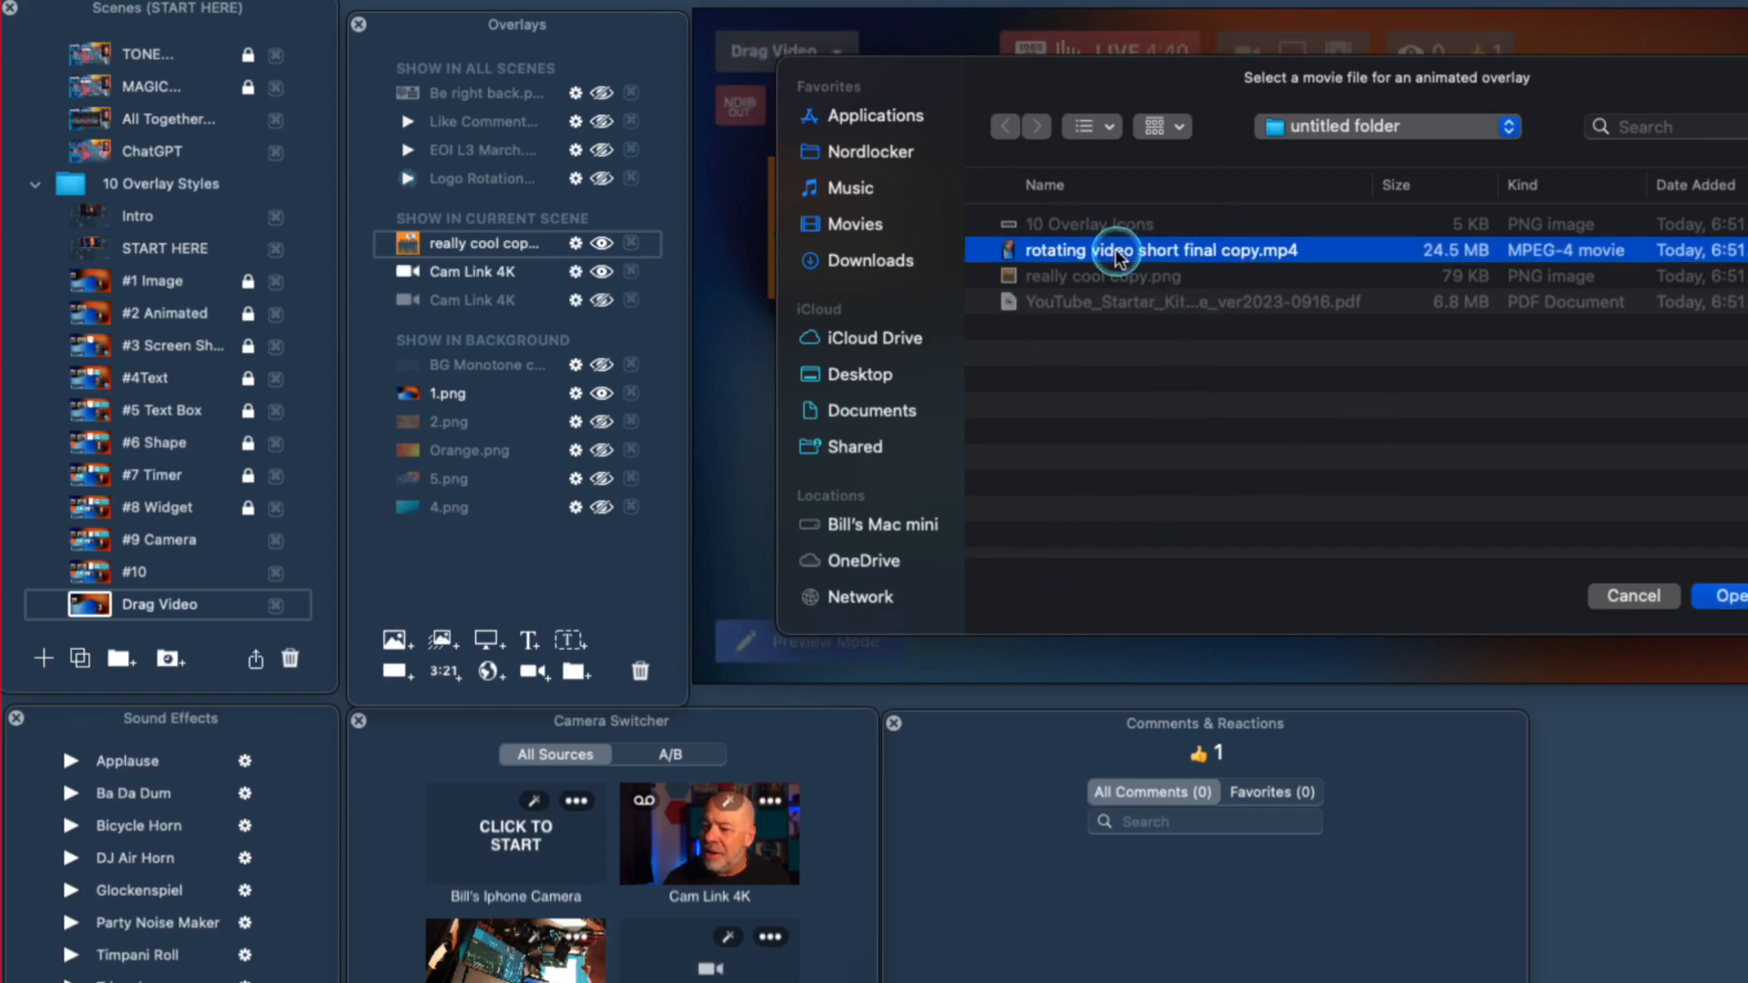
{"action": "left_click", "coordinate": [1726, 597]}
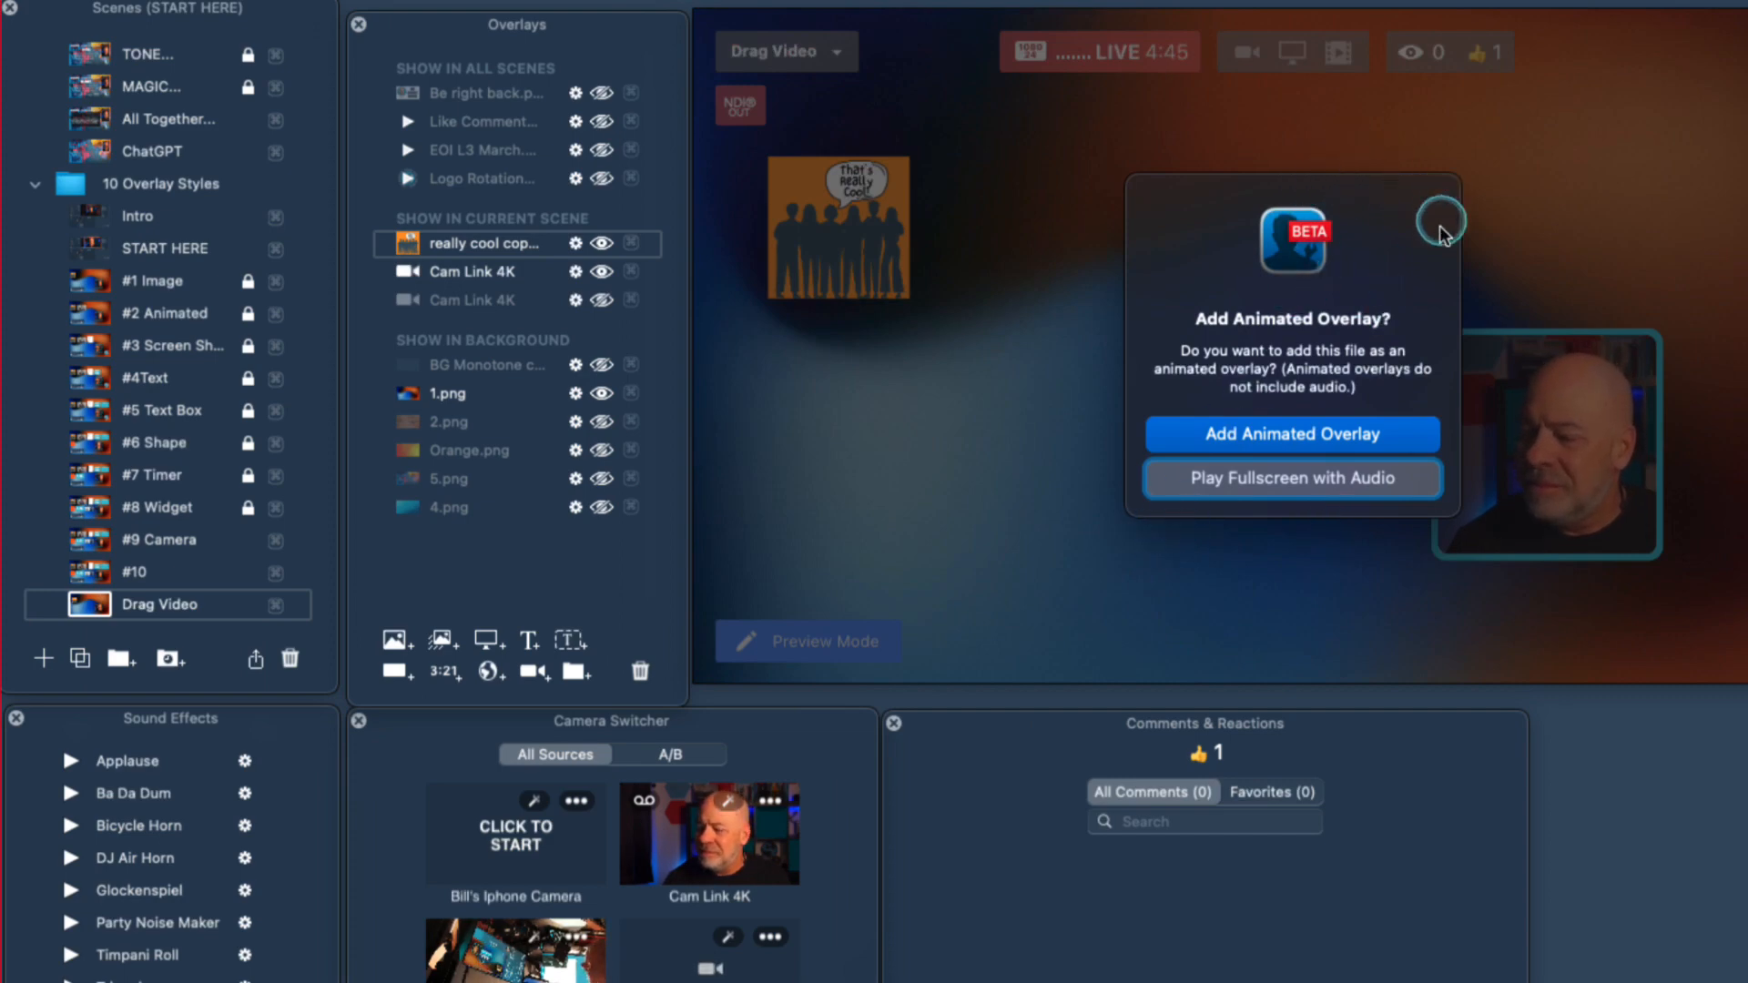
{"action": "left_click", "coordinate": [1343, 444]}
Pause the rotating video overlay, shrink it and place it just to the right of the That's Really Cool image.
{"action": "left_click_drag", "start_coordinate": [1287, 393], "coordinate": [1023, 340]}
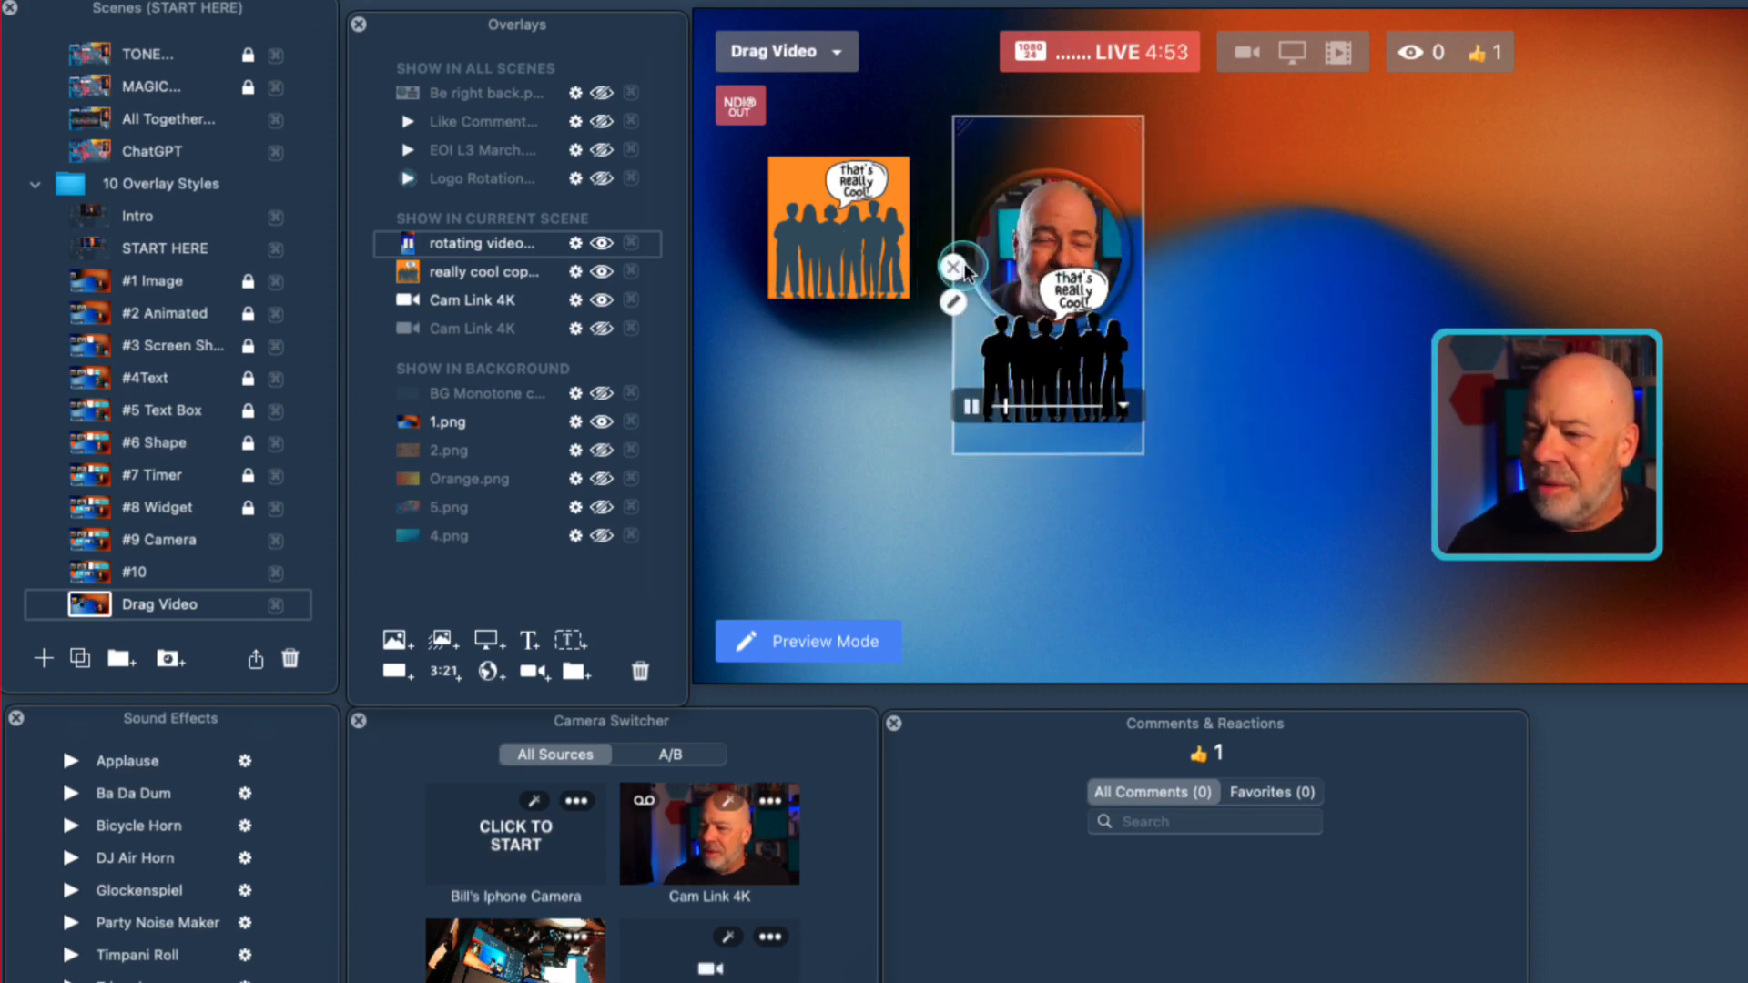
{"action": "left_click", "coordinate": [972, 406]}
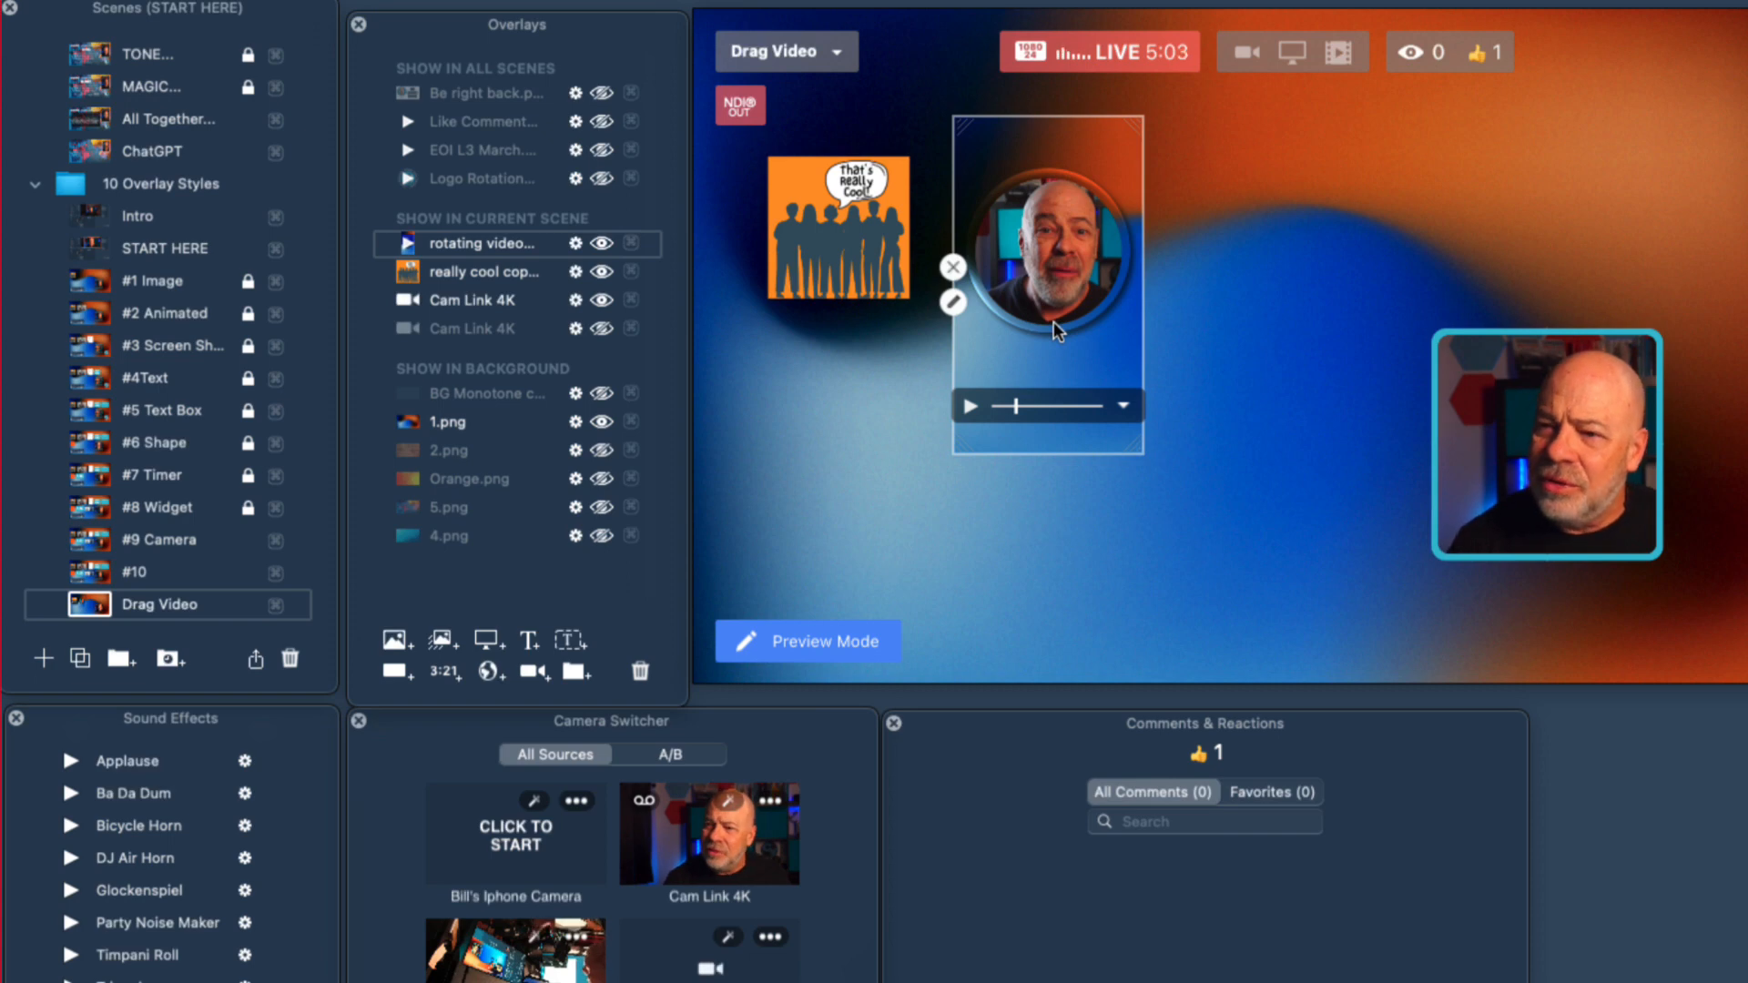
{"action": "scroll", "coordinate": [1052, 320], "scroll_direction": "down", "scroll_amount": 5}
{"action": "left_click_drag", "start_coordinate": [1049, 316], "coordinate": [1016, 248]}
View the #2 Animated scene with its GIF overlay example and return to the Drag Video scene.
{"action": "left_click", "coordinate": [424, 643]}
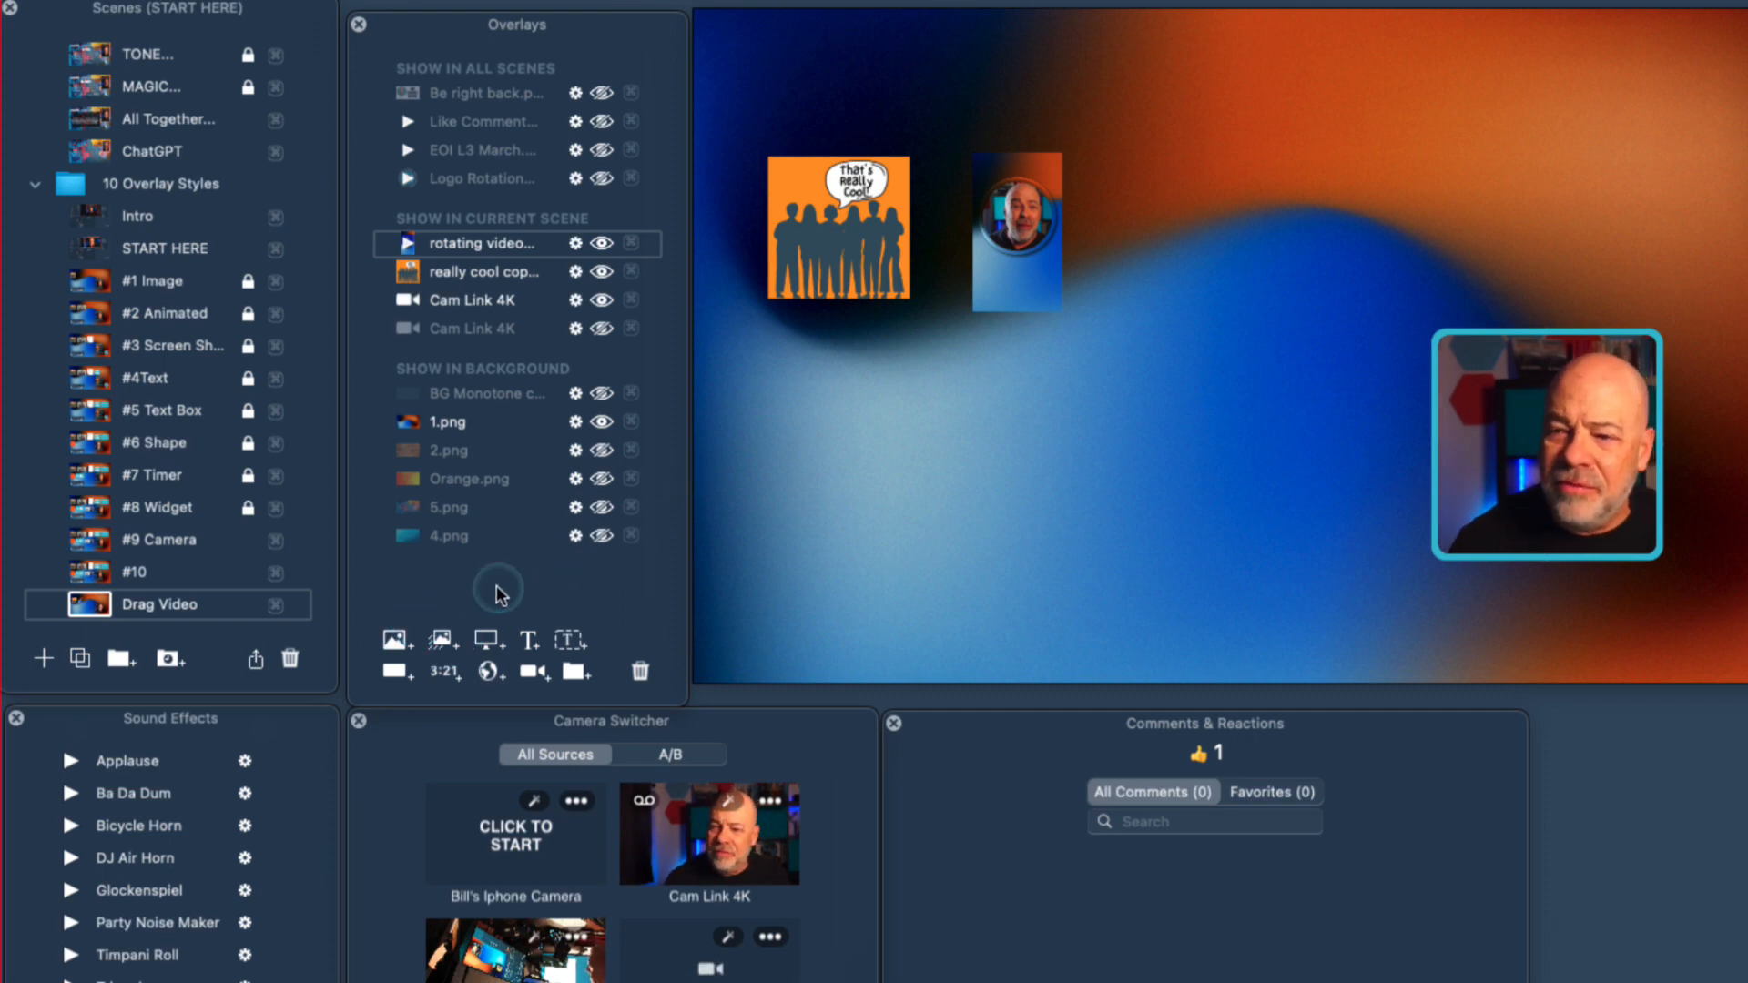
{"action": "left_click", "coordinate": [91, 314]}
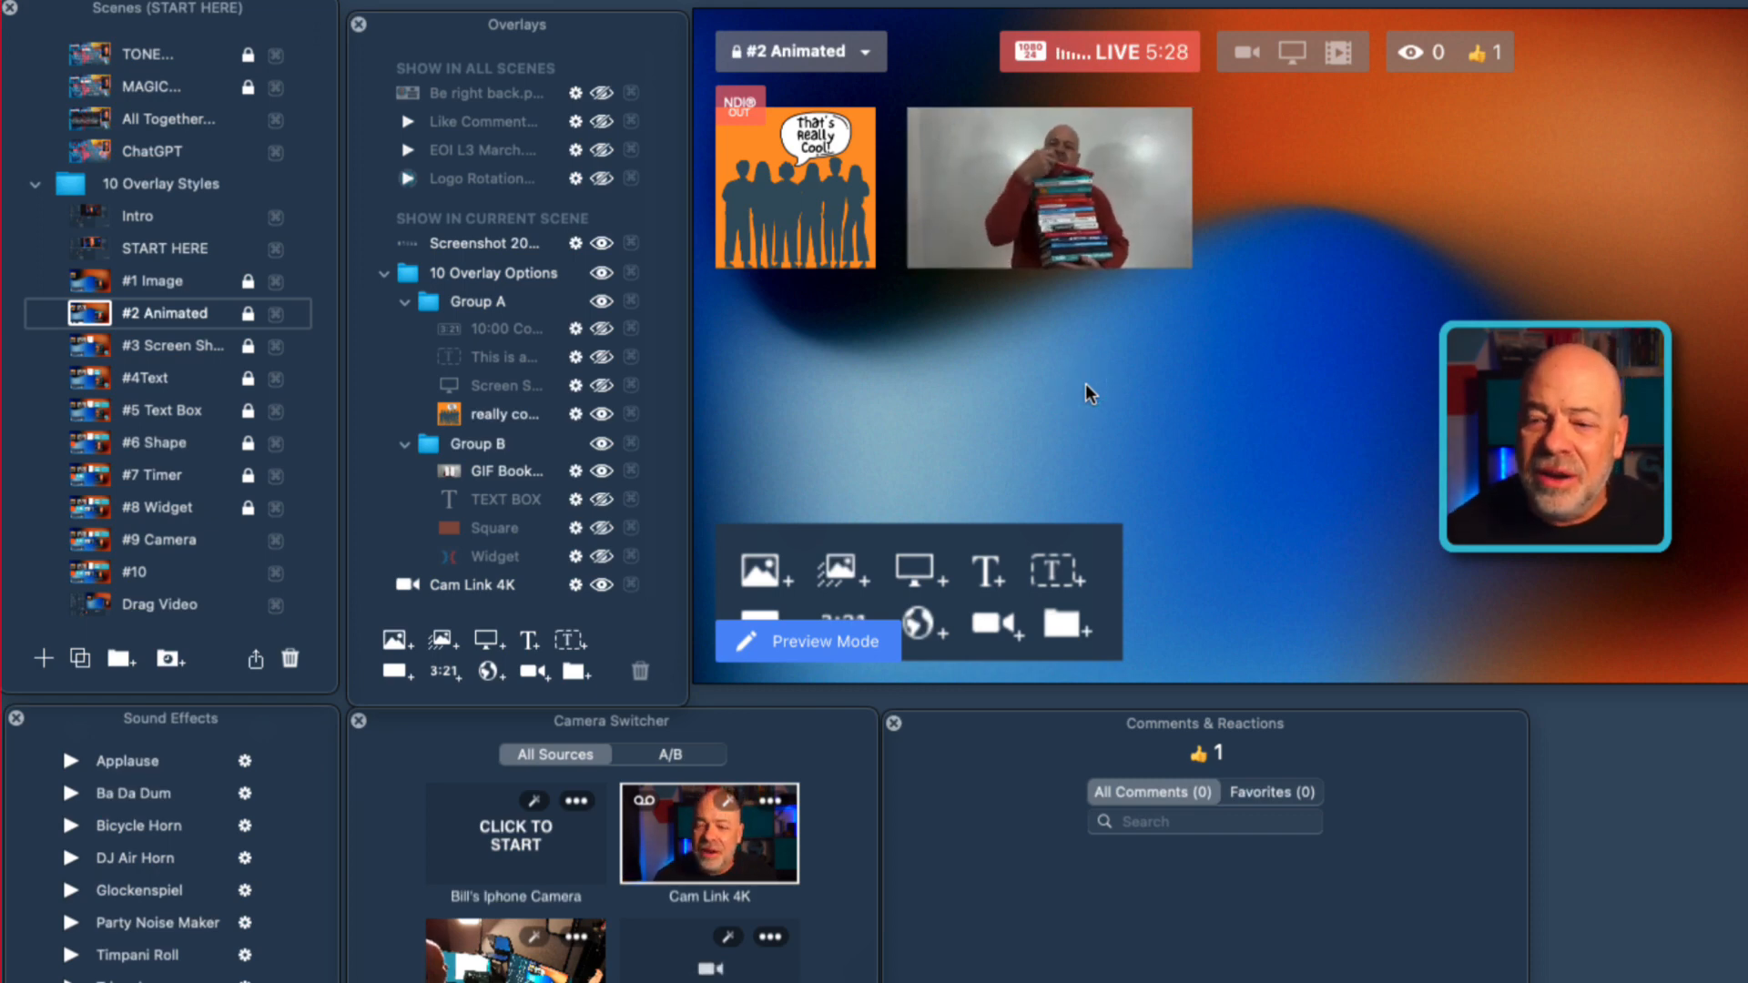
{"action": "left_click", "coordinate": [127, 604]}
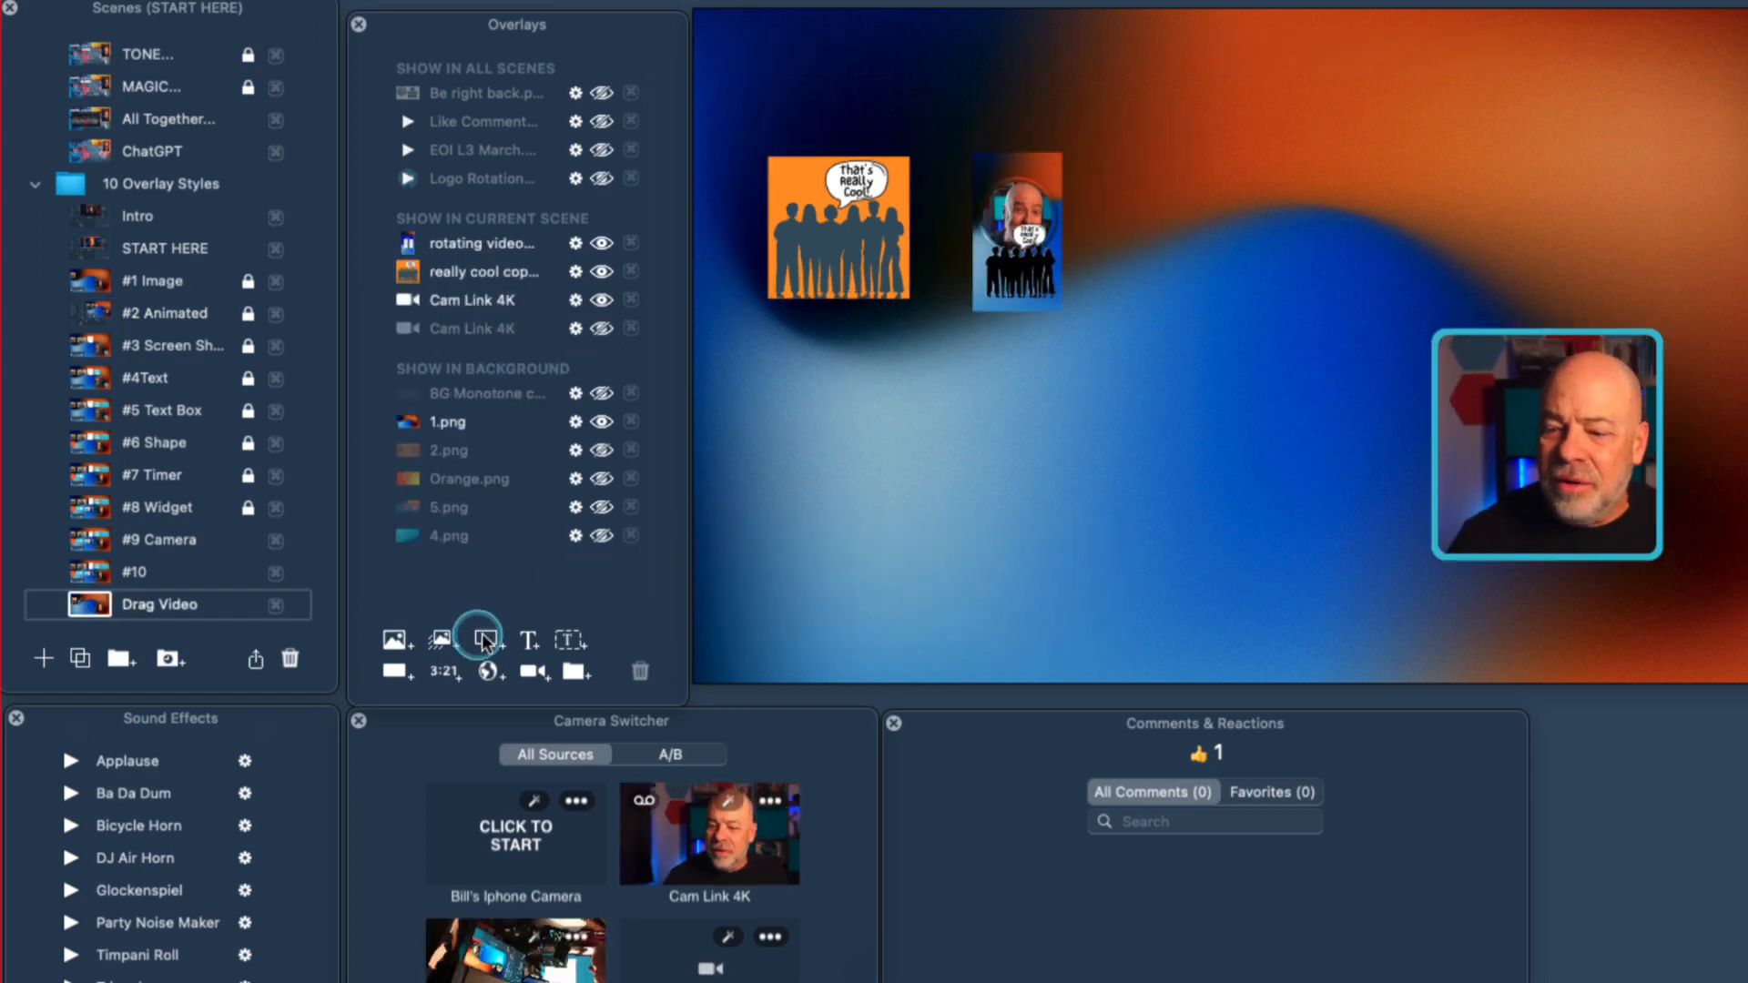
Add a screen share overlay to the scene and nudge it slightly up and to the left.
{"action": "left_click", "coordinate": [485, 641]}
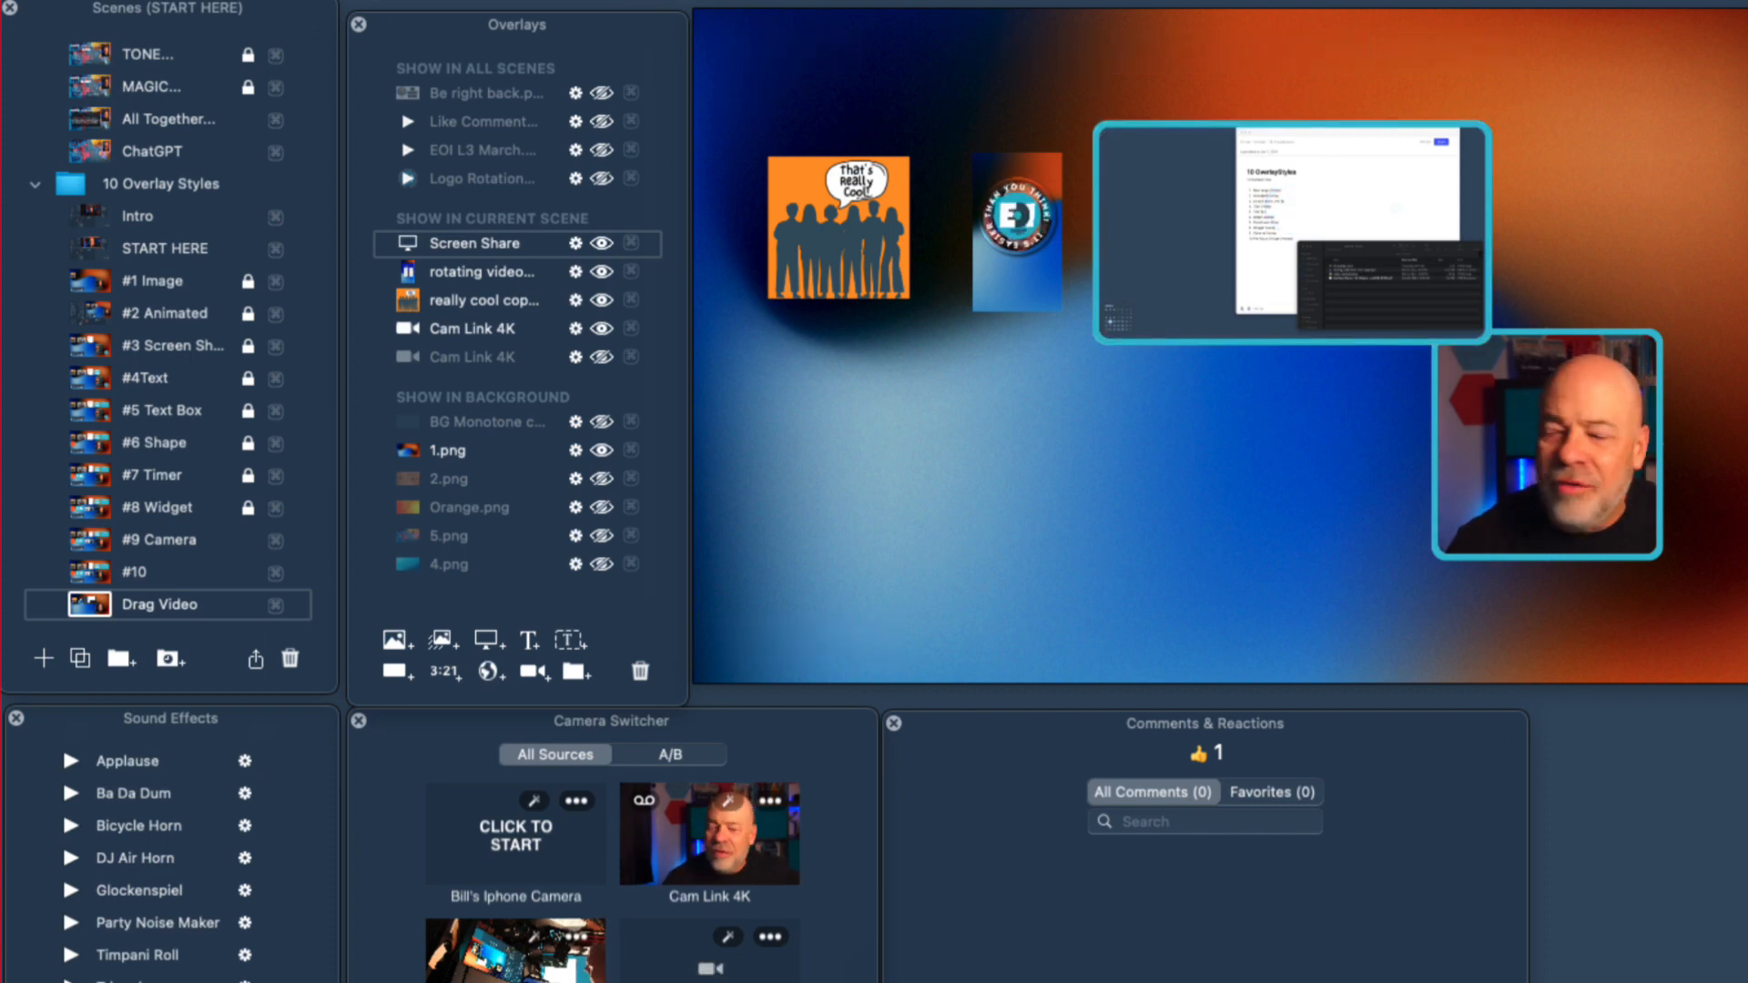
{"action": "left_click_drag", "start_coordinate": [1342, 203], "coordinate": [1327, 198]}
{"action": "mouse_move", "coordinate": [1473, 204]}
{"action": "left_mouse_down"}
{"action": "mouse_move", "coordinate": [1432, 204]}
{"action": "mouse_move", "coordinate": [1470, 204]}
{"action": "left_mouse_up"}
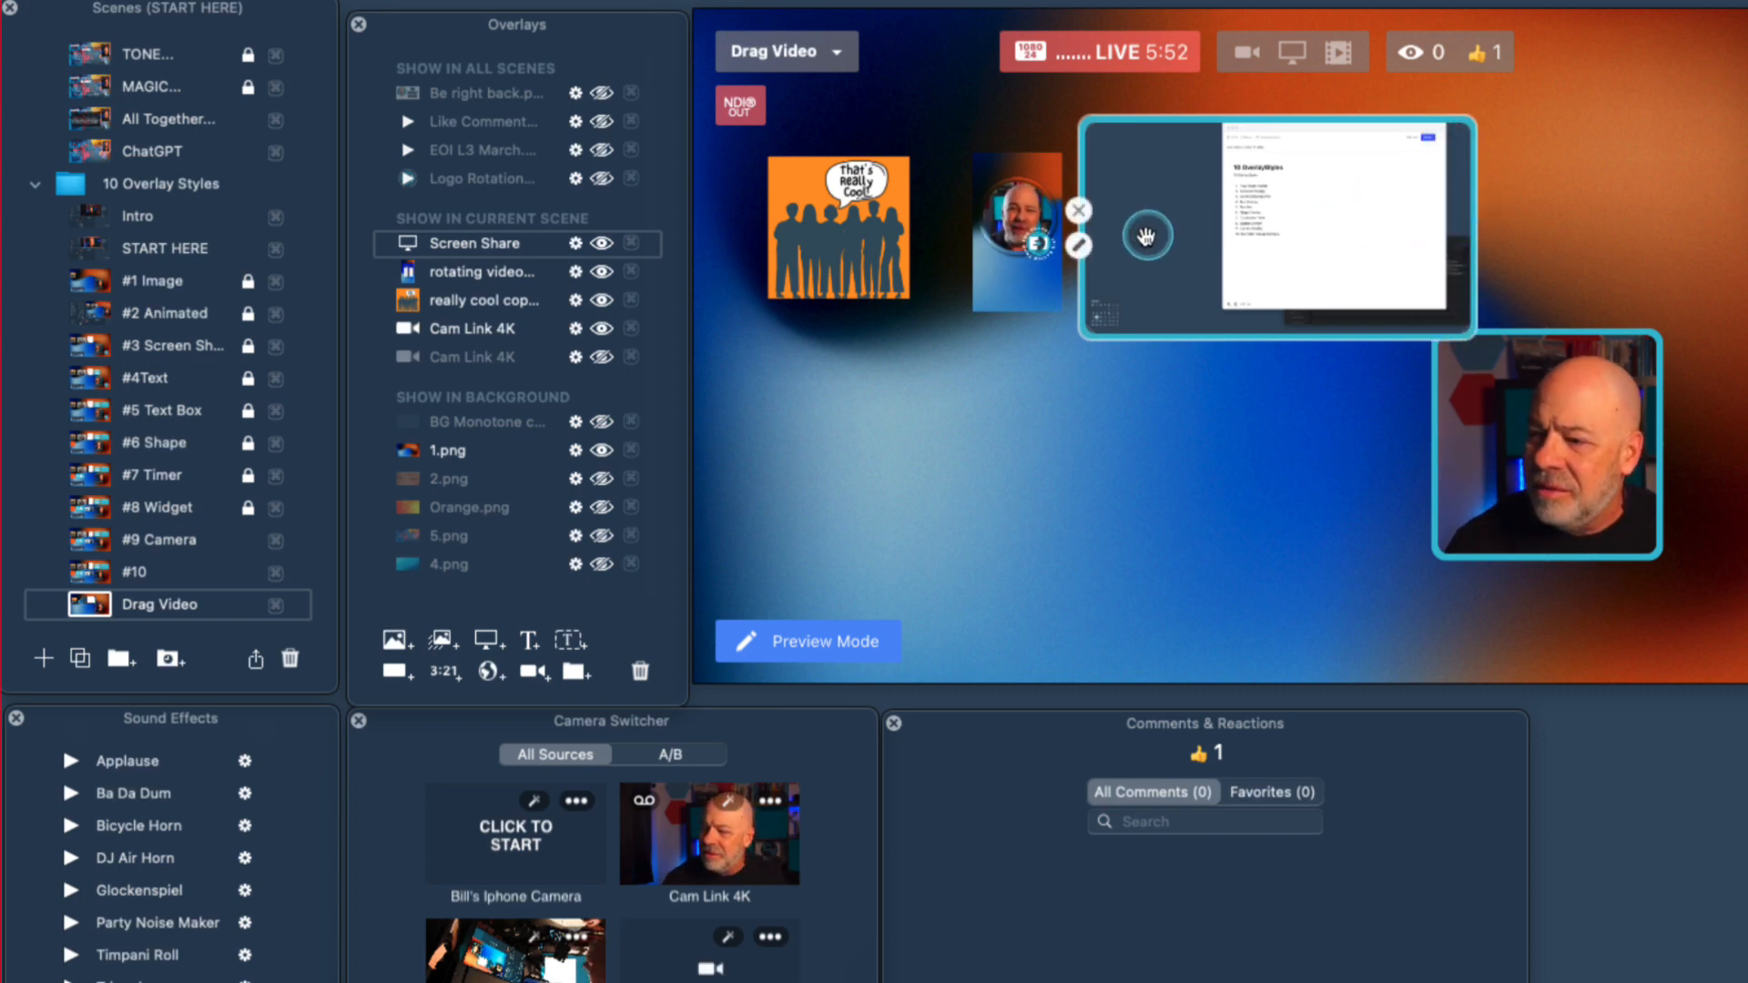
Crop the screen share overlay to the white document window, shrink it and place it beside the rotating video overlay.
{"action": "left_click_drag", "start_coordinate": [1084, 285], "coordinate": [1220, 284]}
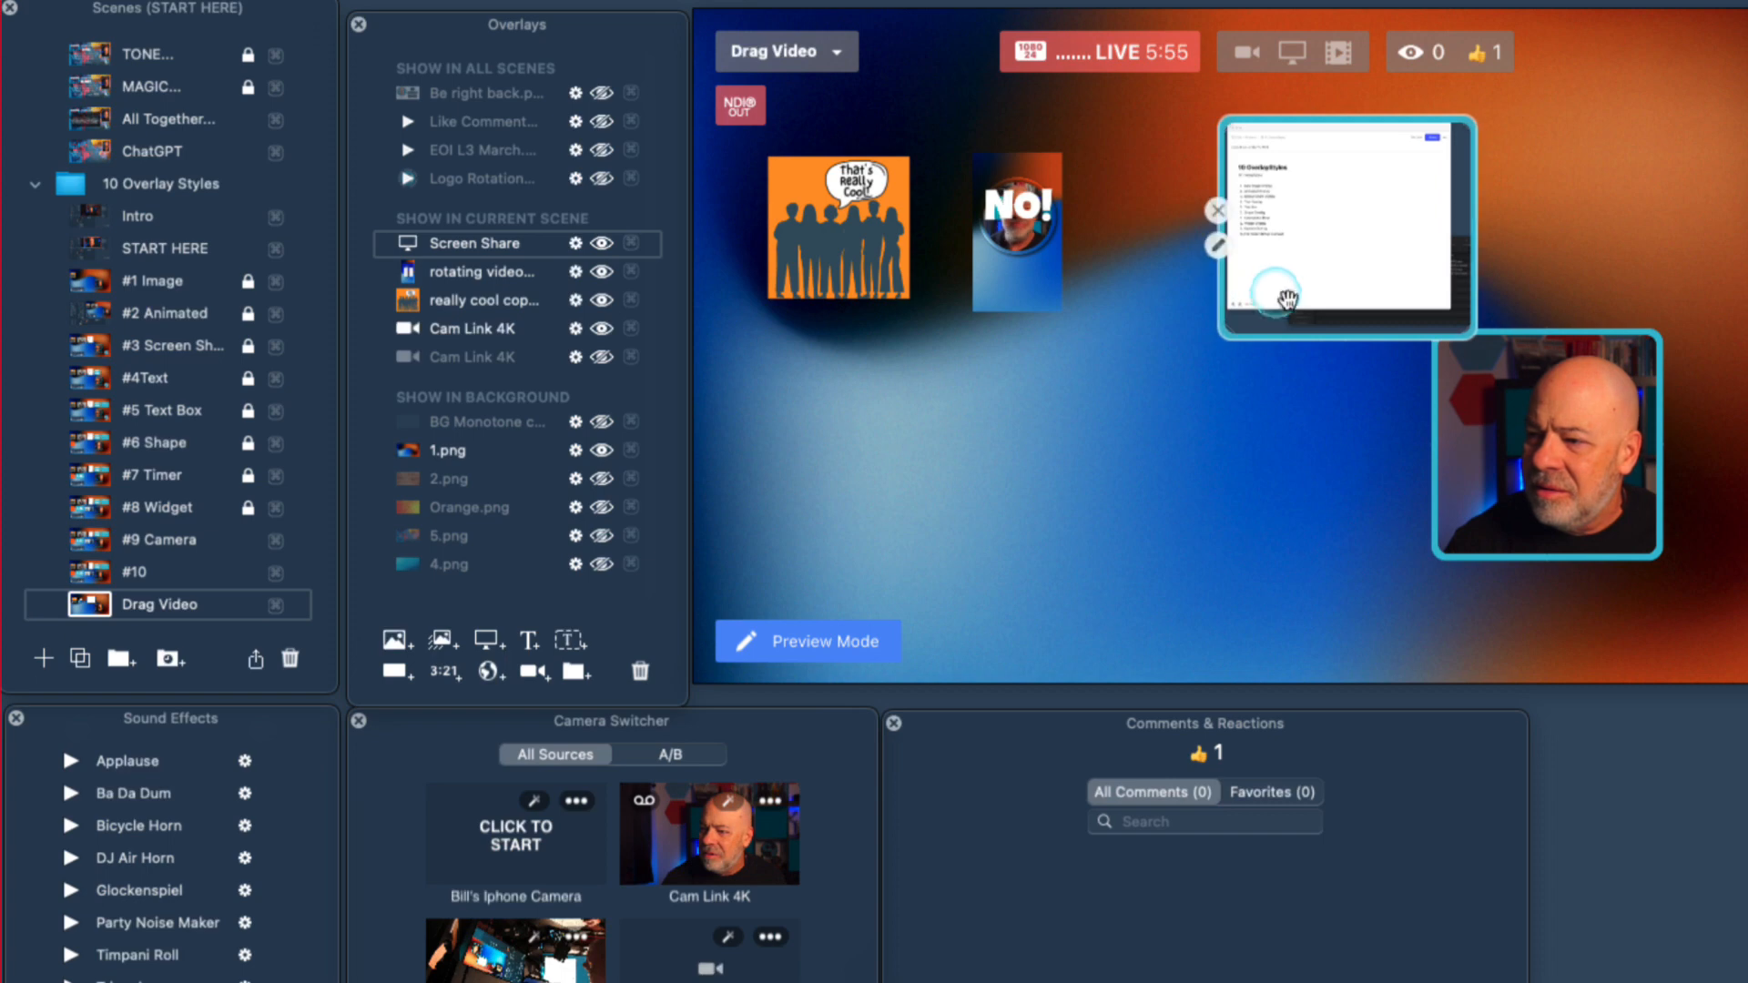
{"action": "left_click_drag", "start_coordinate": [1314, 339], "coordinate": [1325, 306]}
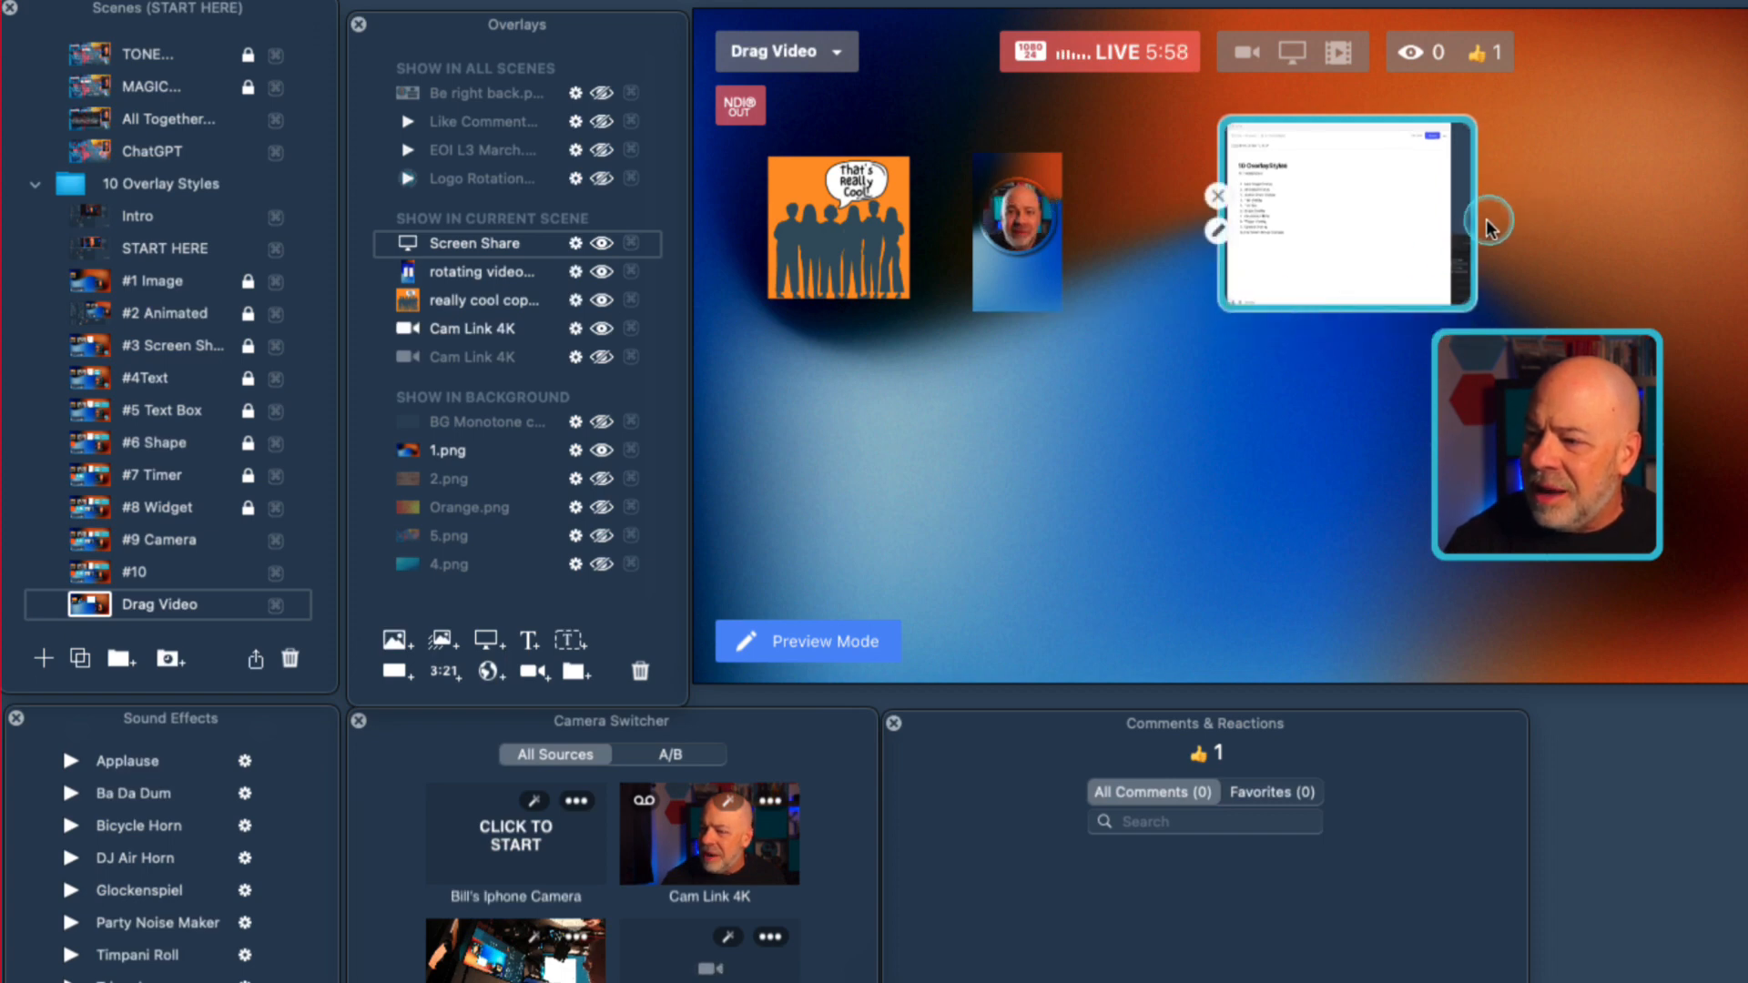
{"action": "left_click_drag", "start_coordinate": [1473, 226], "coordinate": [1247, 251]}
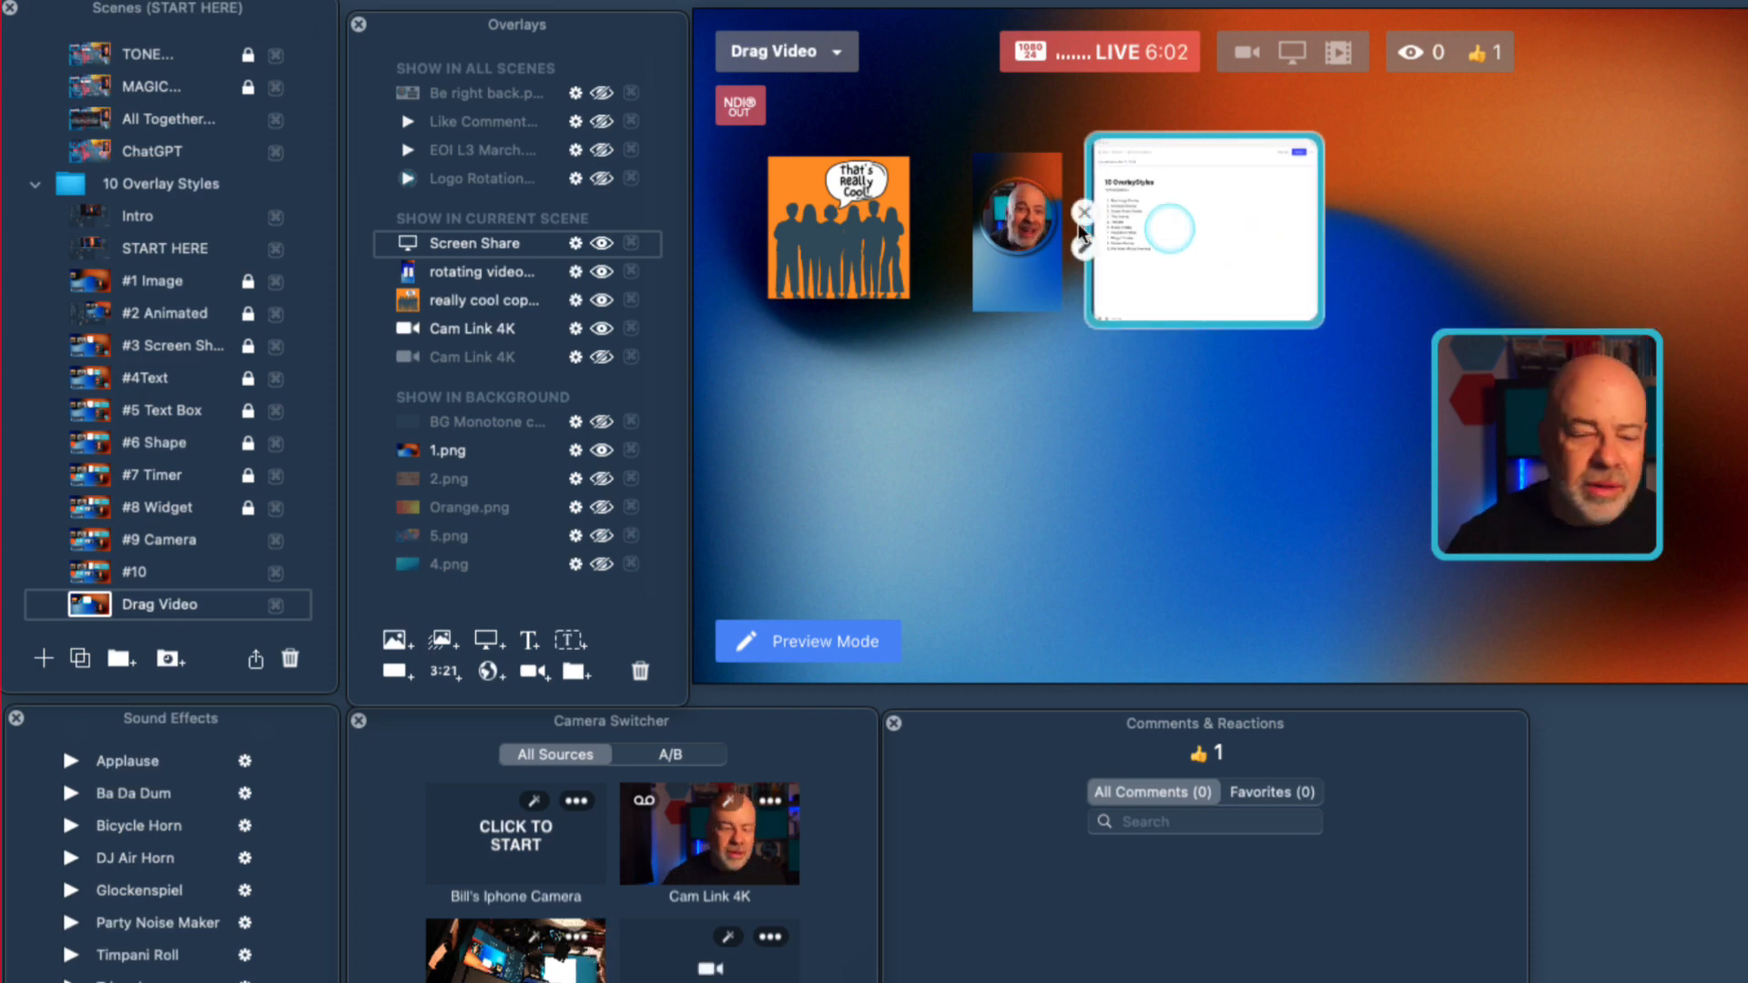
{"action": "left_click_drag", "start_coordinate": [1322, 324], "coordinate": [1286, 300]}
{"action": "left_click_drag", "start_coordinate": [1202, 237], "coordinate": [1207, 254]}
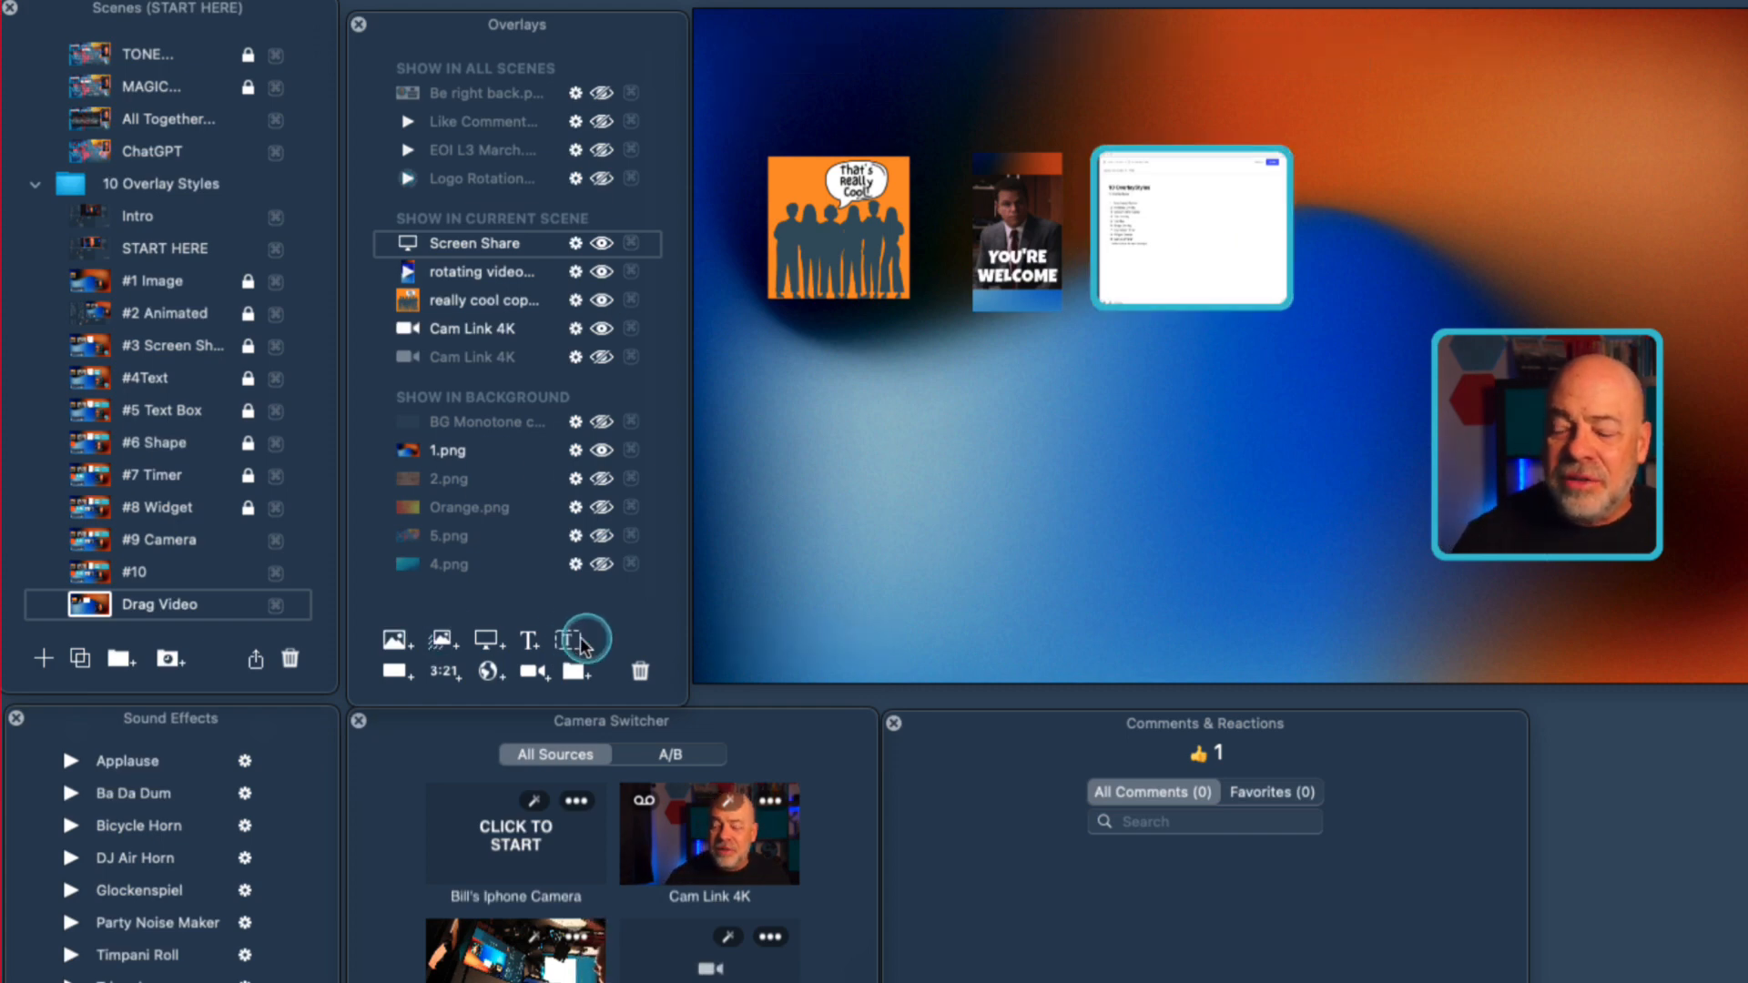
Add a dynamic text overlay reading "Text Overlay" and place it to the right of the screen share.
{"action": "left_click", "coordinate": [529, 641]}
{"action": "left_click_drag", "start_coordinate": [1137, 662], "coordinate": [636, 233]}
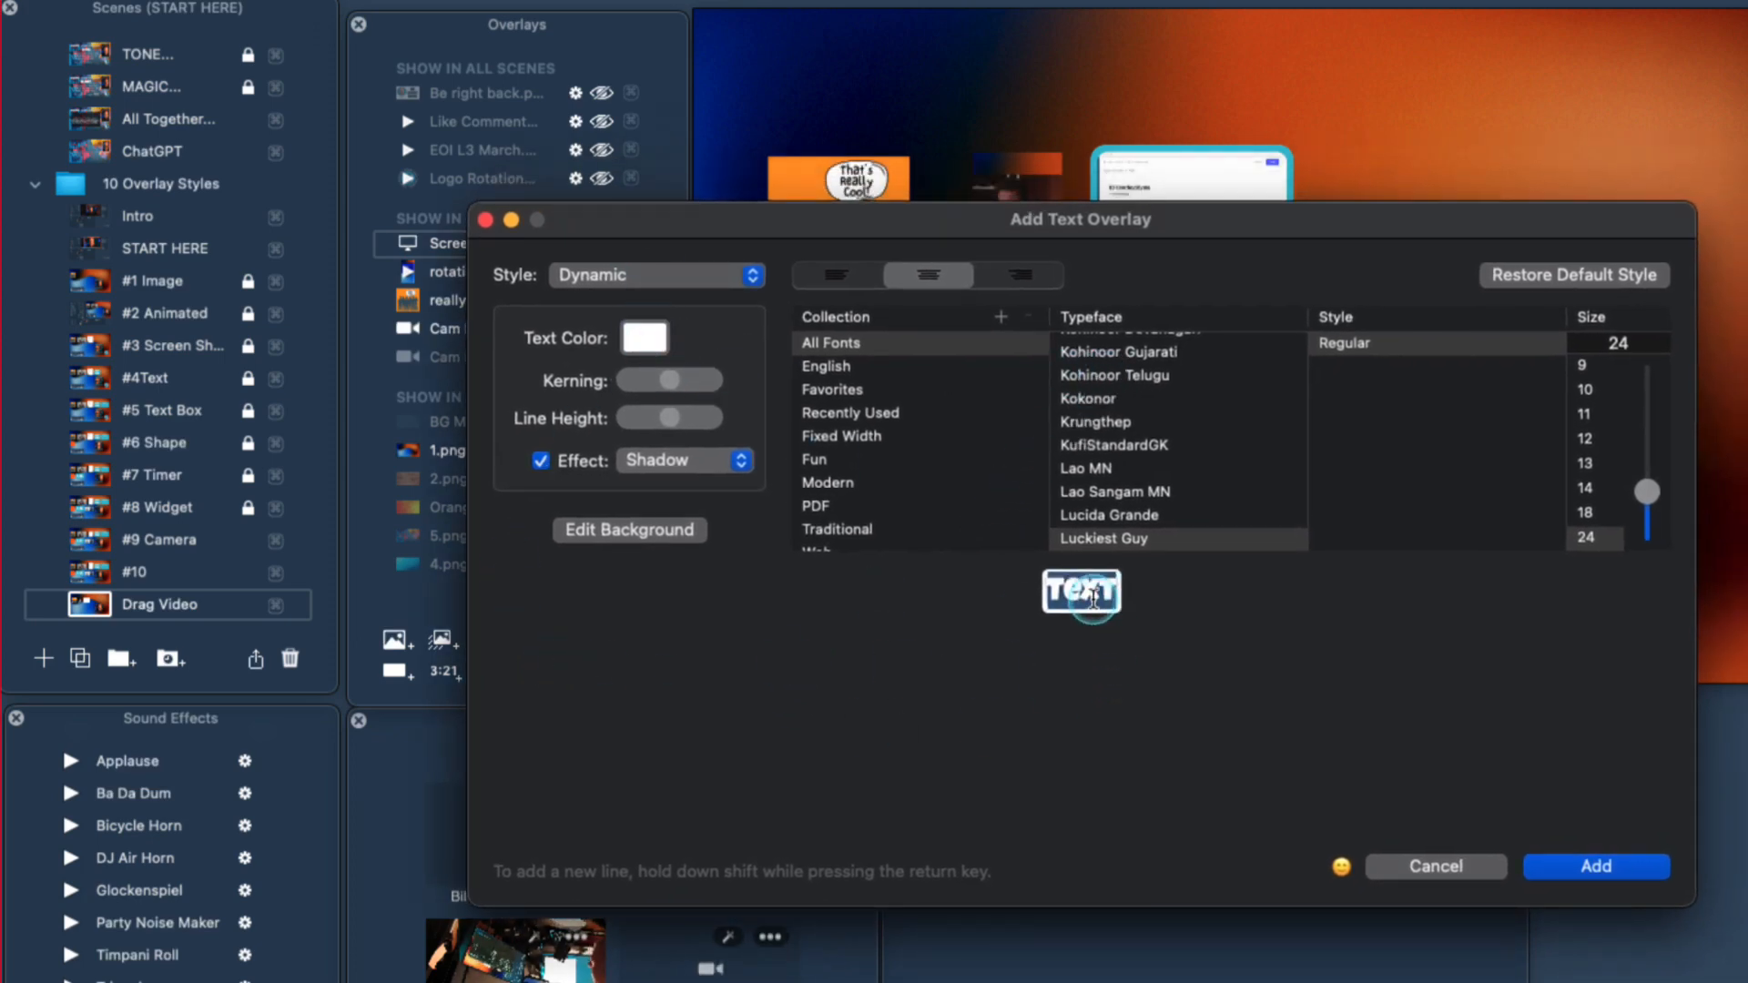
{"action": "type", "text": "Overlay"}
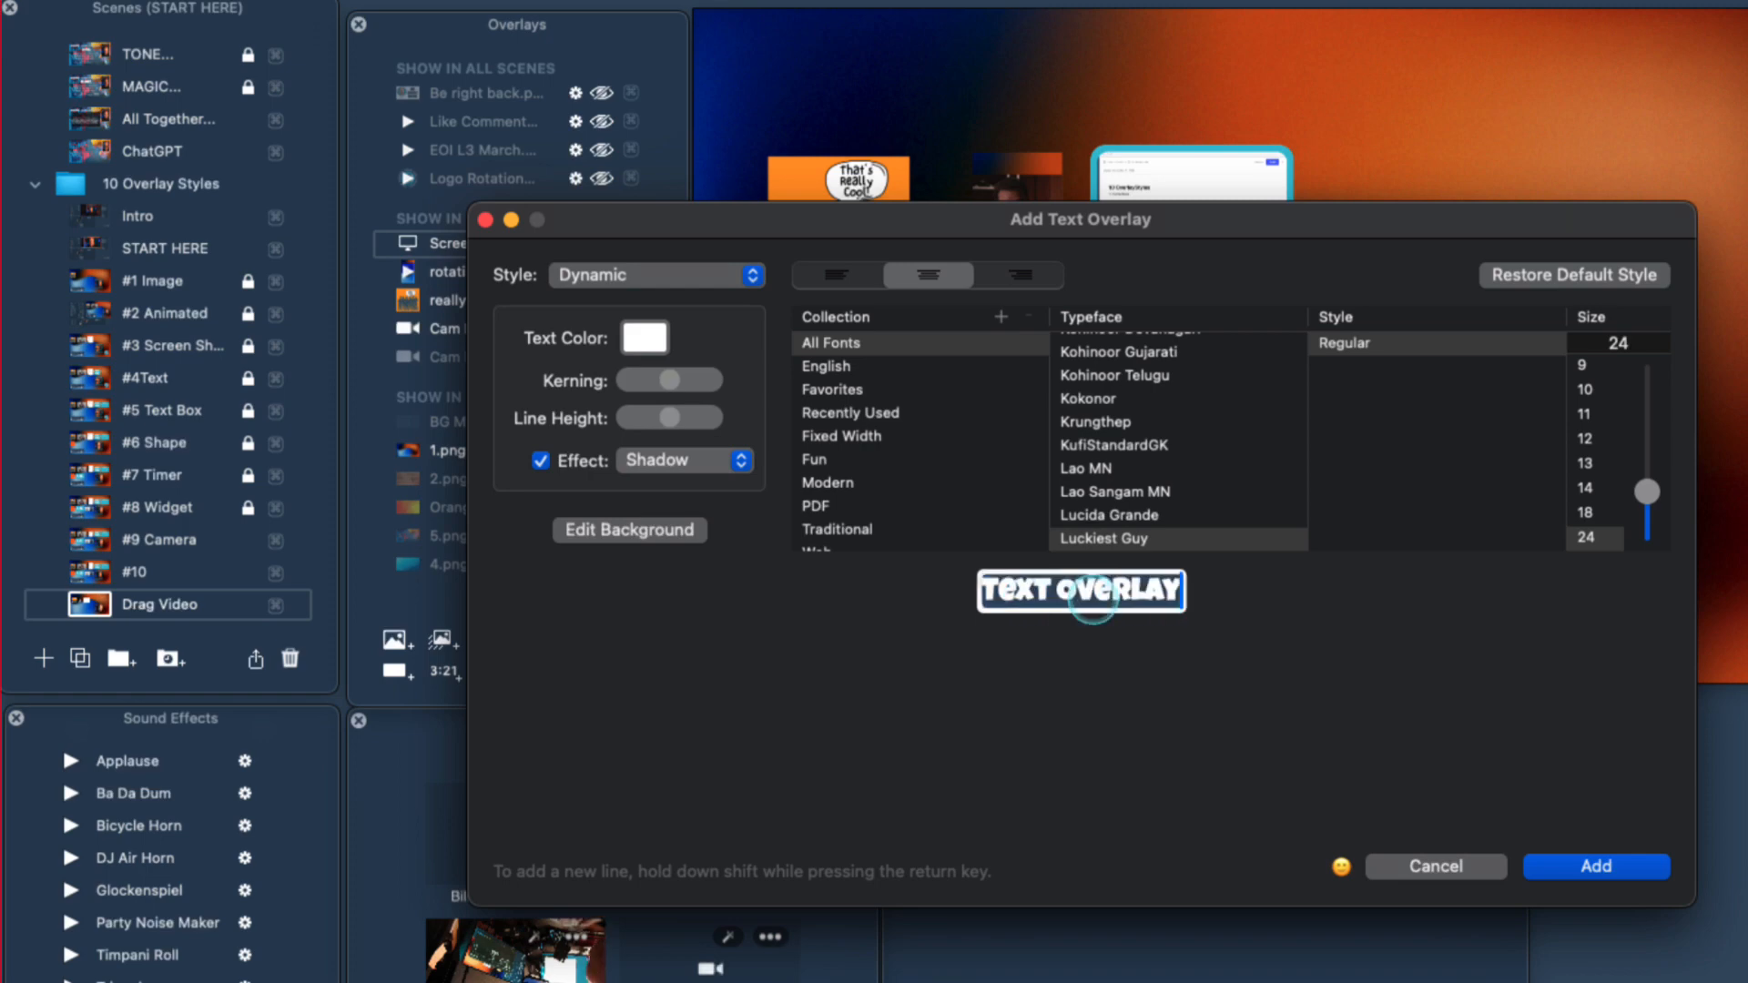
{"action": "left_click", "coordinate": [1548, 866]}
{"action": "left_click_drag", "start_coordinate": [1303, 464], "coordinate": [1395, 172]}
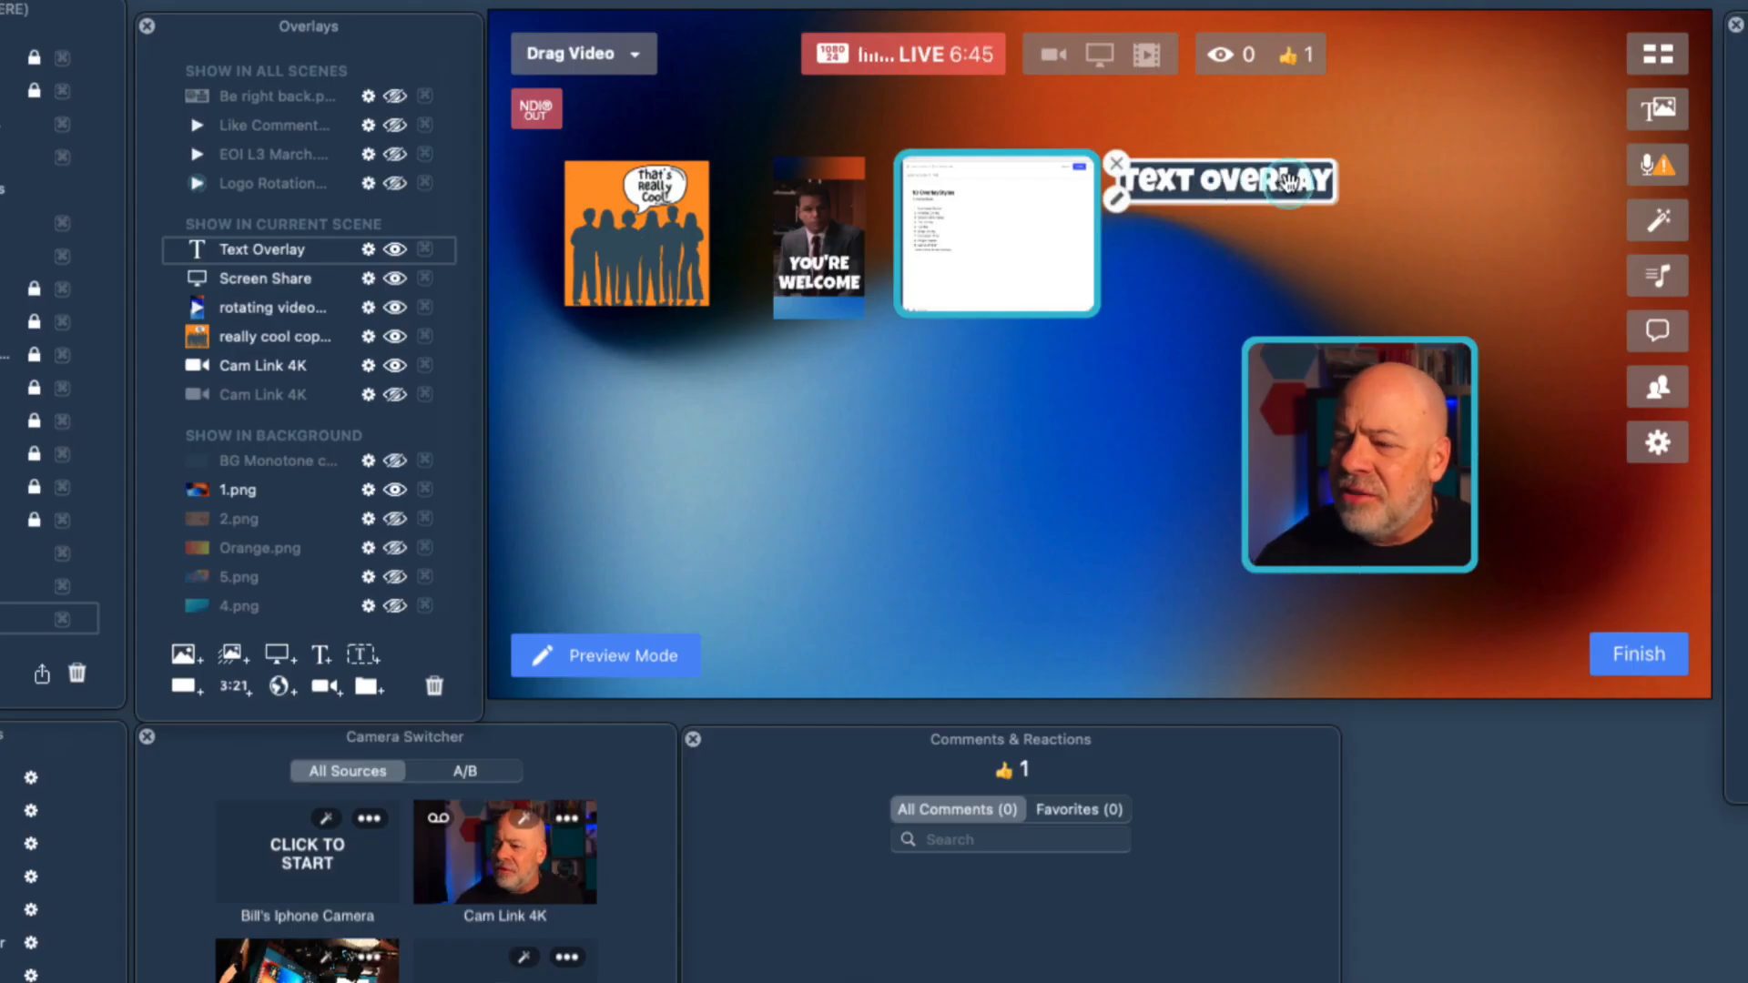
{"action": "left_click", "coordinate": [1229, 189]}
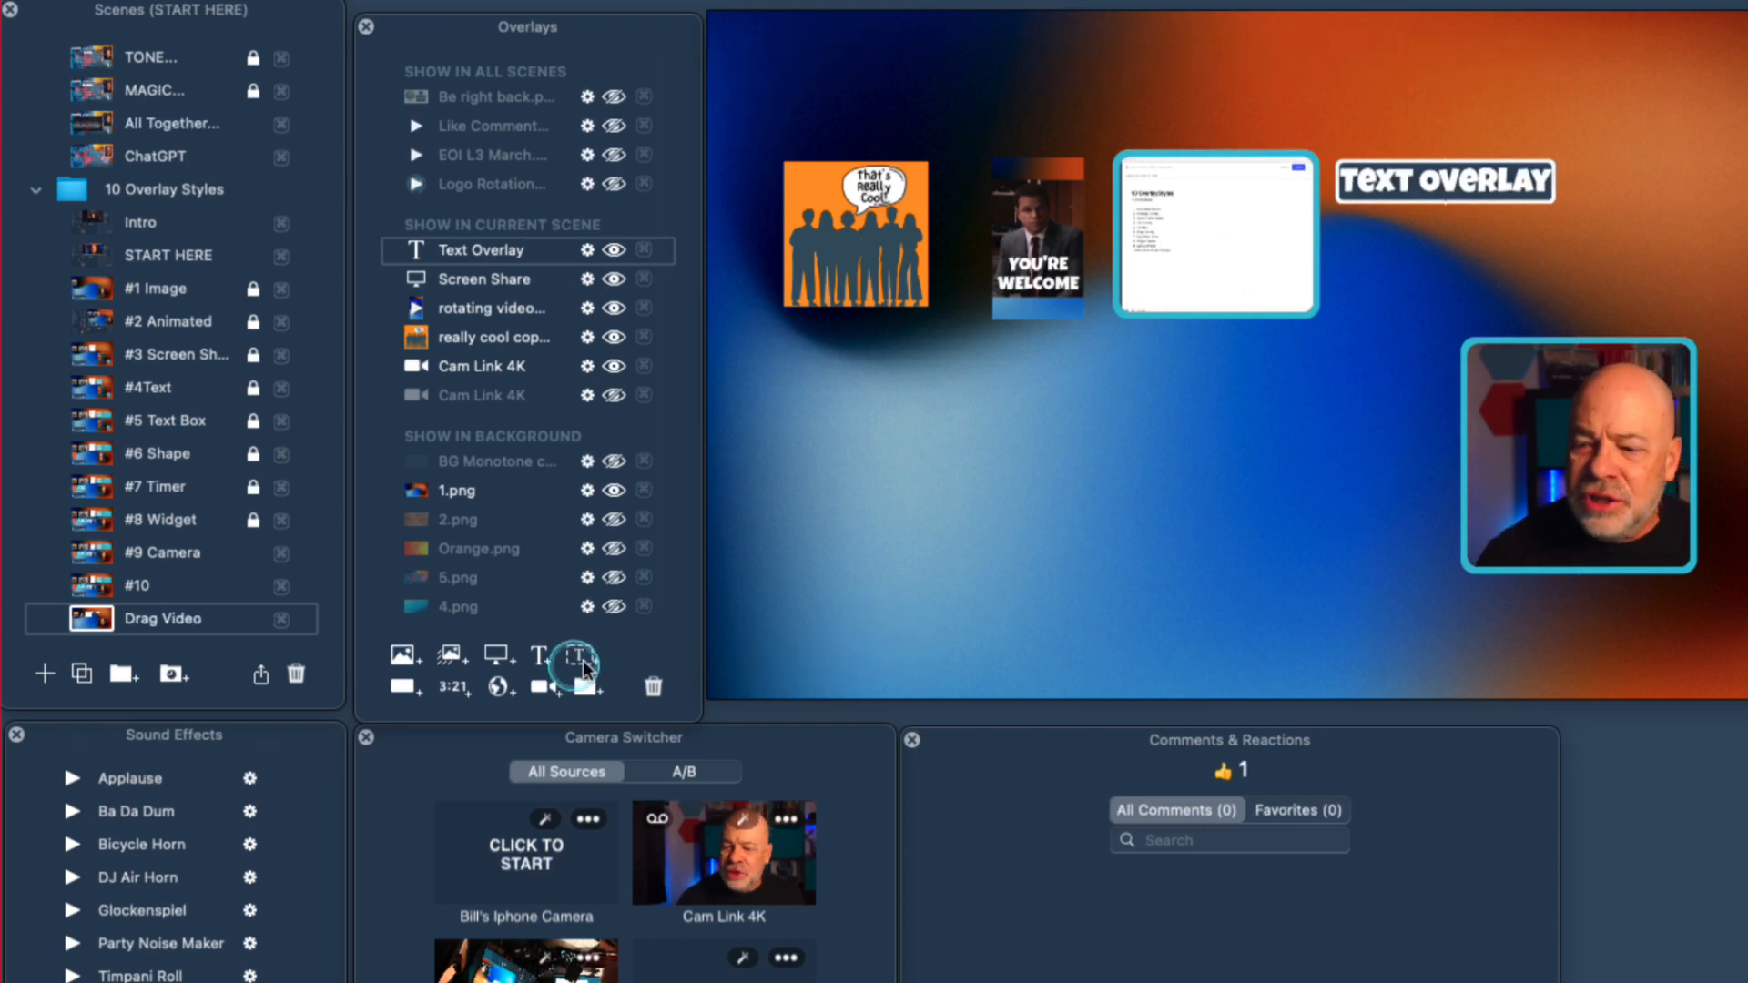
Add a text box overlay with the lines "Title", "Point 1" and "Point 2" and place it to the right of the text overlay.
{"action": "left_click", "coordinate": [379, 656]}
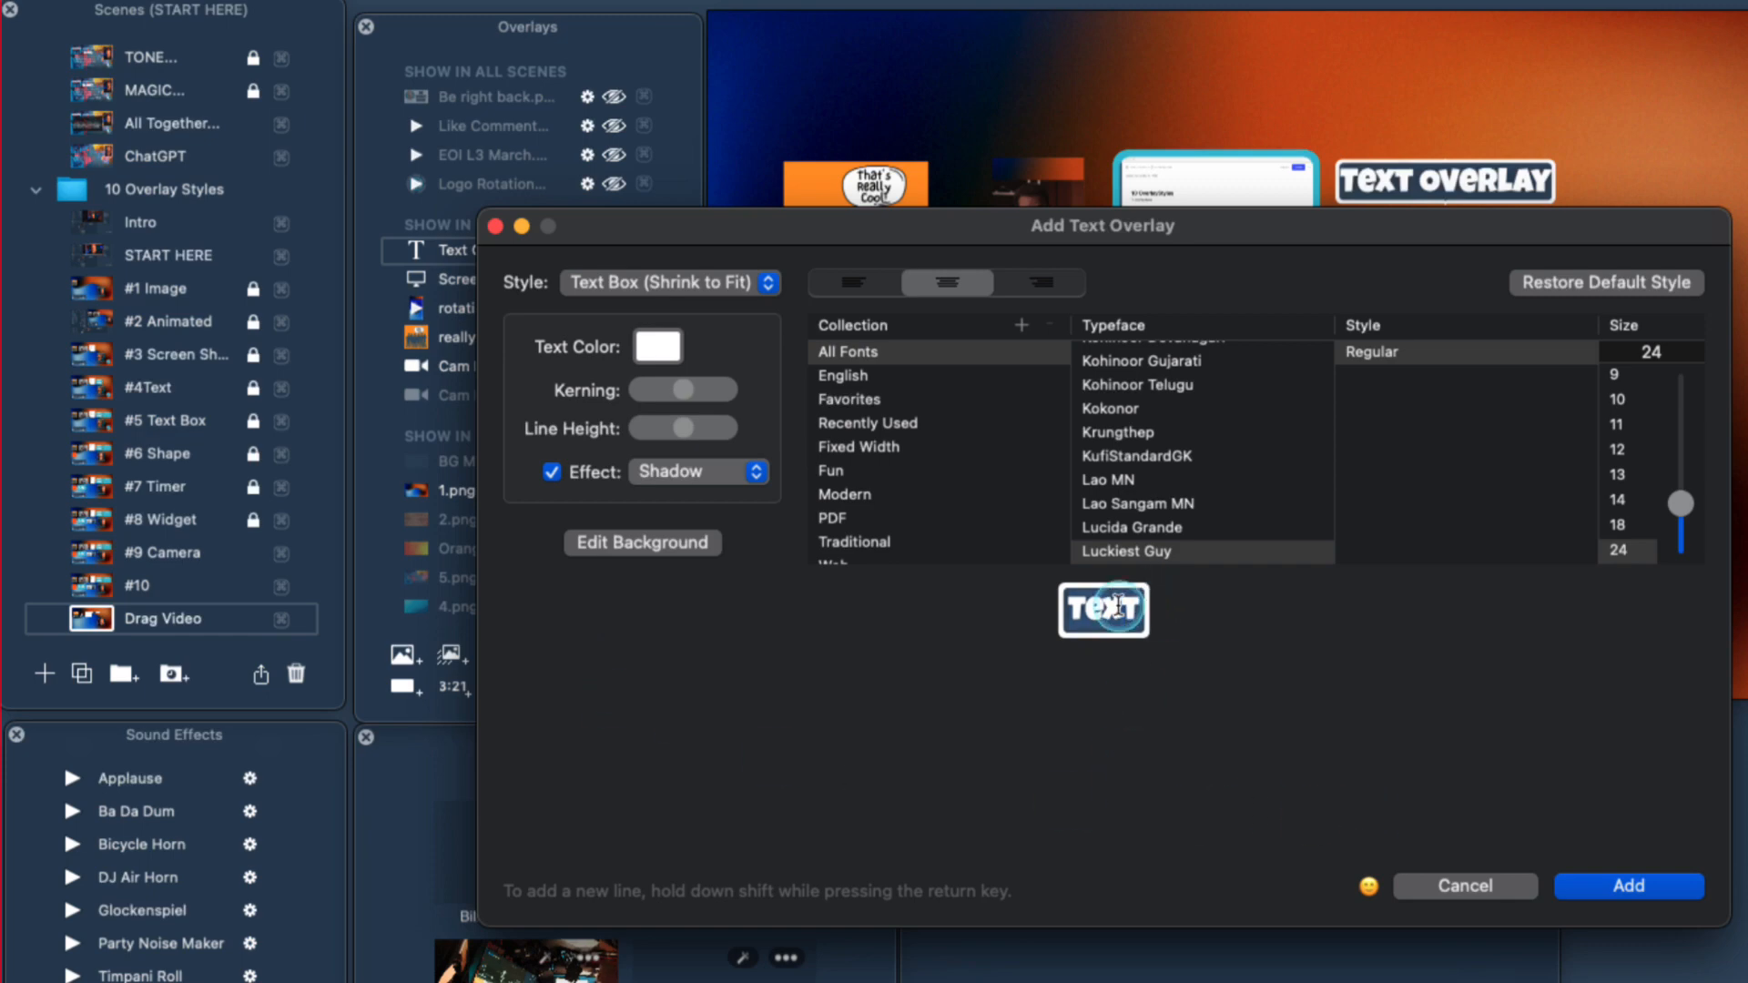
{"action": "type", "text": "Title "}
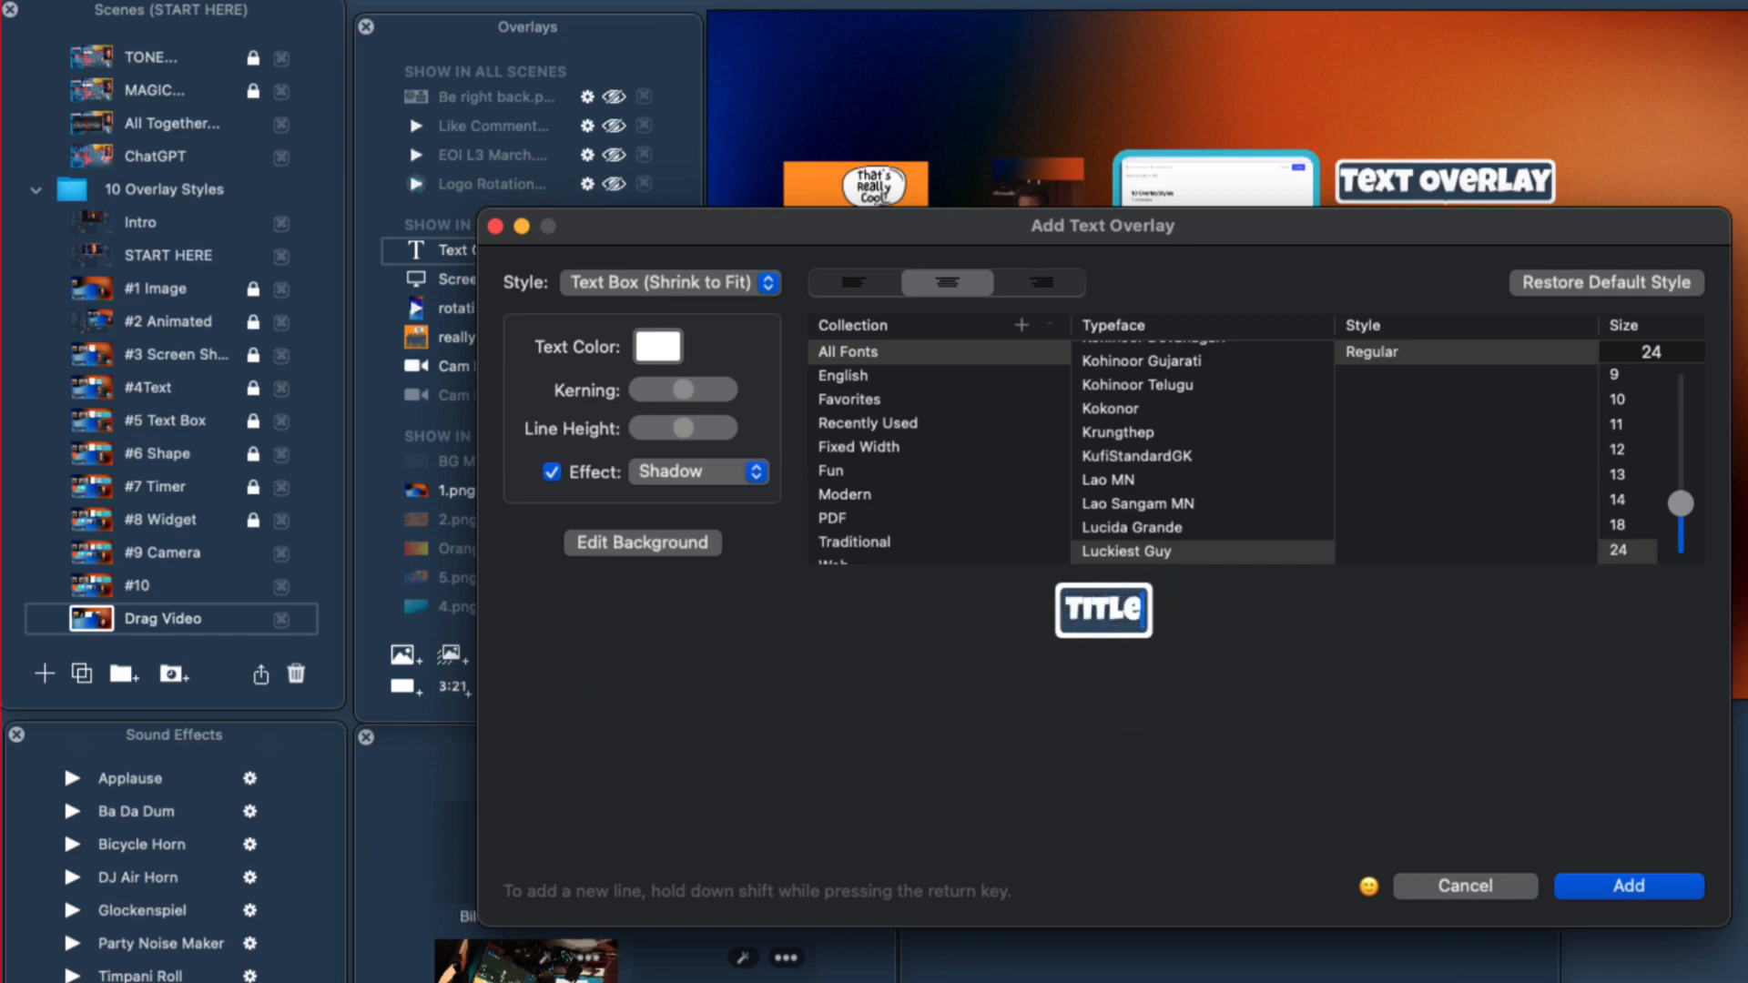
{"action": "type", "text": "Point 1 "}
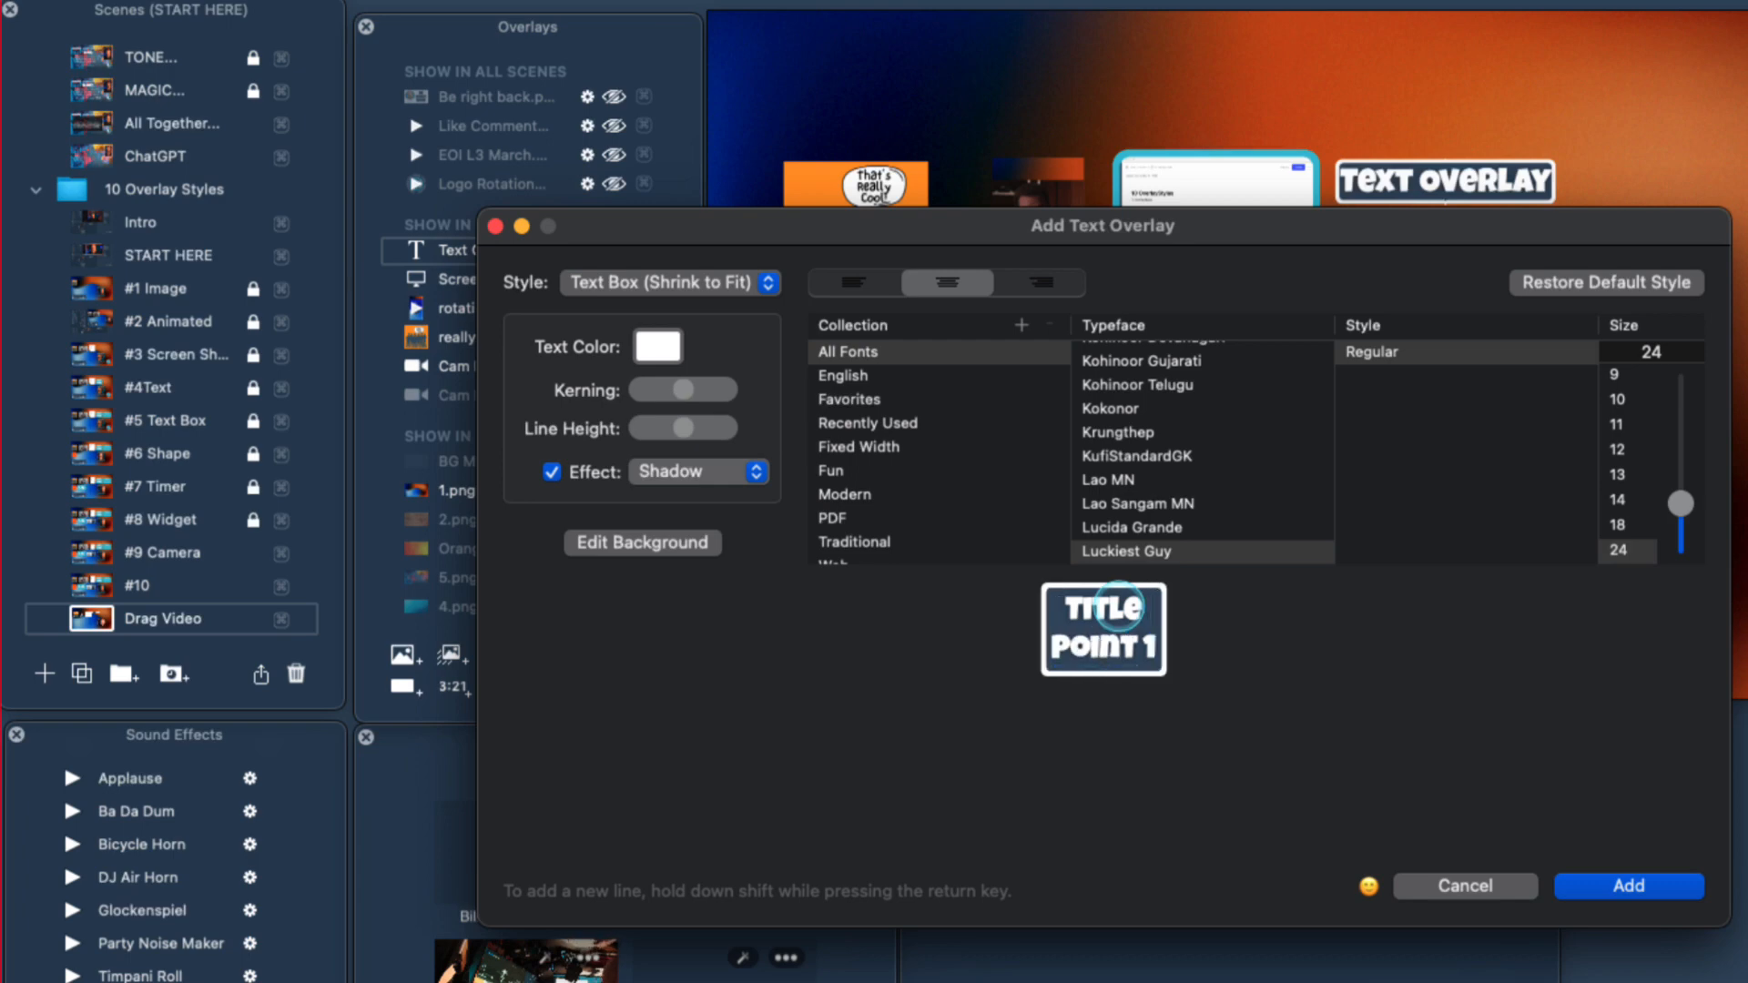
{"action": "type", "text": "Point 2"}
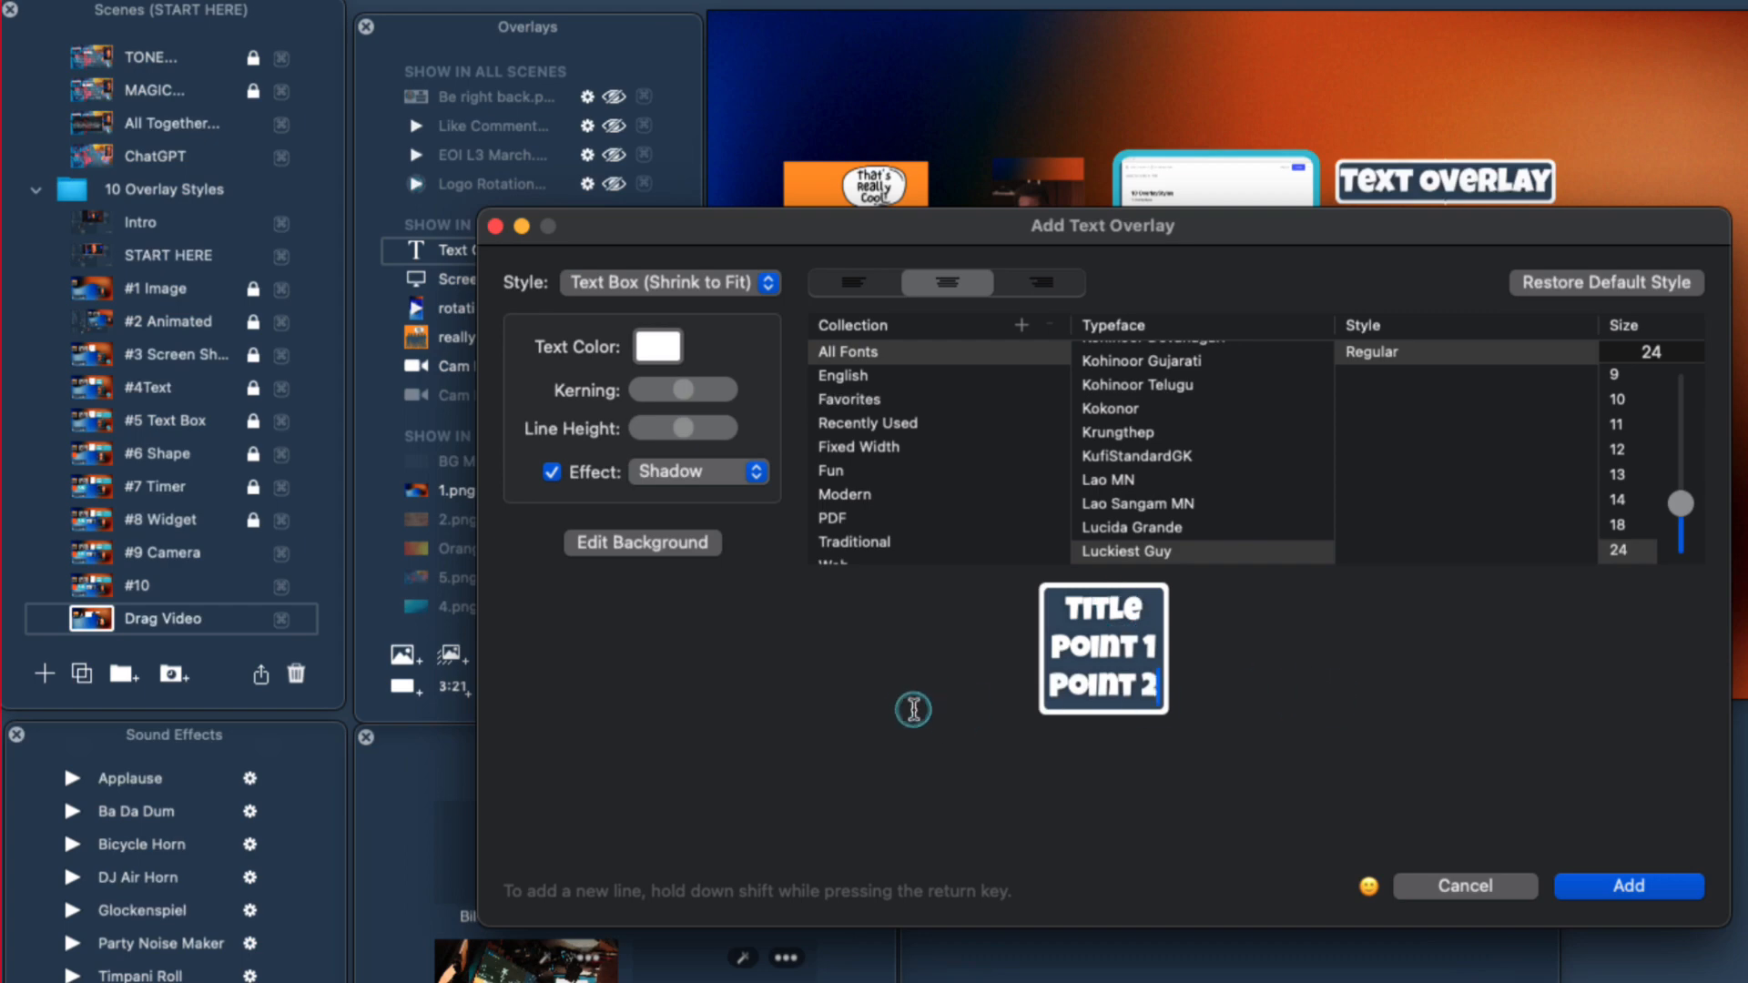
{"action": "left_click_drag", "start_coordinate": [1347, 522], "coordinate": [1131, 530]}
{"action": "left_click_drag", "start_coordinate": [1264, 514], "coordinate": [1018, 515]}
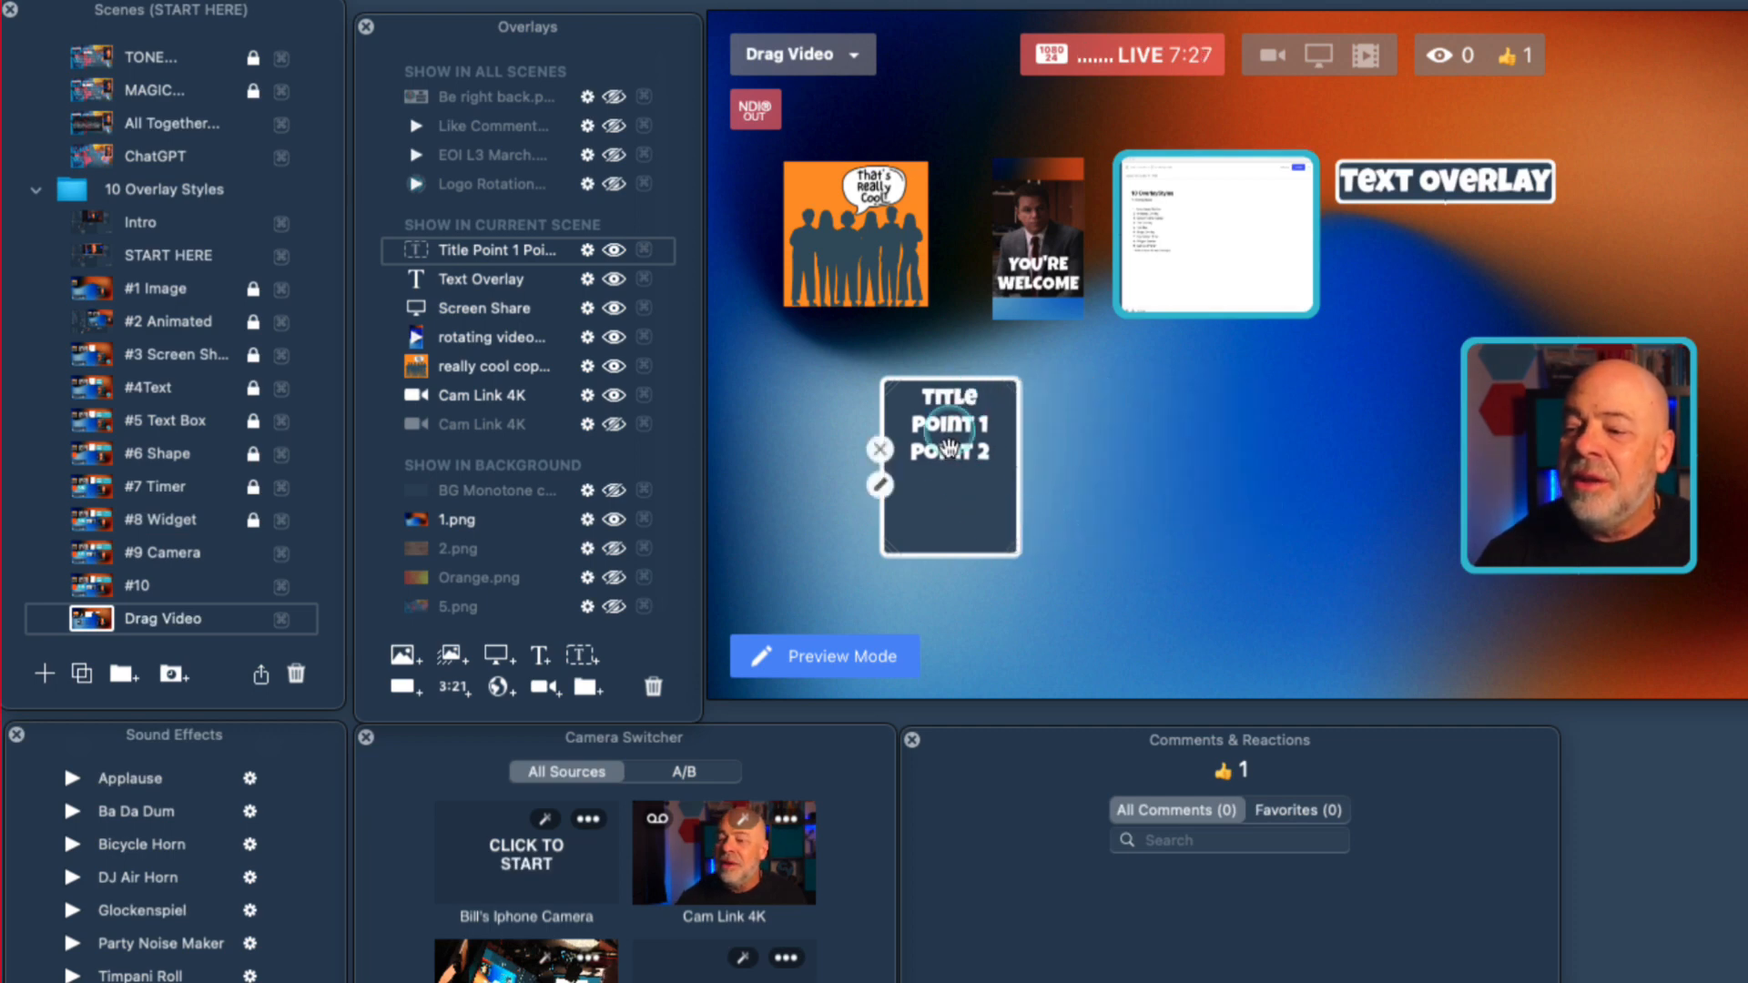
{"action": "left_click_drag", "start_coordinate": [963, 425], "coordinate": [1662, 176]}
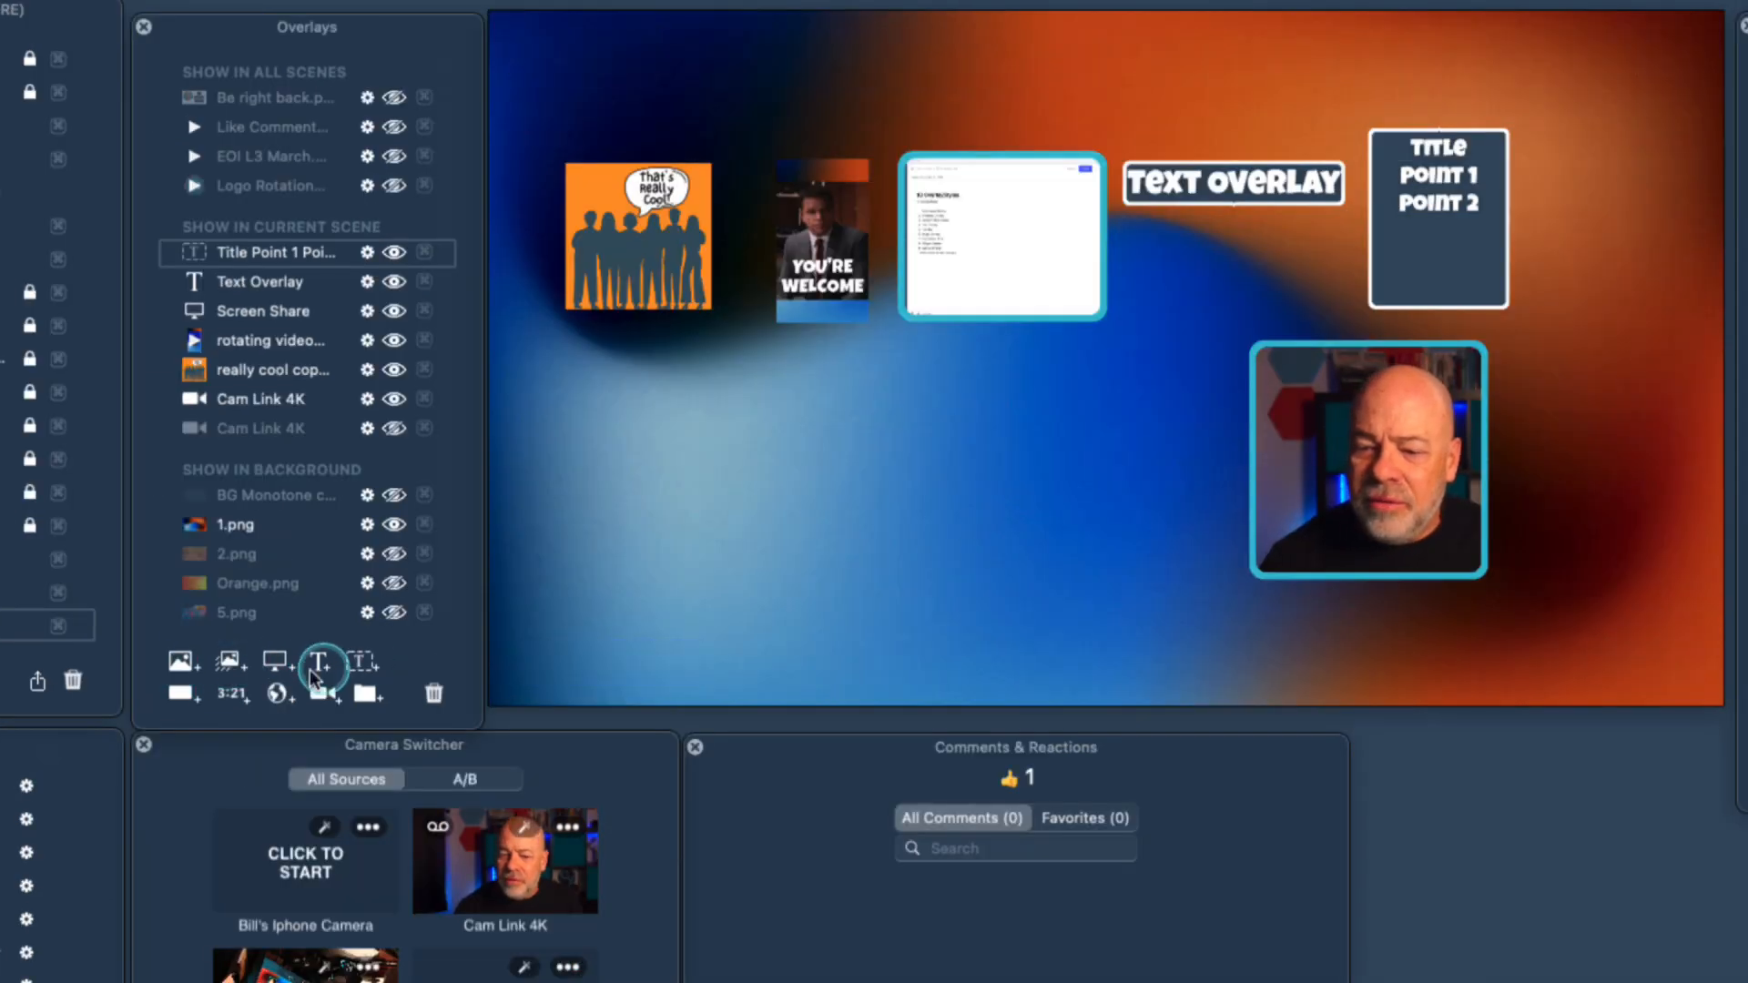
Add a rectangle shape overlay beneath the image overlay and give it a thicker white border and rounder corners.
{"action": "left_click", "coordinate": [179, 697]}
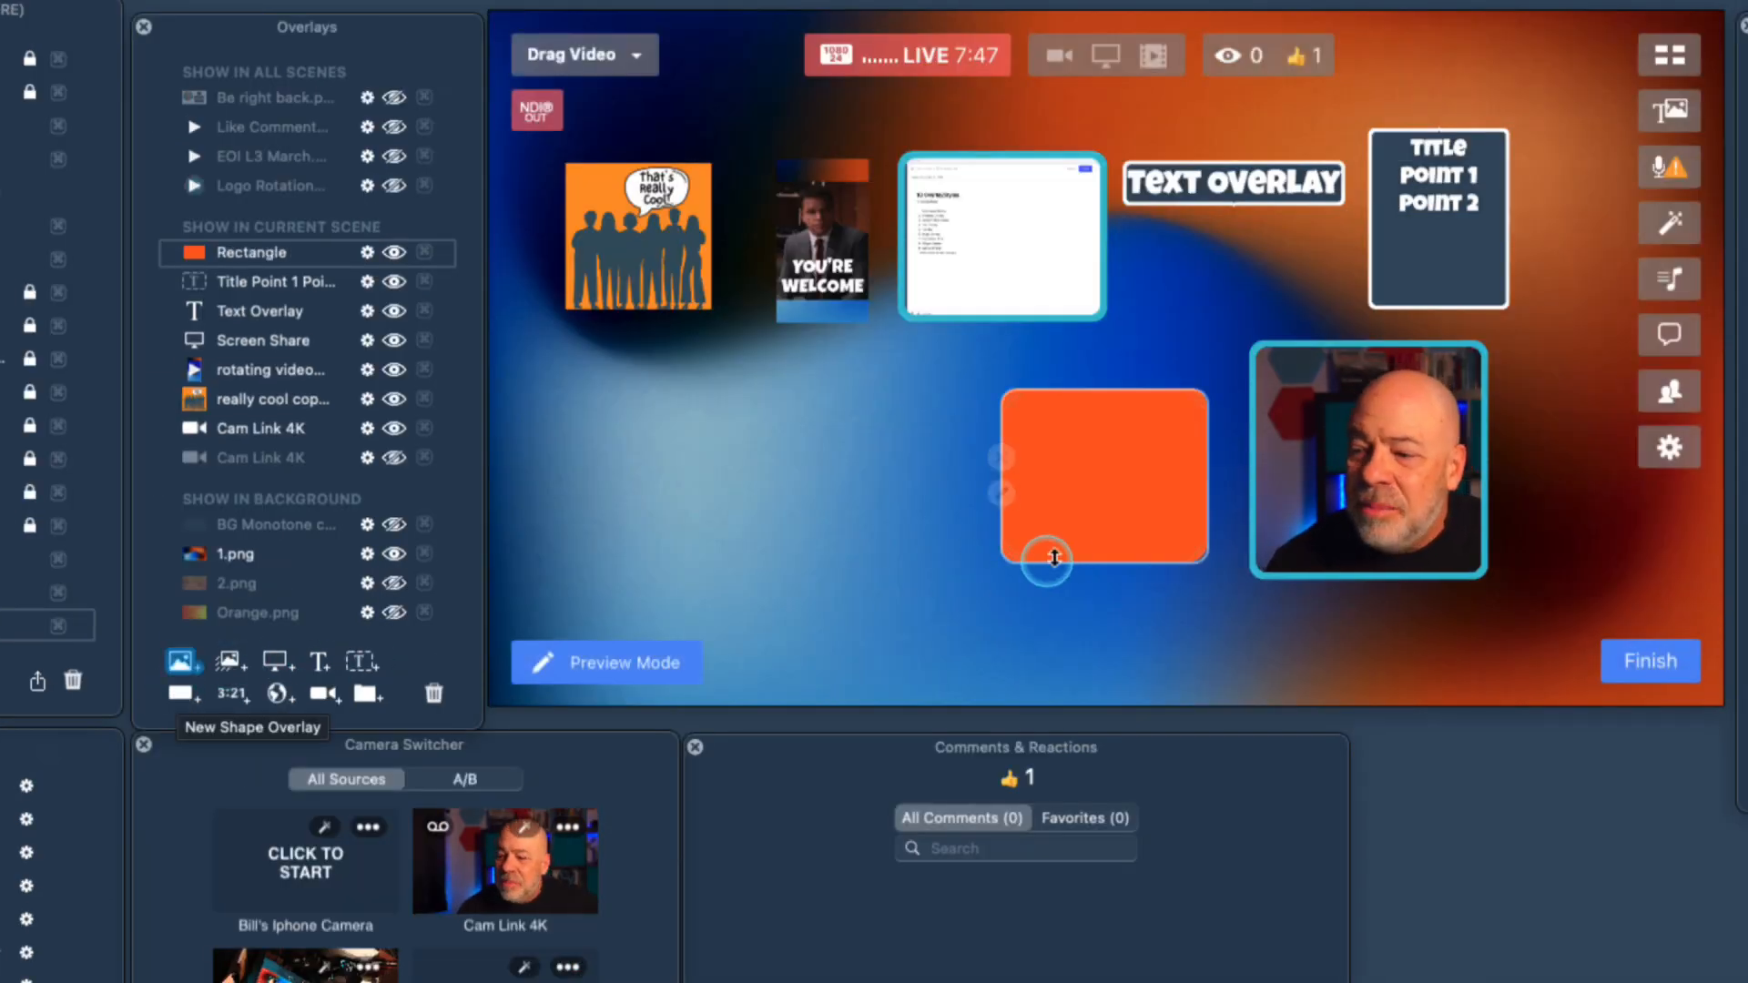
{"action": "left_click_drag", "start_coordinate": [1065, 461], "coordinate": [632, 422]}
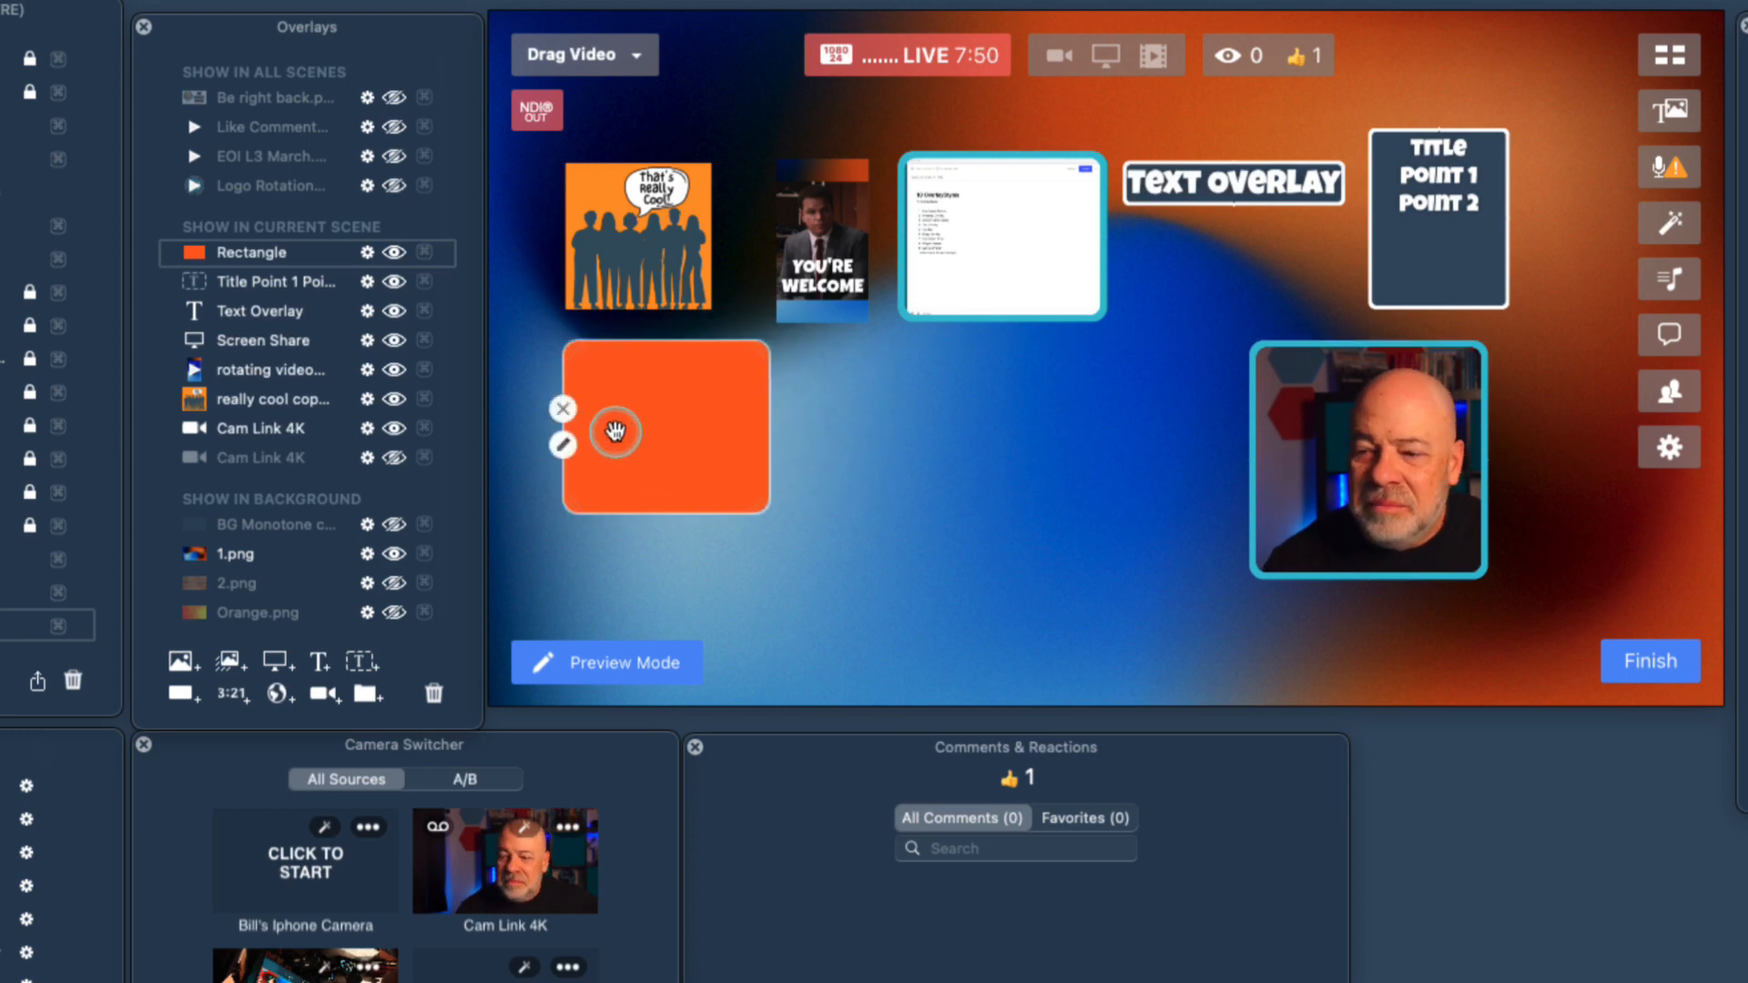
{"action": "left_click", "coordinate": [562, 445]}
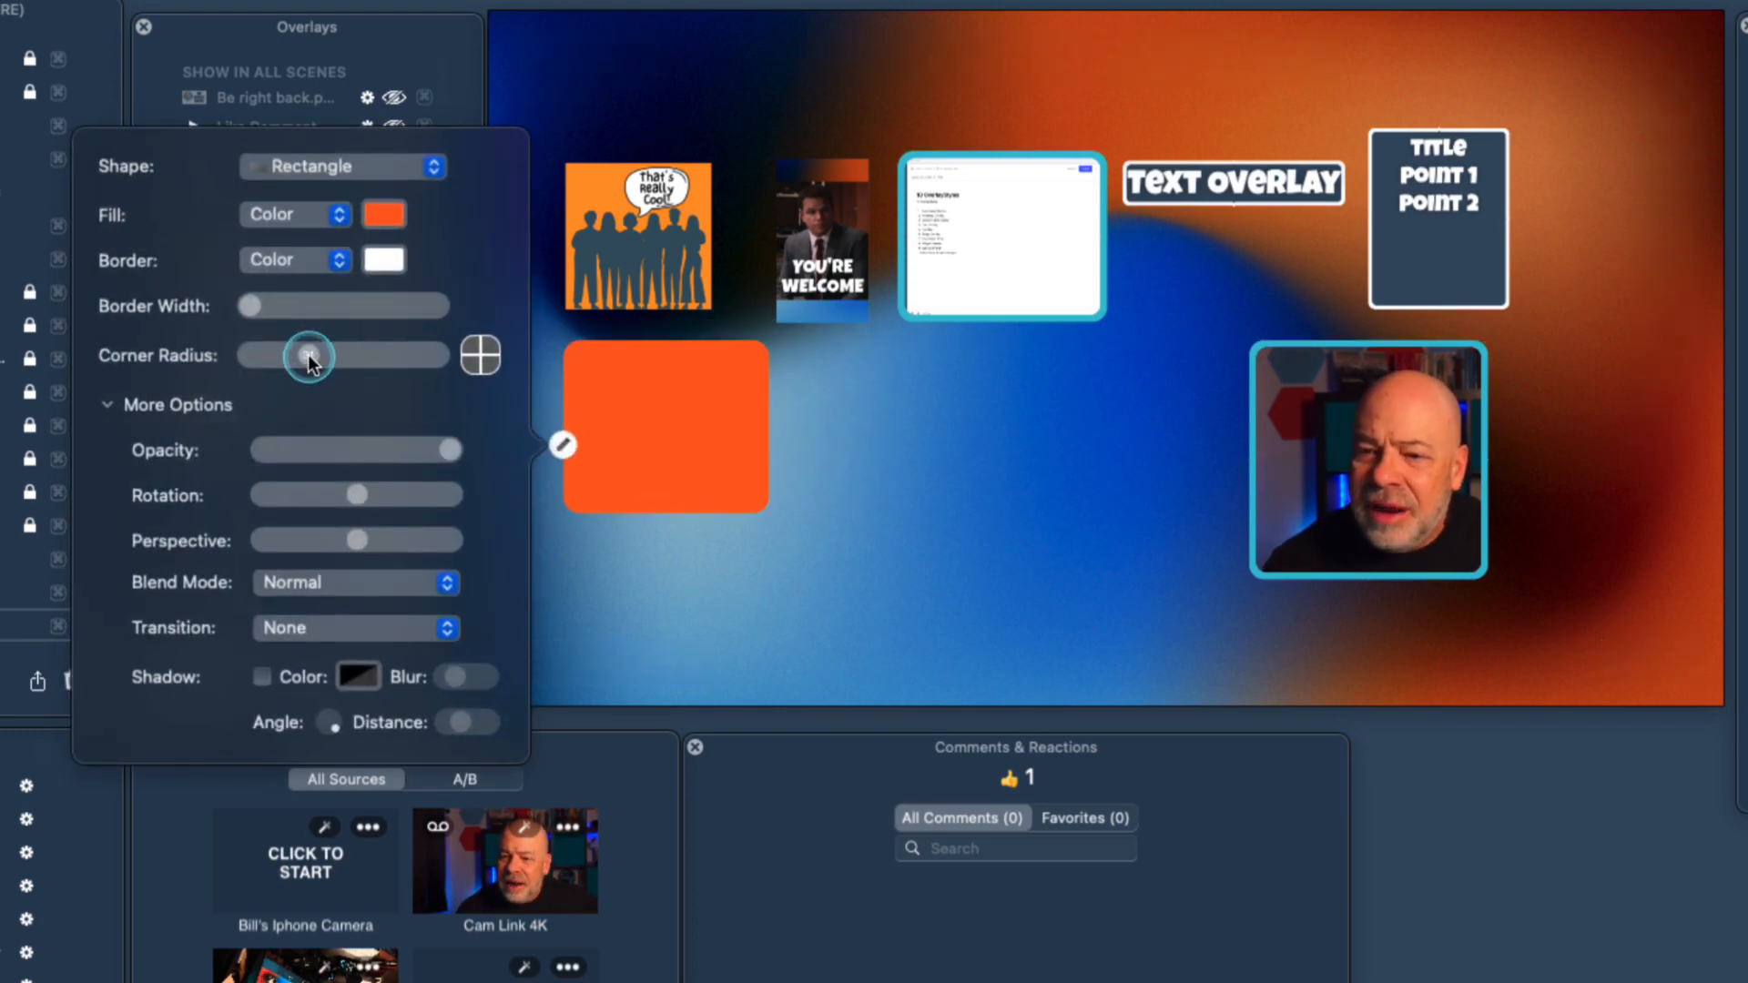
{"action": "mouse_move", "coordinate": [332, 360]}
{"action": "left_mouse_down"}
{"action": "mouse_move", "coordinate": [427, 358]}
{"action": "mouse_move", "coordinate": [294, 359]}
{"action": "mouse_move", "coordinate": [268, 314]}
{"action": "mouse_move", "coordinate": [293, 357]}
{"action": "mouse_move", "coordinate": [334, 362]}
{"action": "left_mouse_up"}
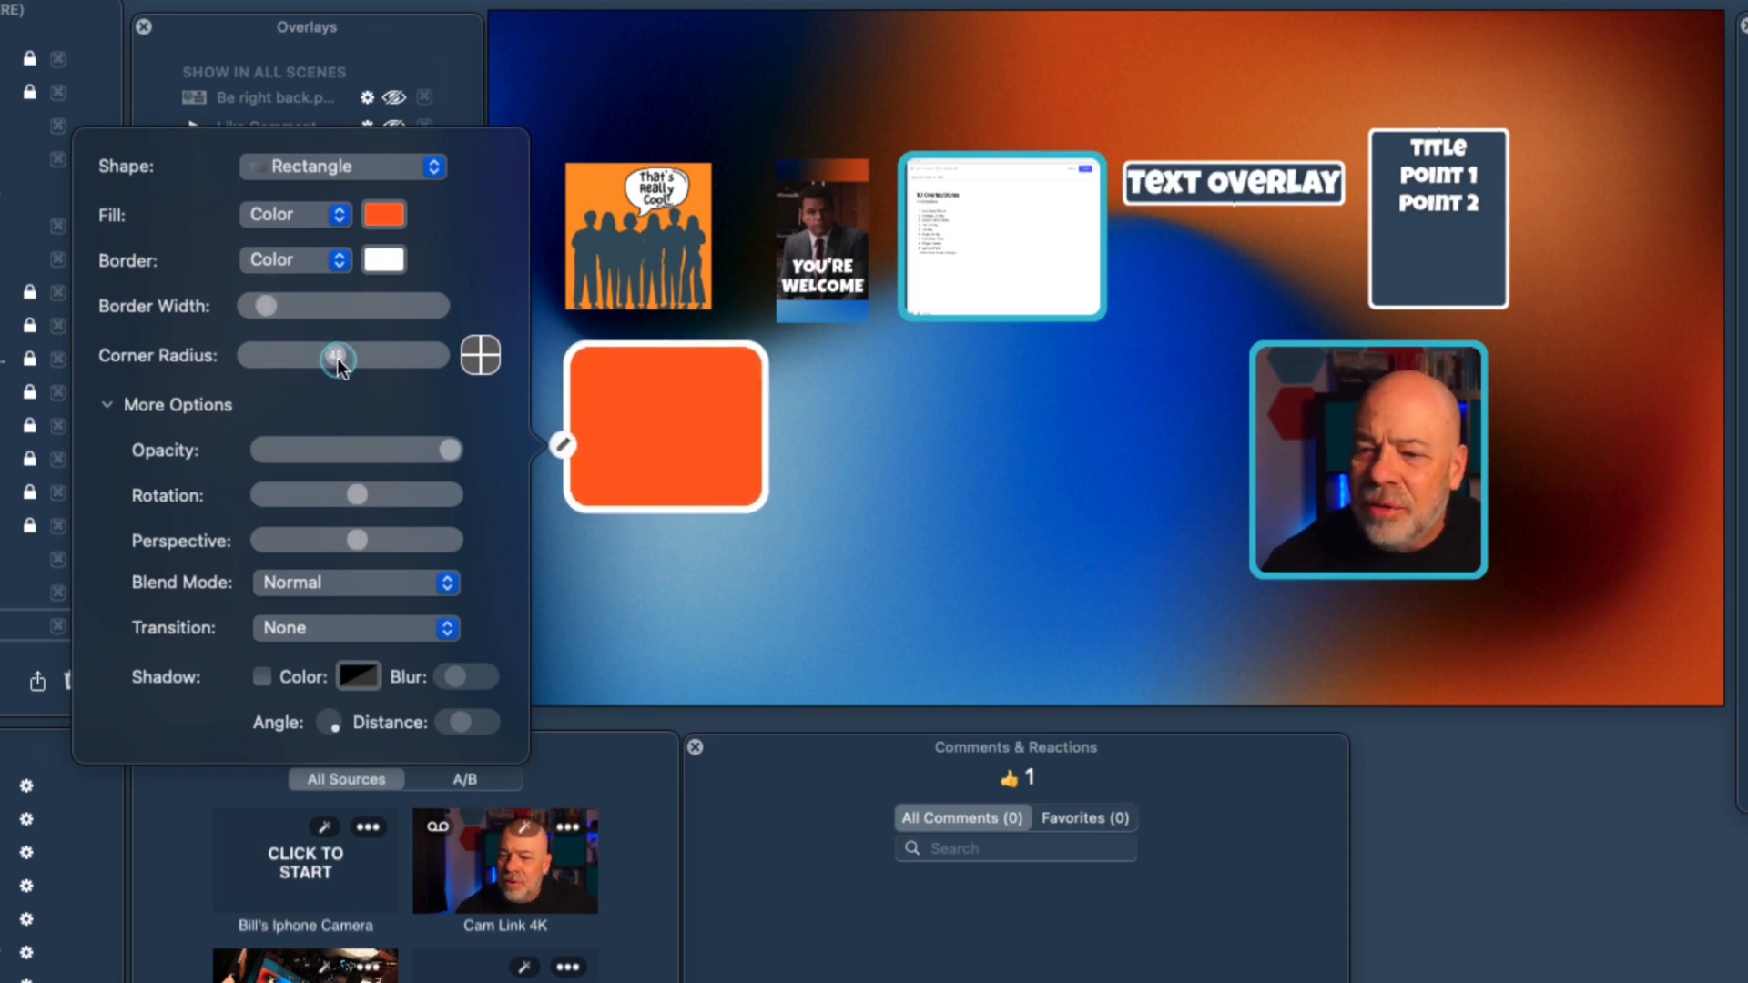
Set the rectangle's fill to the saved teal swatch and shrink it to about the width of the image overlay above.
{"action": "left_click", "coordinate": [382, 217]}
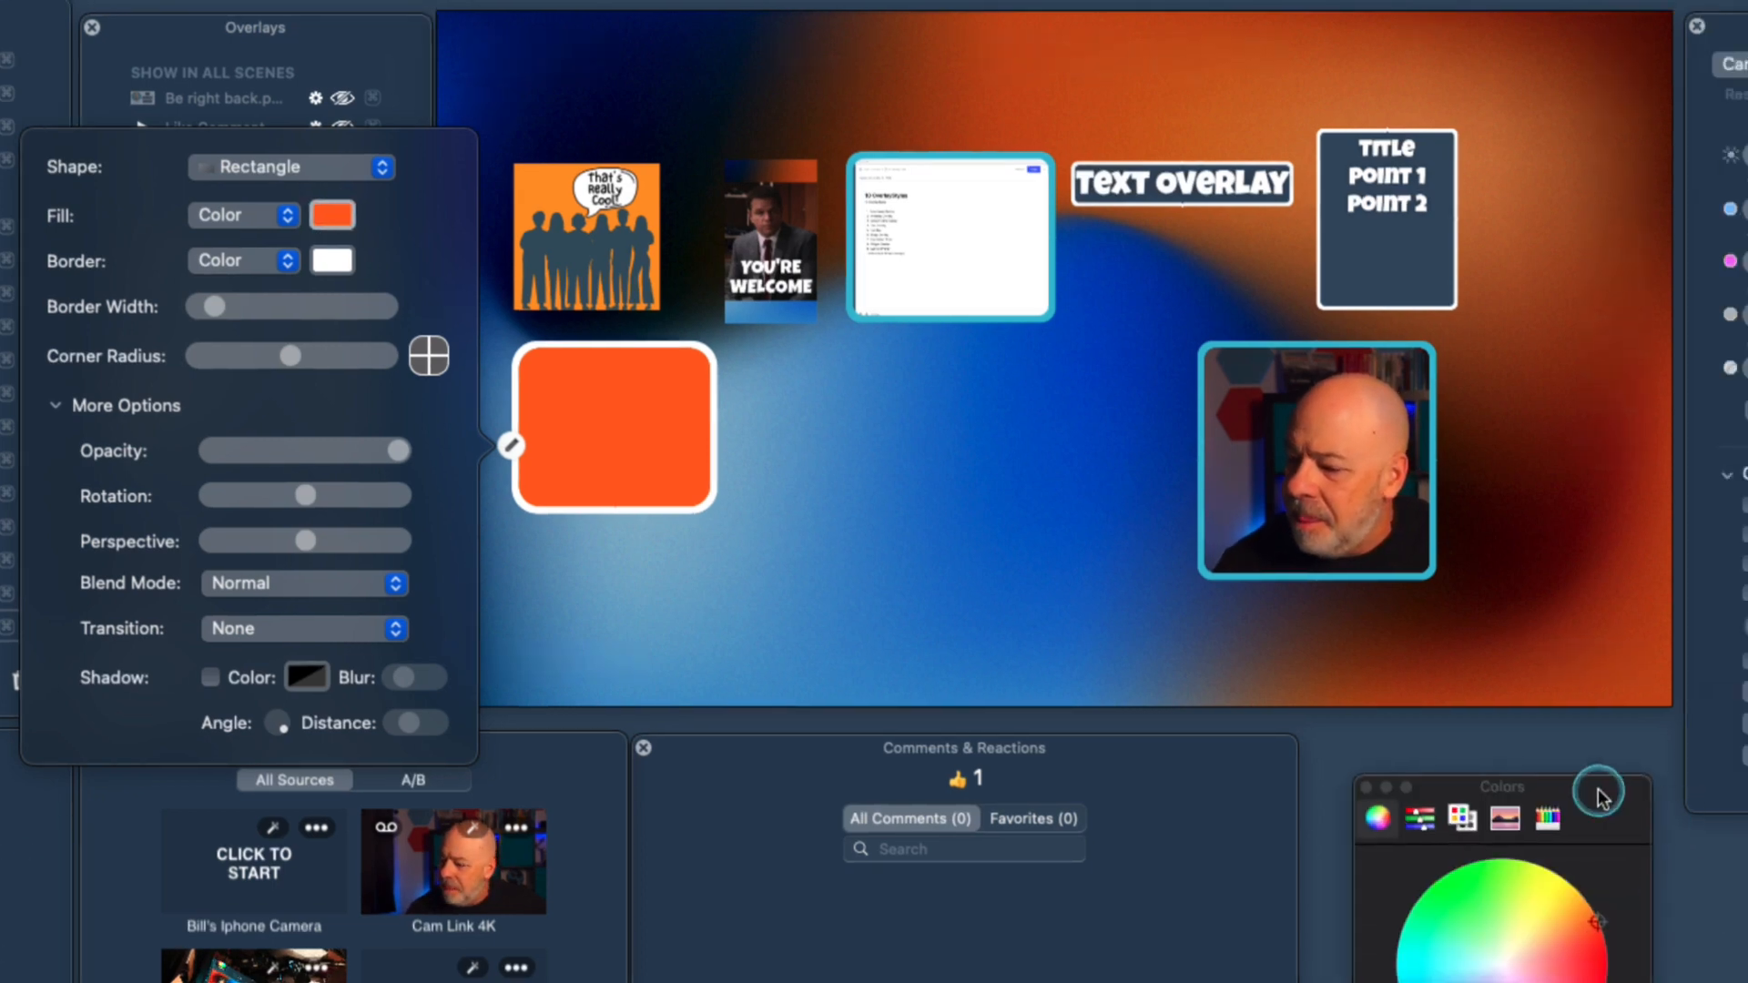
{"action": "left_click_drag", "start_coordinate": [1582, 662], "coordinate": [1592, 420]}
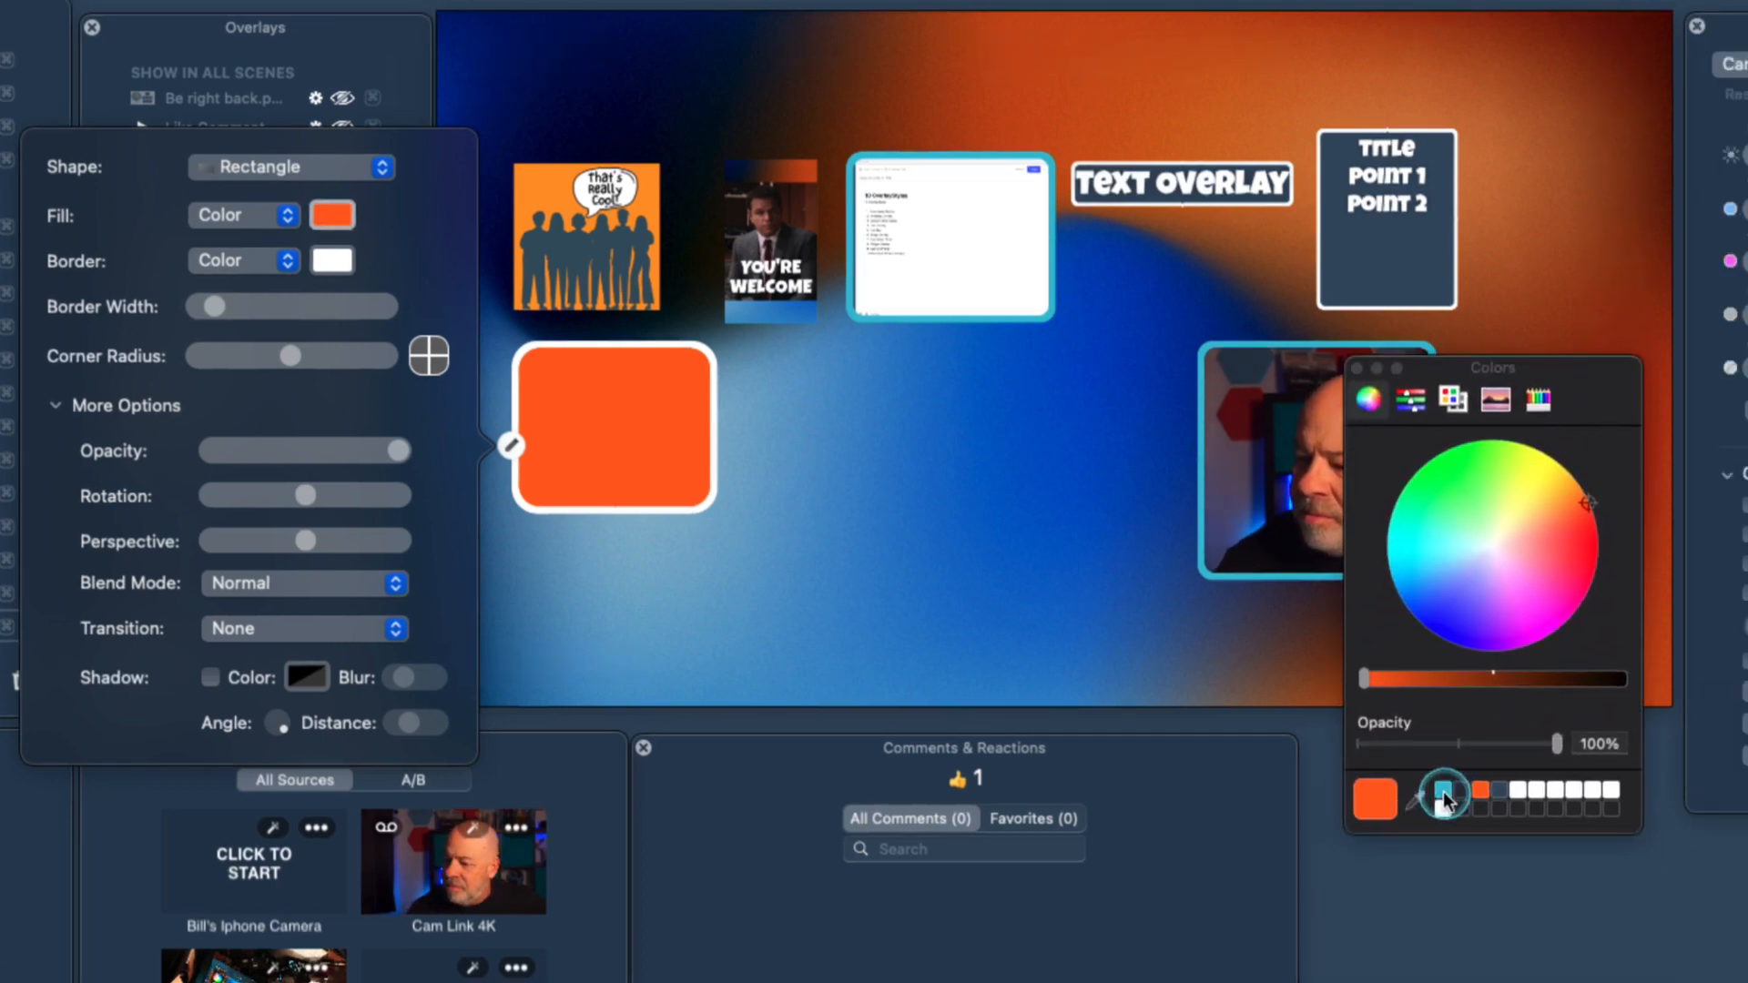
{"action": "left_click", "coordinate": [1444, 790]}
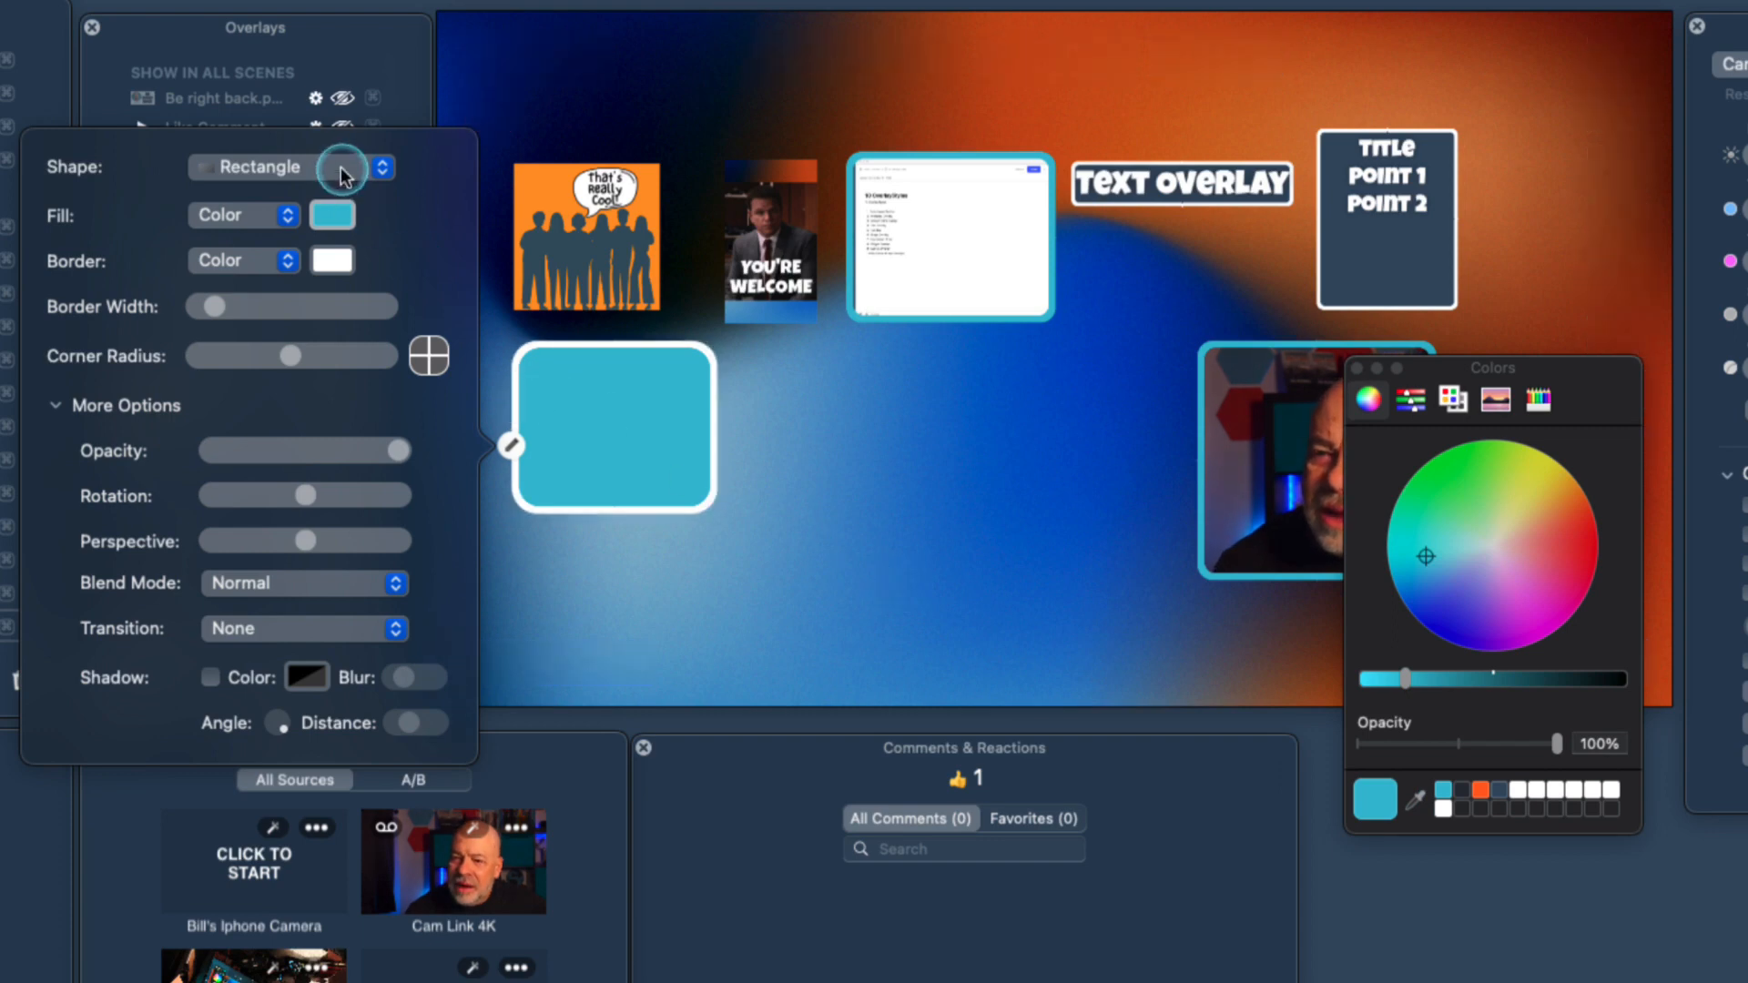
{"action": "left_click", "coordinate": [341, 173]}
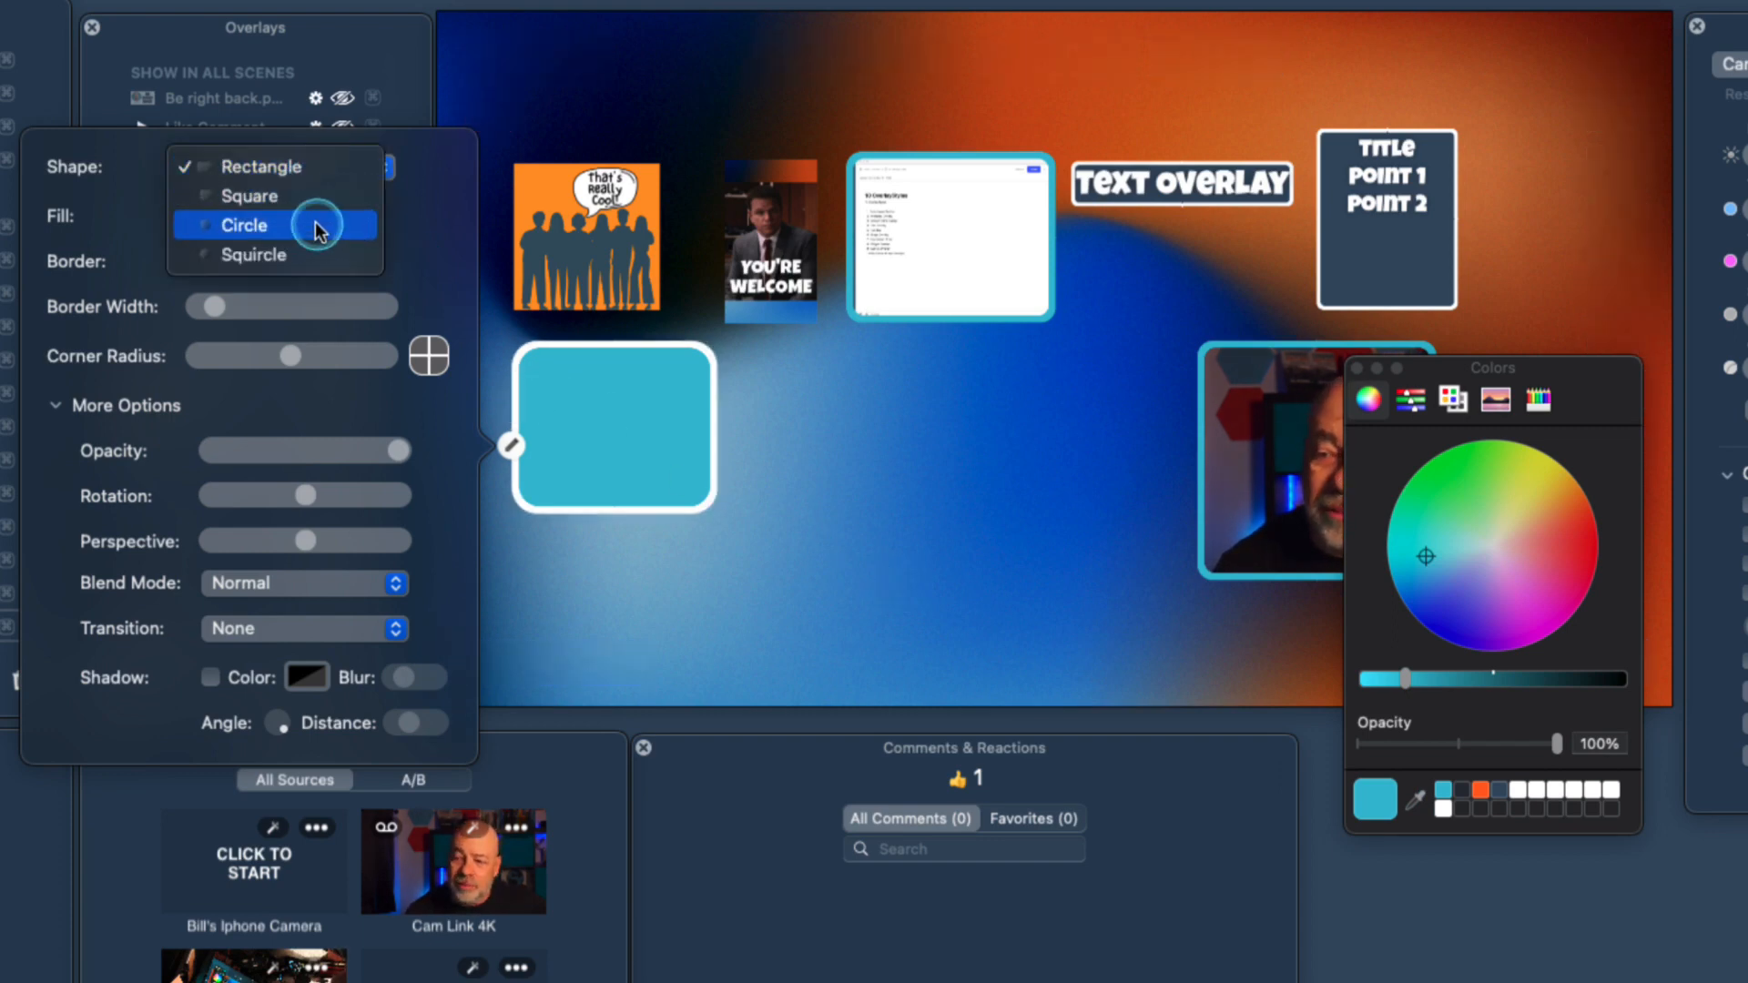
{"action": "left_click", "coordinate": [697, 508]}
{"action": "left_click_drag", "start_coordinate": [702, 495], "coordinate": [645, 467]}
{"action": "left_click", "coordinate": [913, 515]}
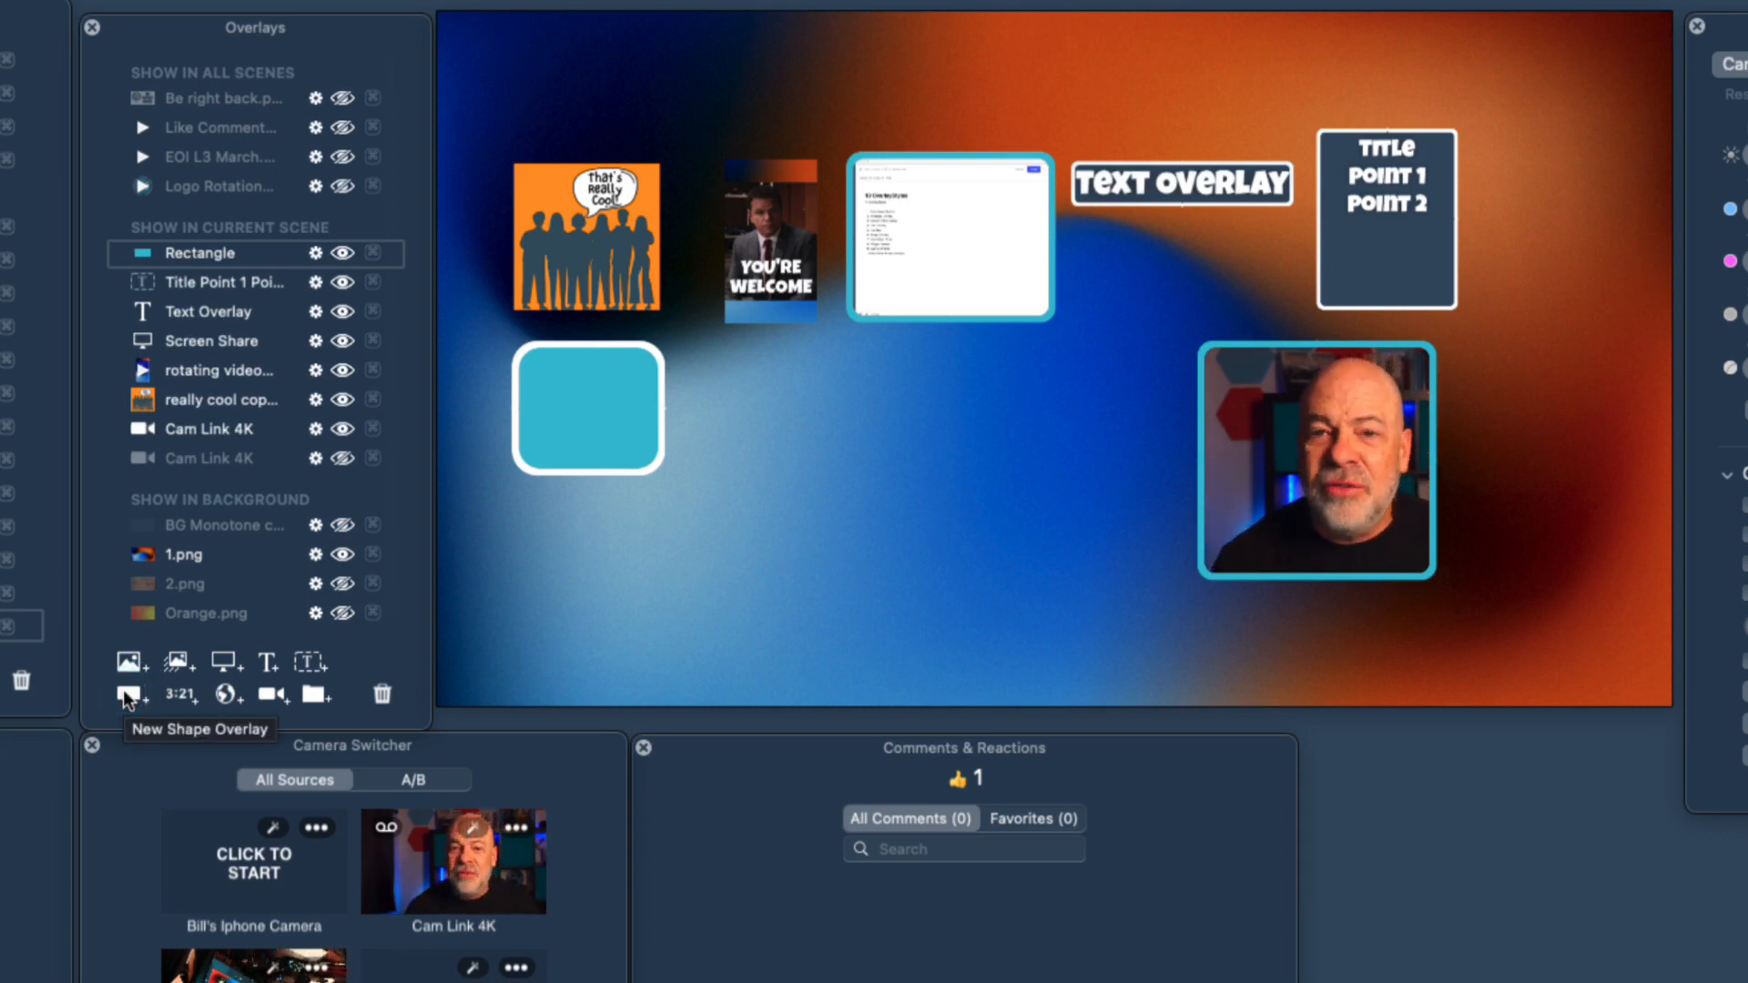
Add an auto-starting 10-minute countdown timer overlay, enlarge it and place it beside the teal rectangle.
{"action": "left_click", "coordinate": [188, 698]}
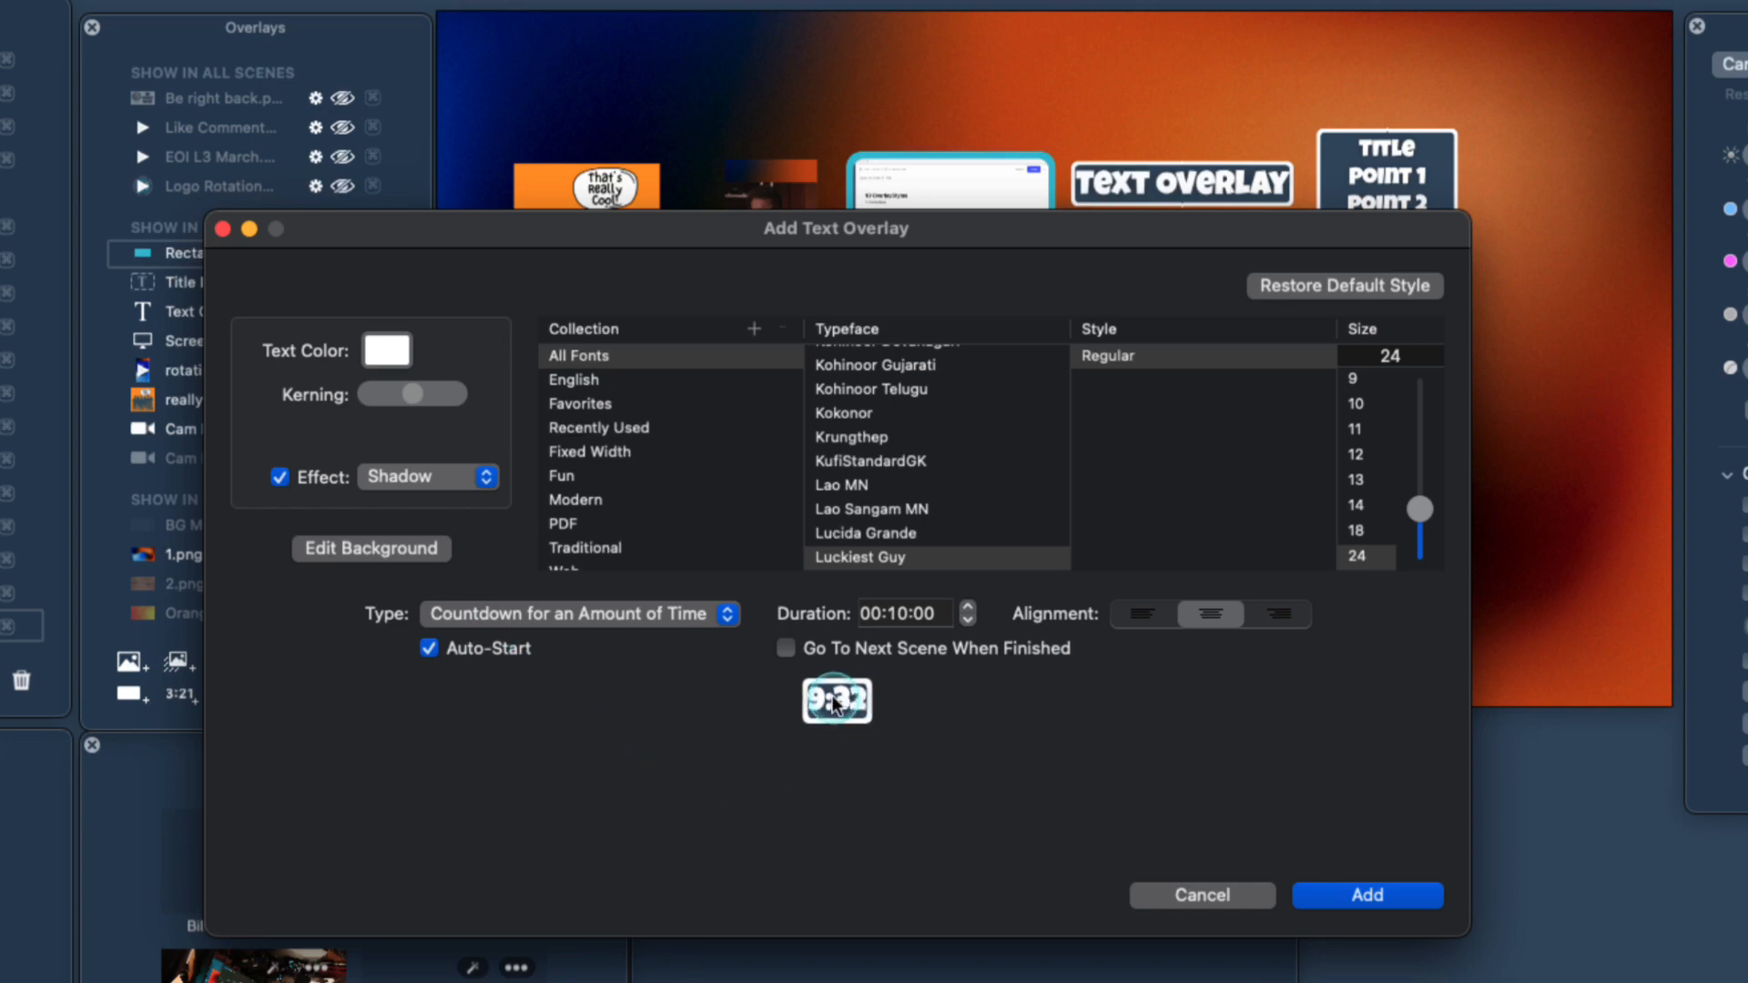
{"action": "left_click", "coordinate": [1354, 899]}
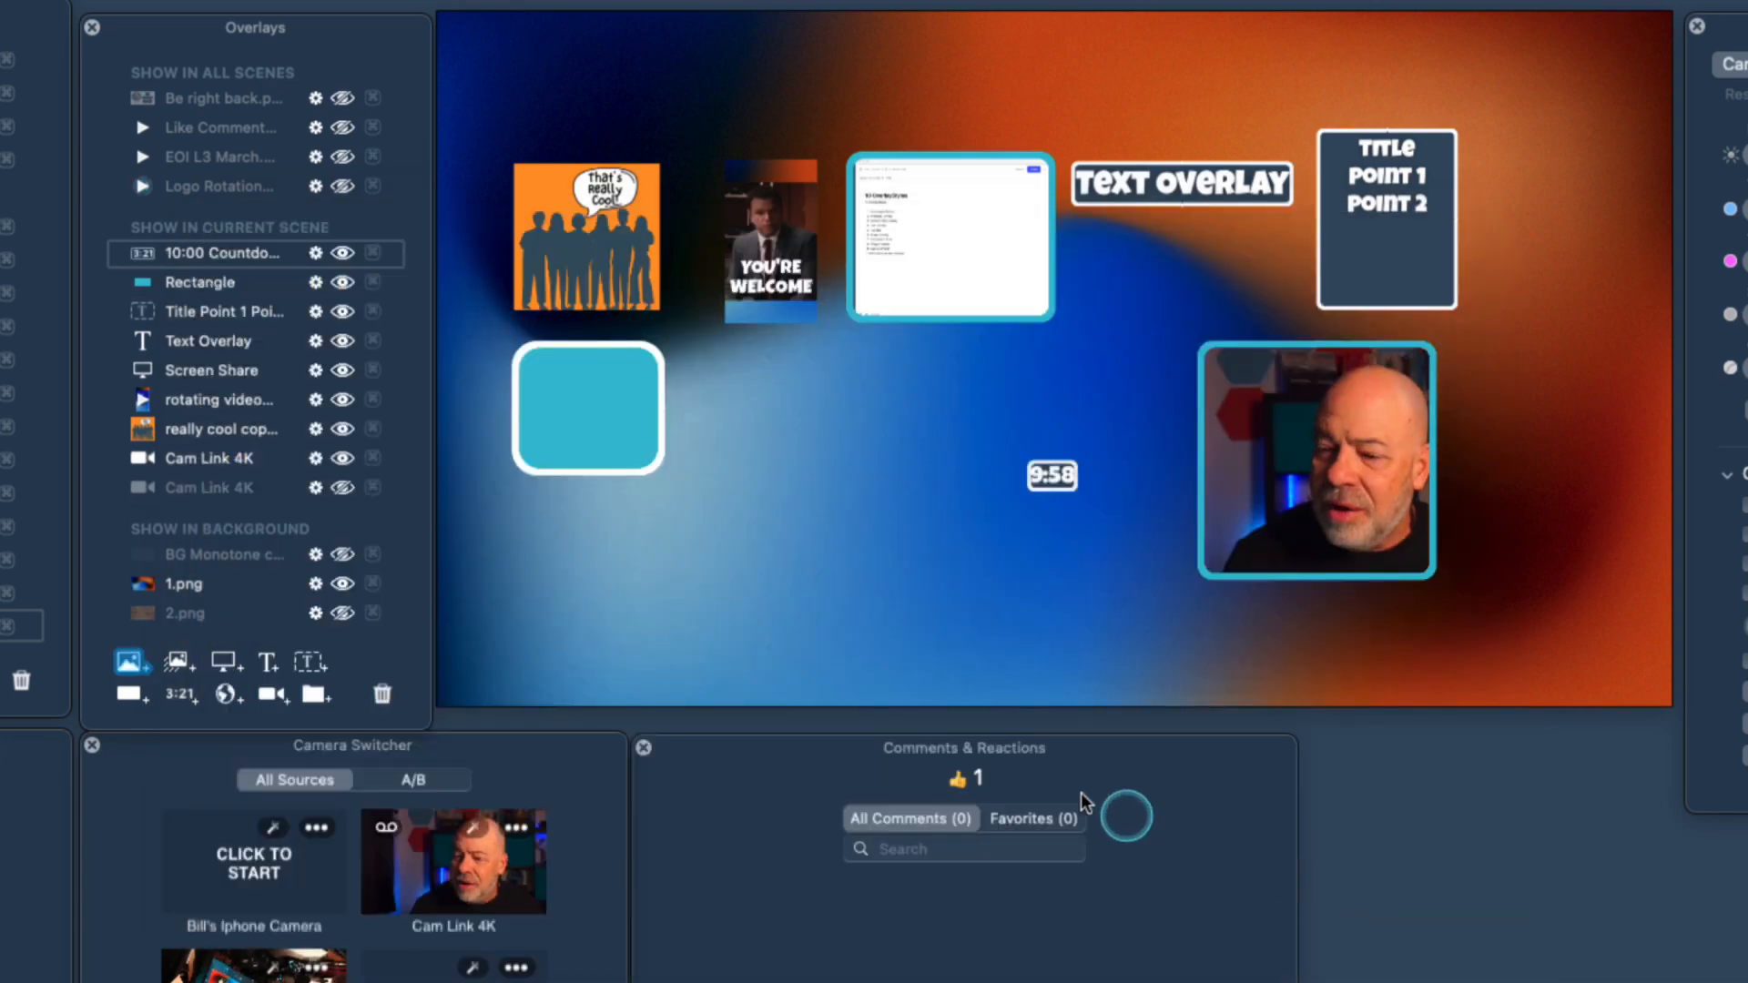
{"action": "left_click_drag", "start_coordinate": [1079, 458], "coordinate": [789, 403]}
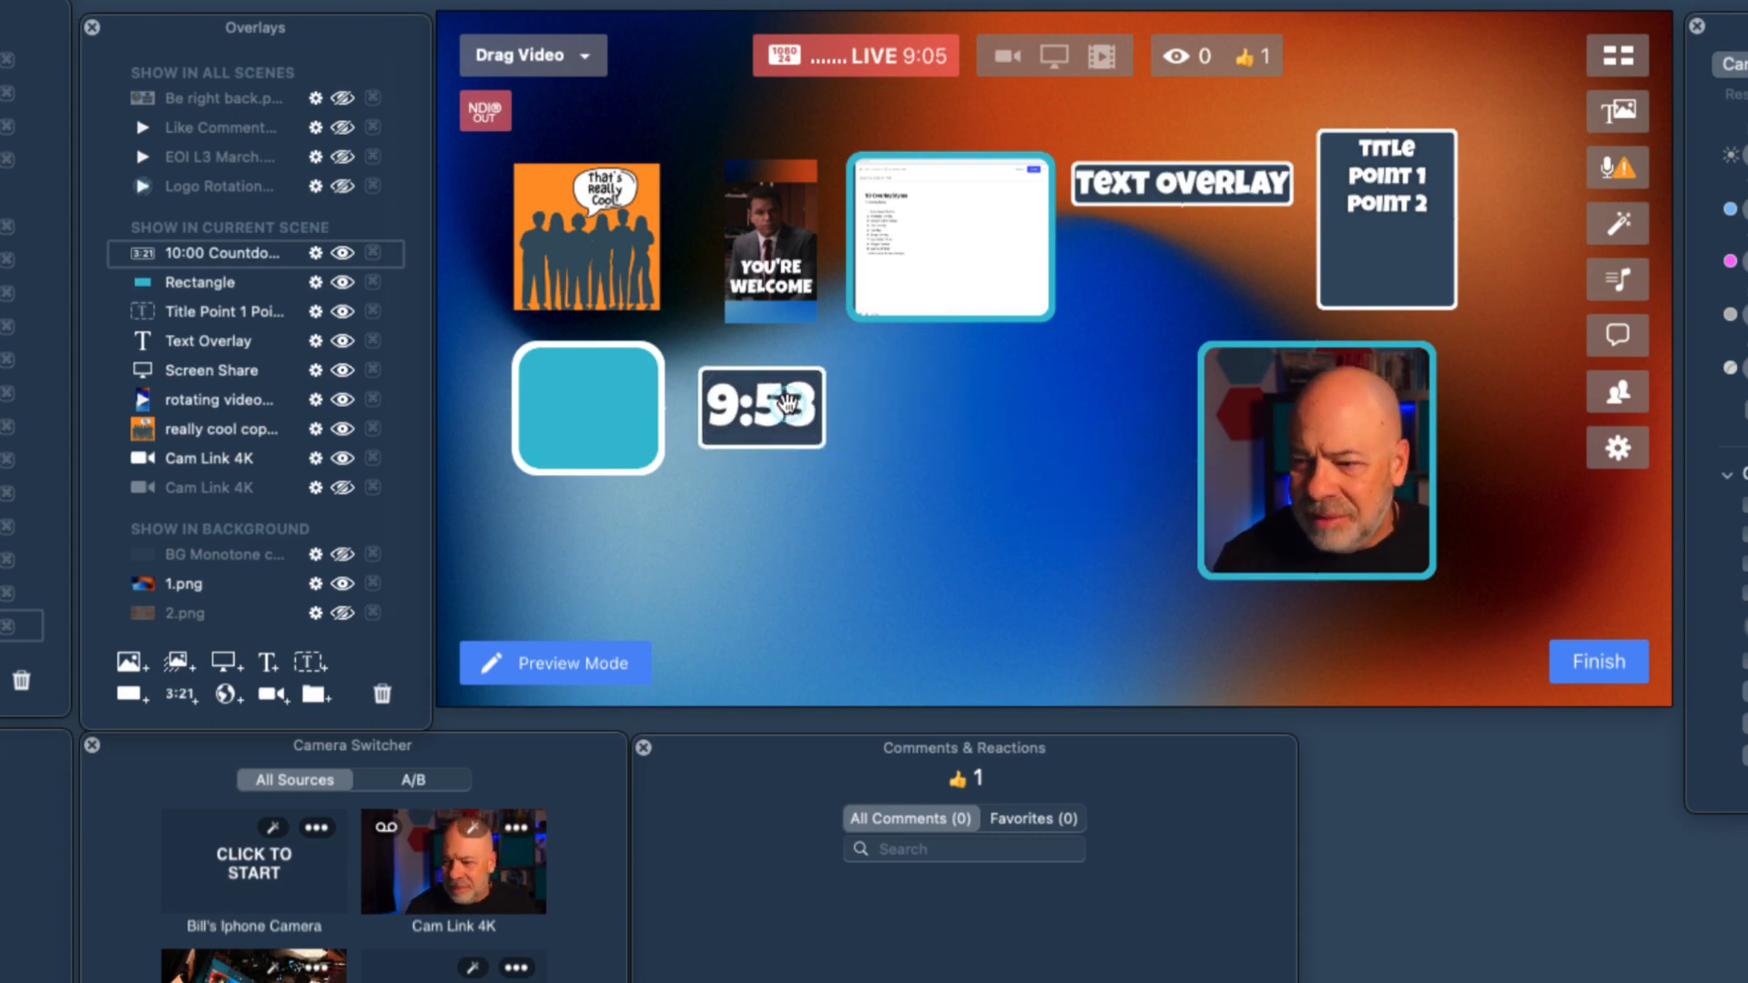
{"action": "mouse_move", "coordinate": [787, 403]}
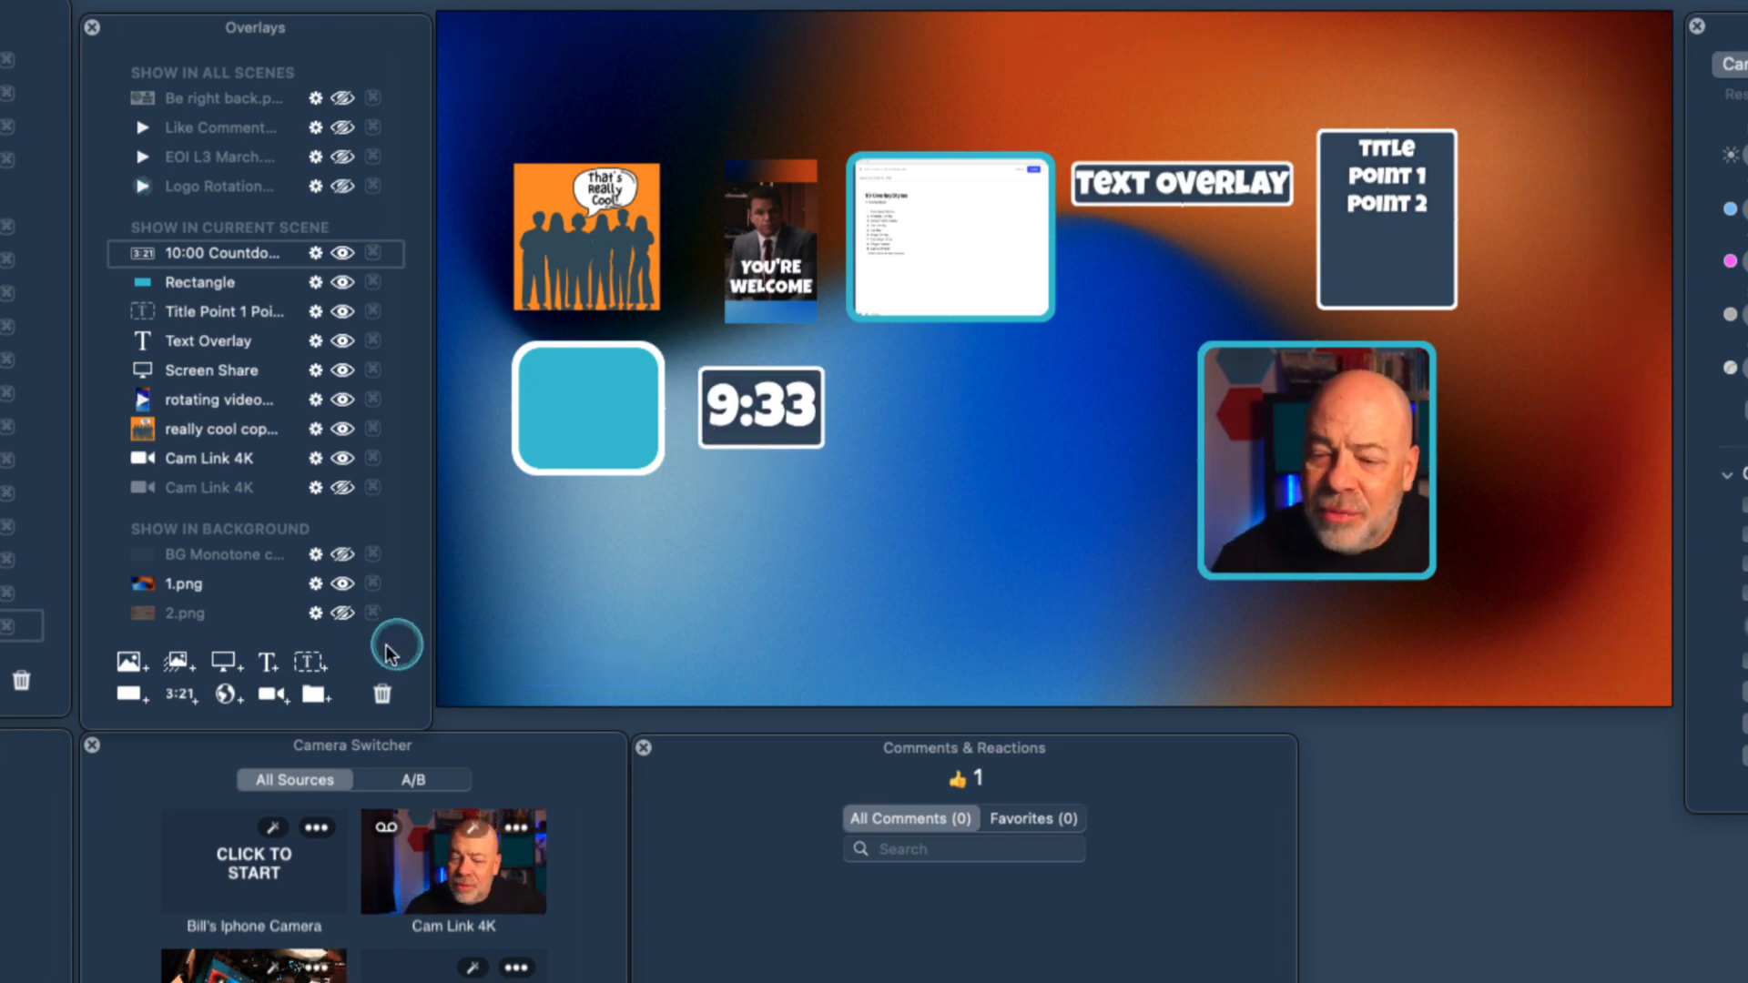
{"action": "left_click", "coordinate": [226, 693]}
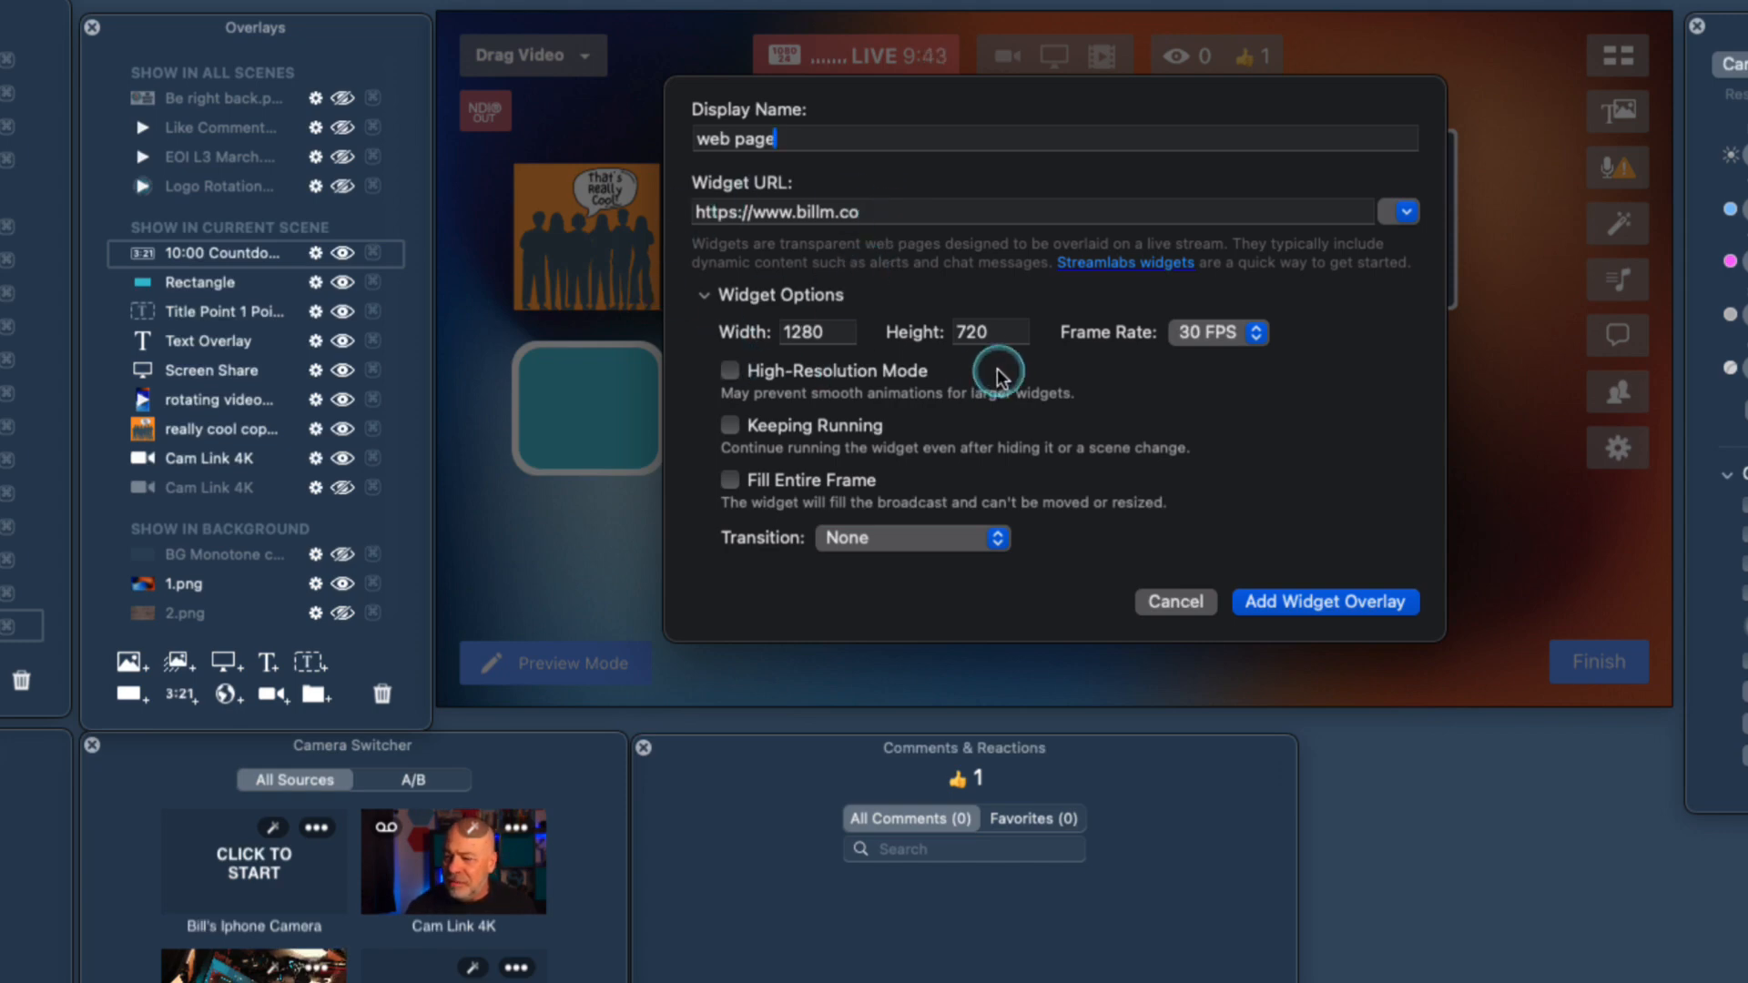
{"action": "left_click", "coordinate": [1284, 601]}
{"action": "left_click_drag", "start_coordinate": [965, 497], "coordinate": [707, 469]}
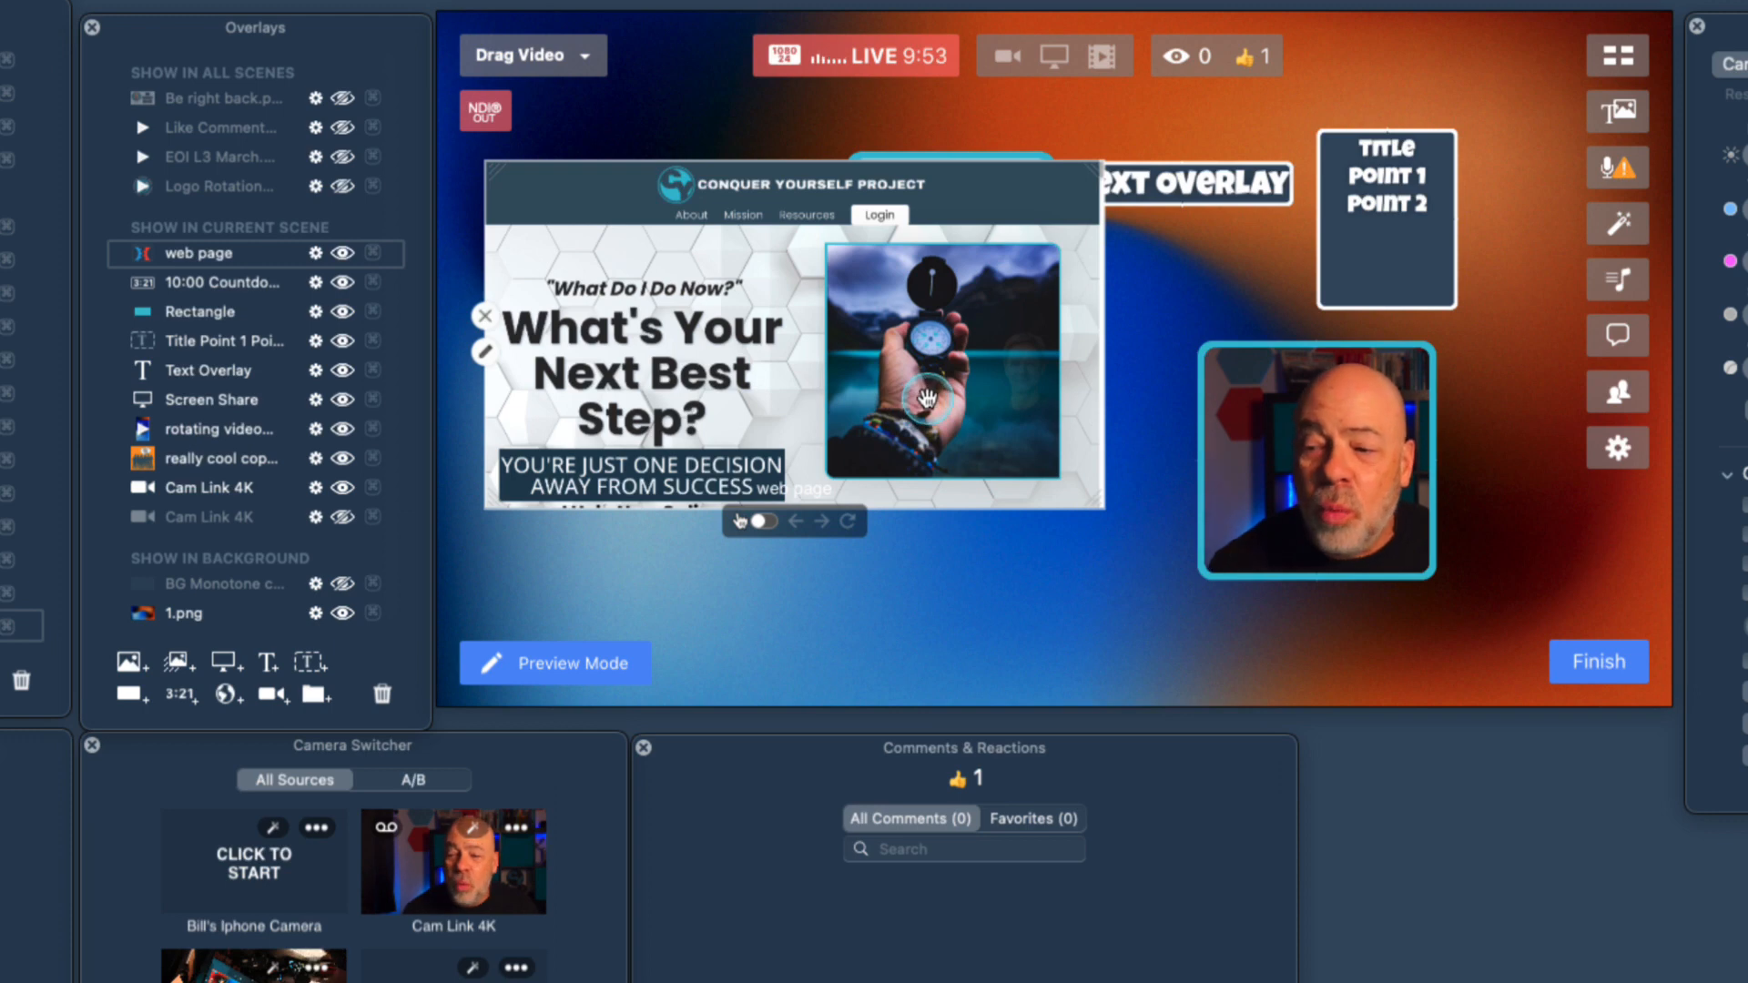
Turn on interaction for the web page overlay, scroll its page down to the biography section and turn interaction off.
{"action": "scroll", "coordinate": [757, 349], "scroll_direction": "down", "scroll_amount": 3}
{"action": "scroll", "coordinate": [756, 349], "scroll_direction": "up", "scroll_amount": 4}
{"action": "left_click_drag", "start_coordinate": [808, 349], "coordinate": [829, 342]}
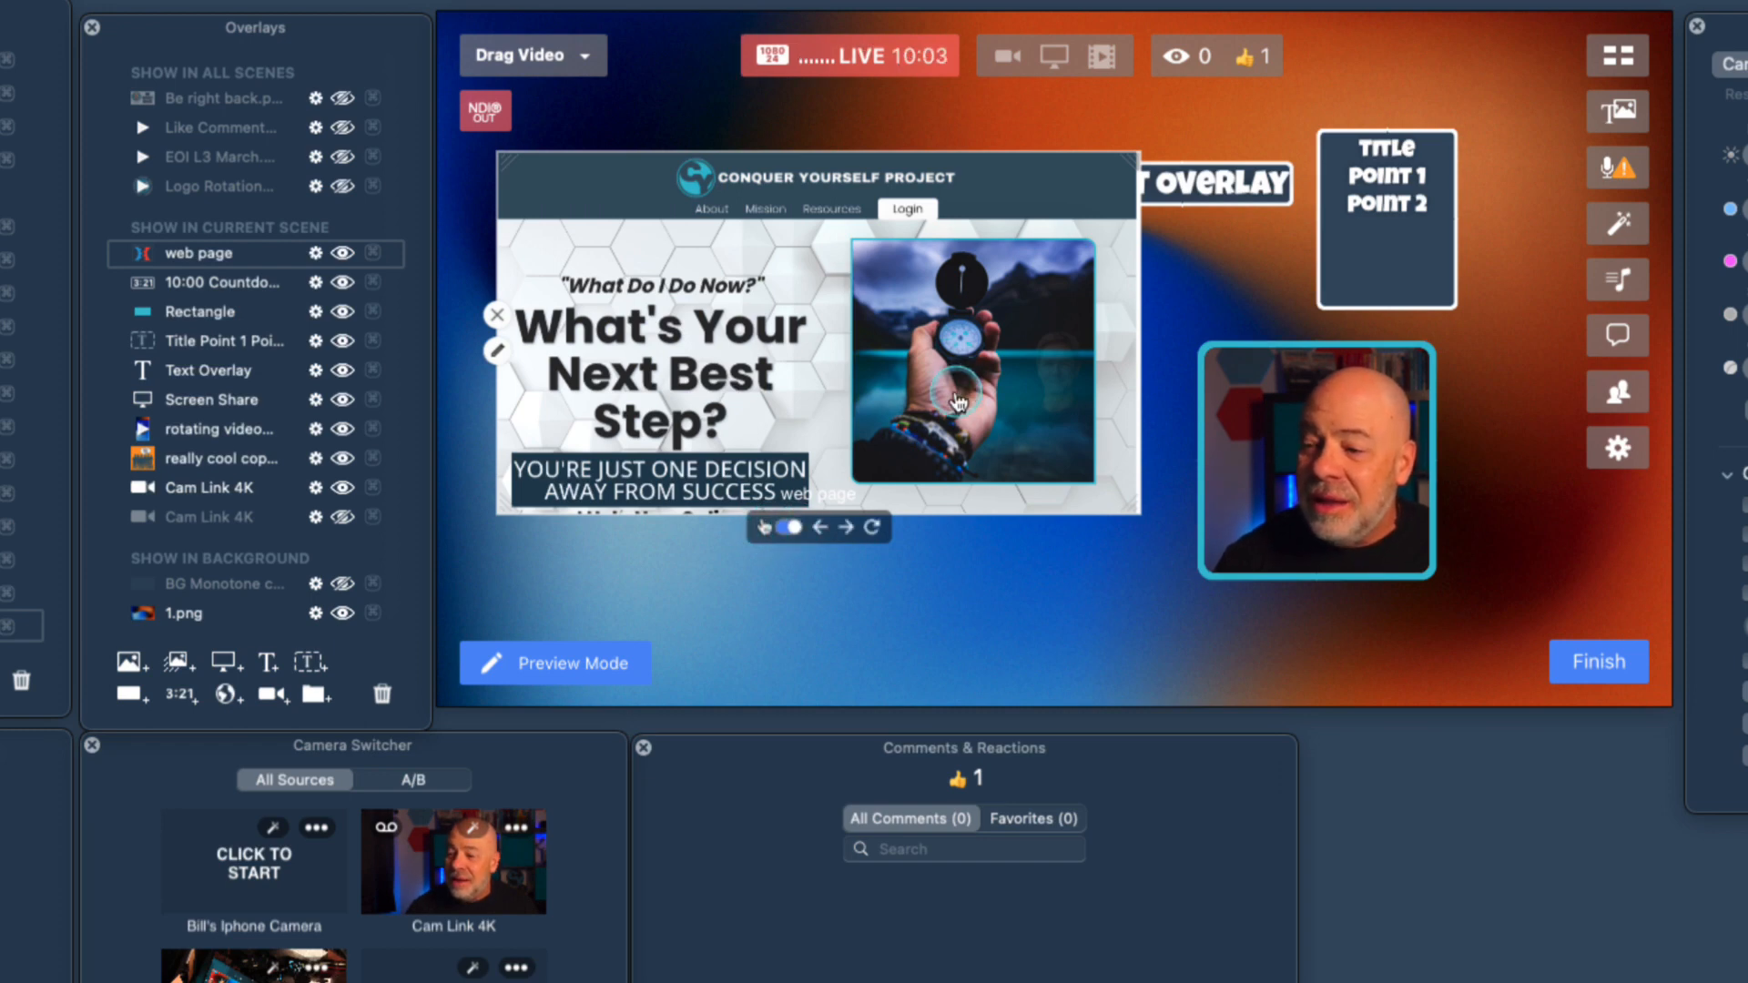
{"action": "scroll", "coordinate": [895, 417], "scroll_direction": "down", "scroll_amount": 5}
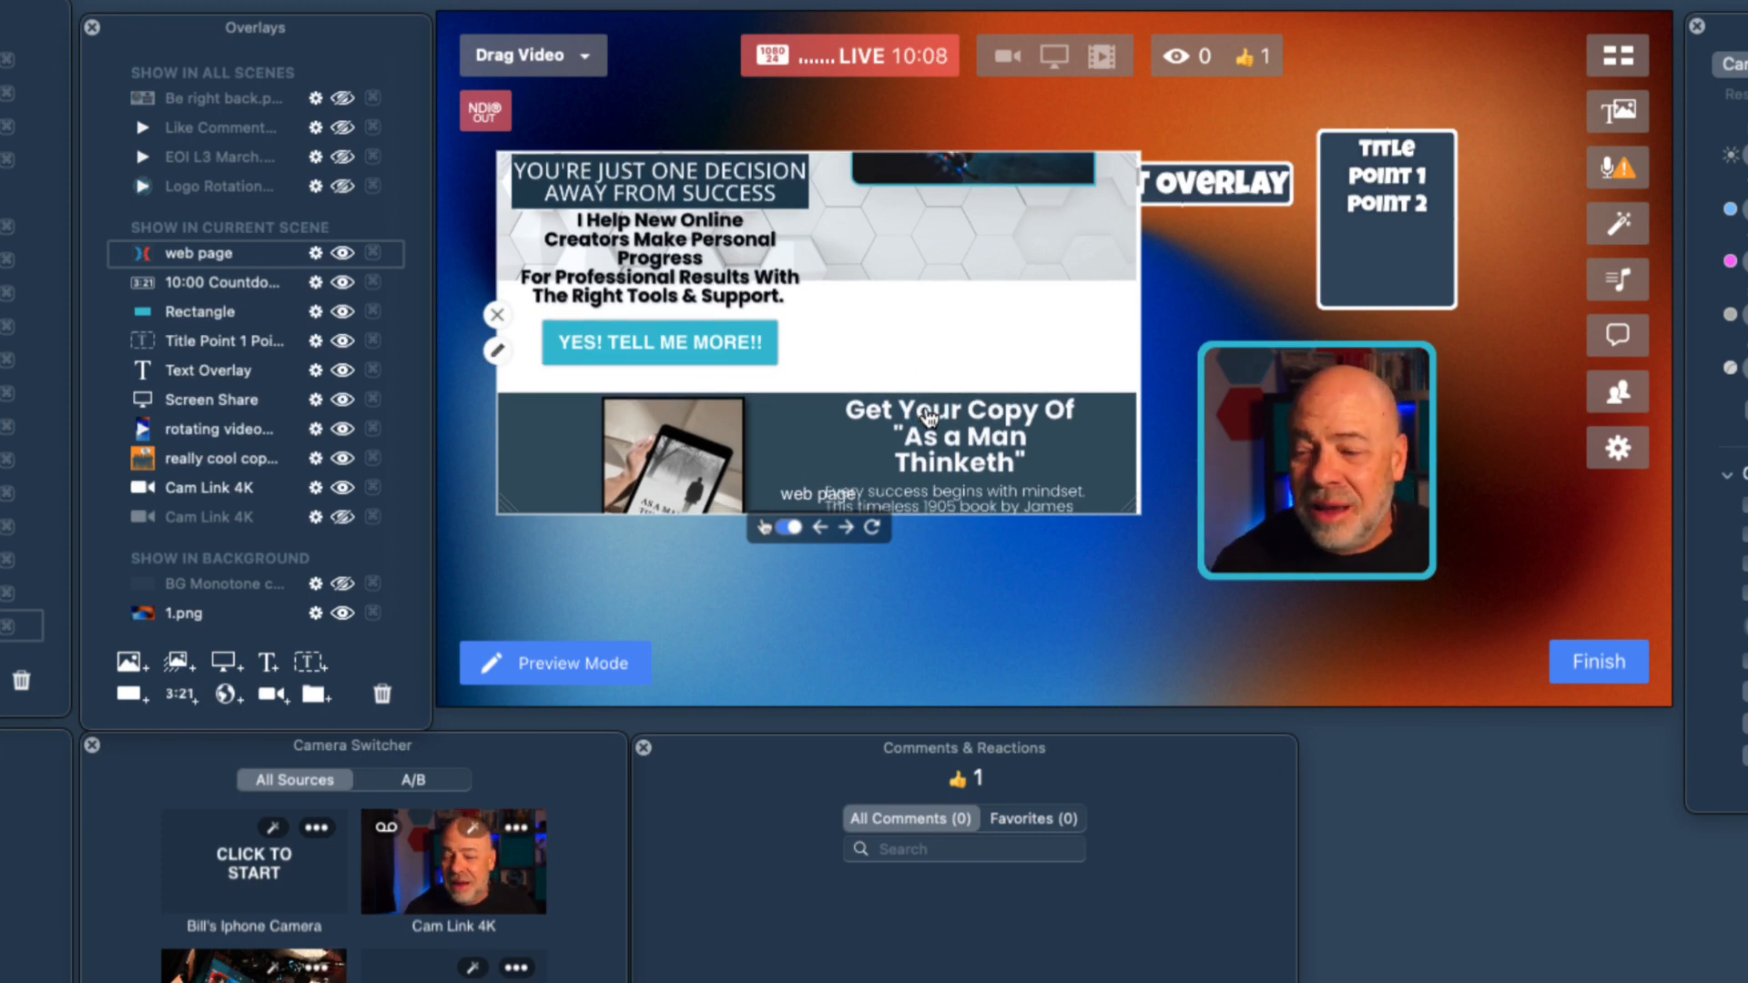
{"action": "scroll", "coordinate": [883, 368], "scroll_direction": "down", "scroll_amount": 8}
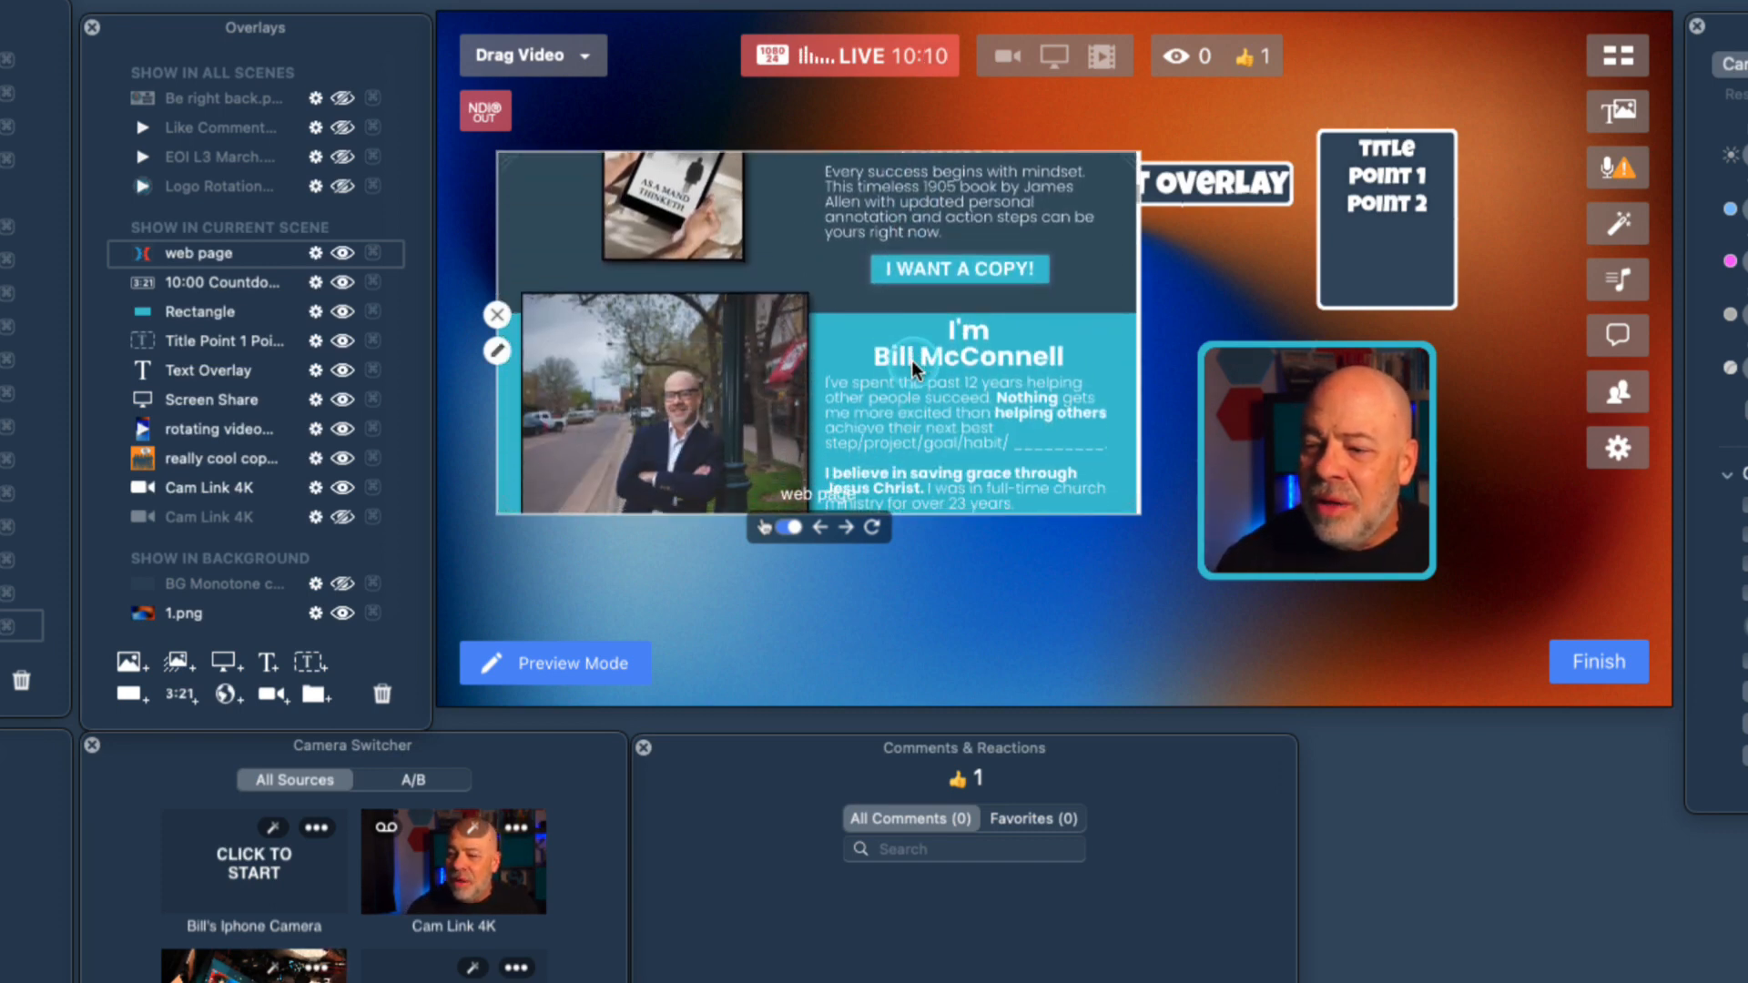
{"action": "scroll", "coordinate": [910, 359], "scroll_direction": "up", "scroll_amount": 1}
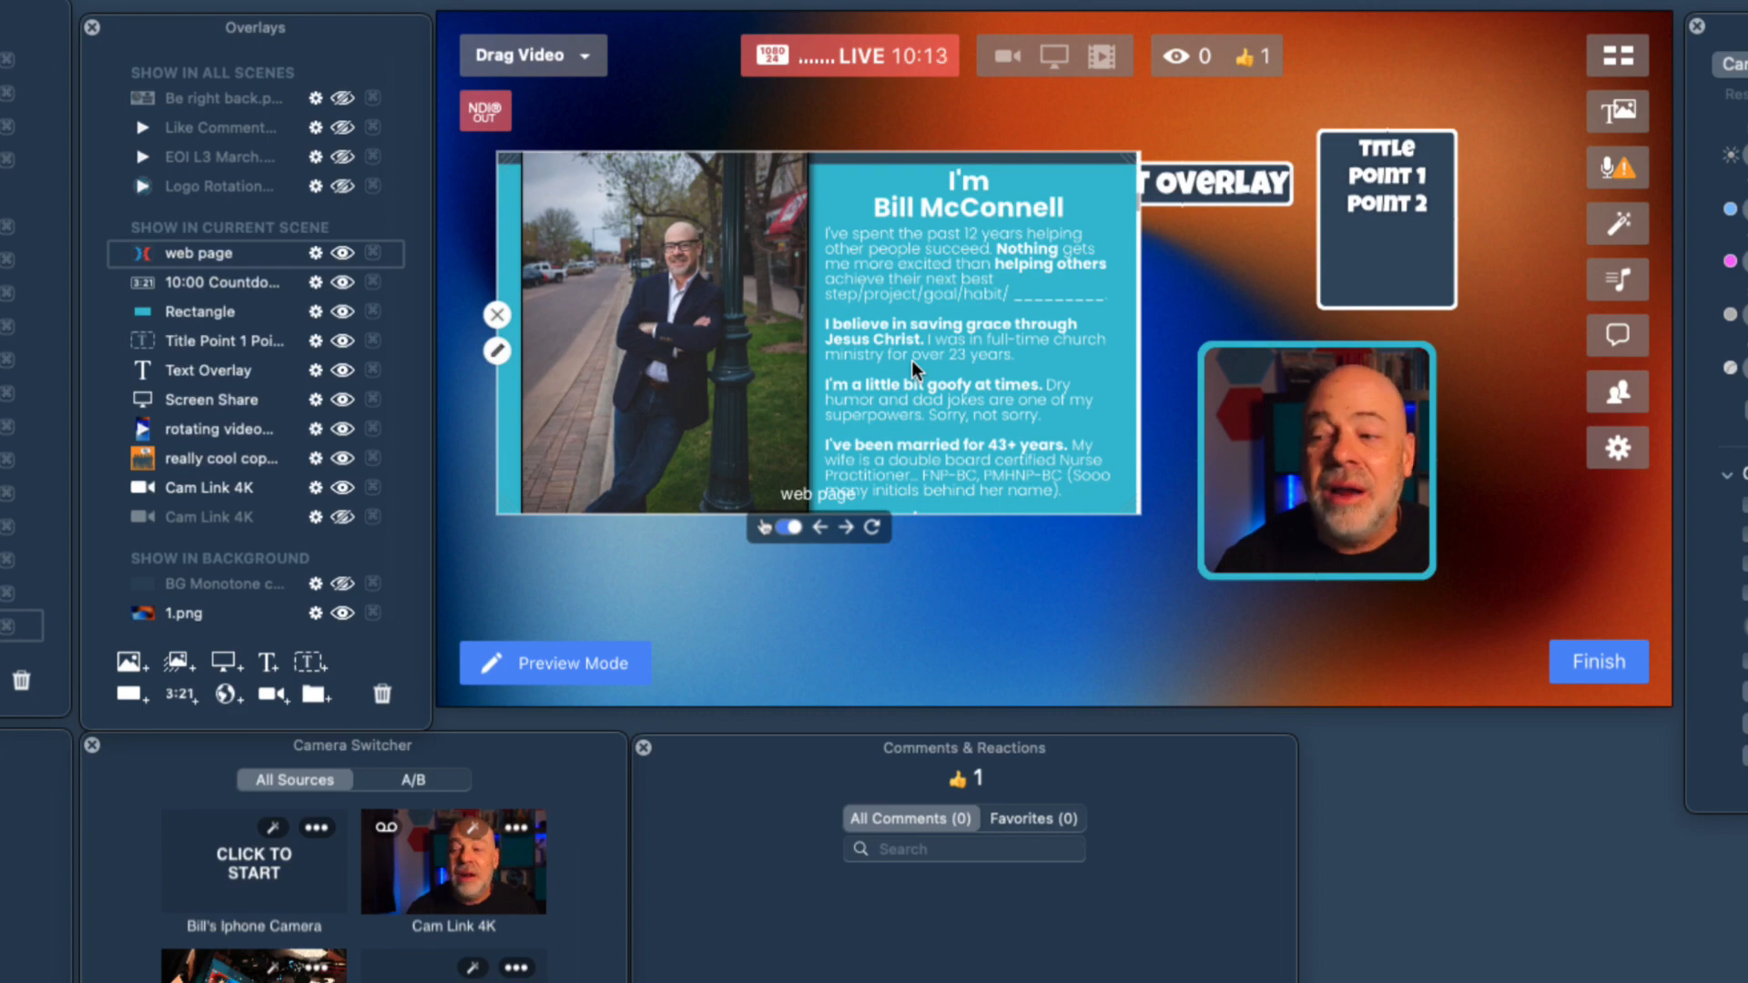
{"action": "left_click", "coordinate": [846, 447]}
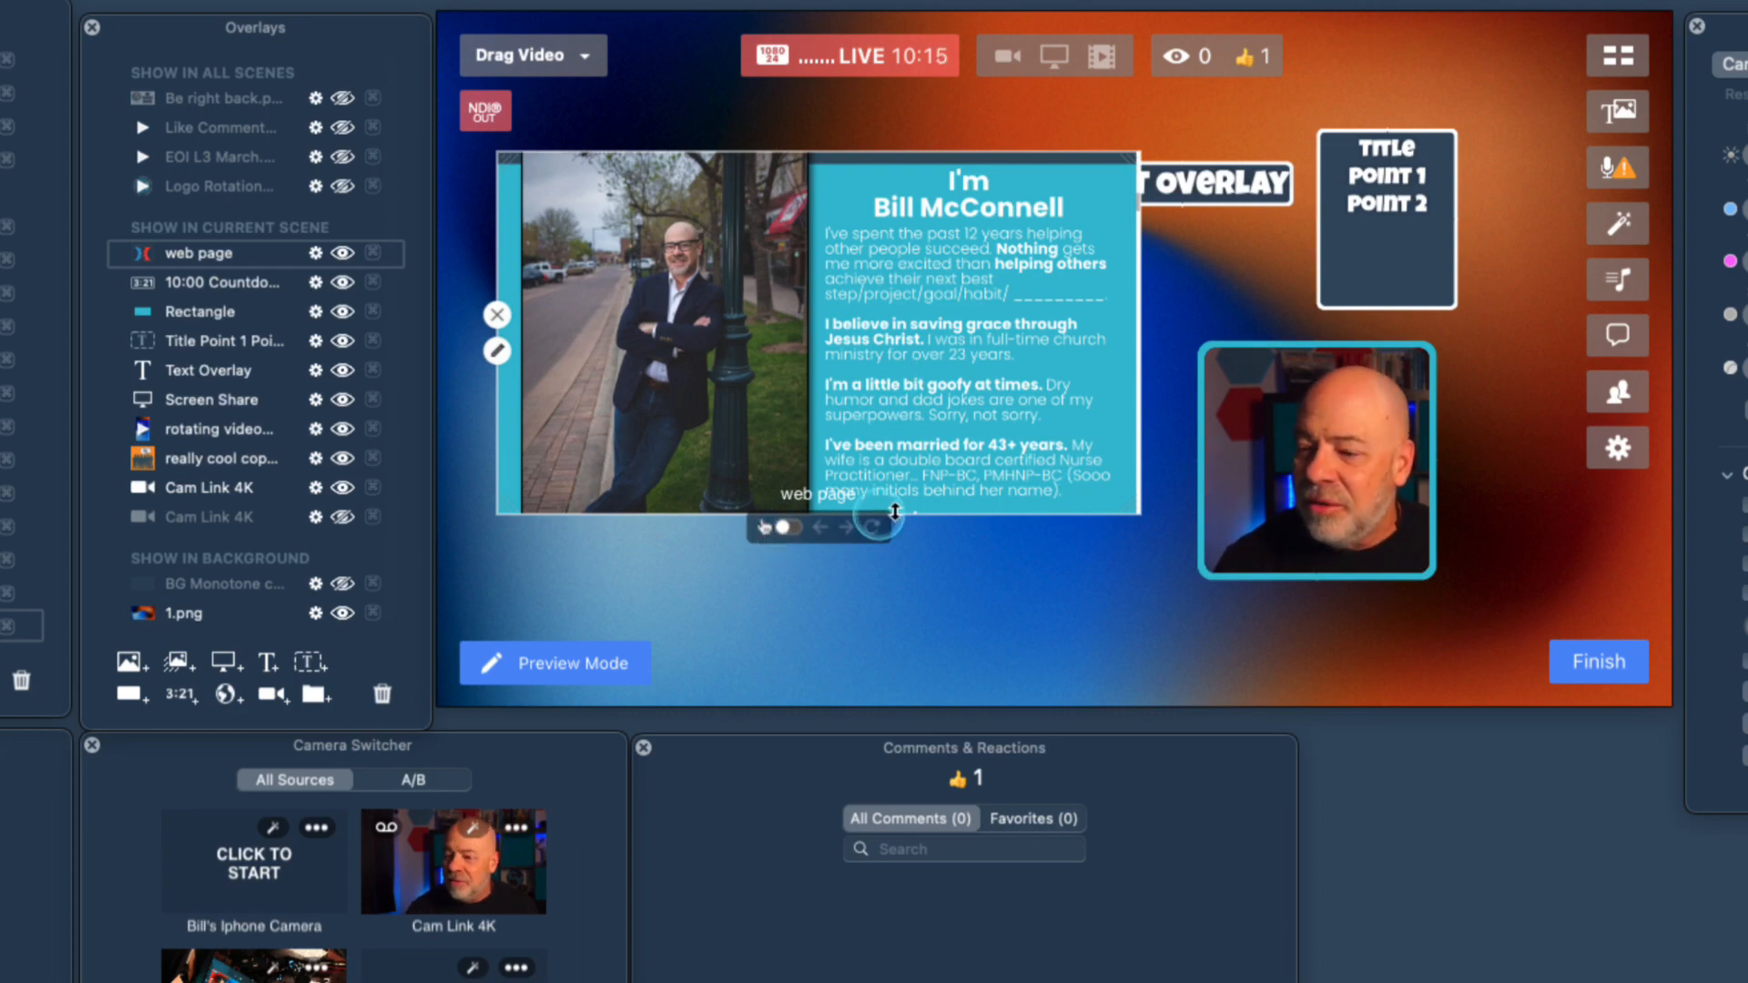
Shrink the web page overlay beside the countdown timer, and resize and move the camera overlay to sit right of it.
{"action": "scroll", "coordinate": [839, 387], "scroll_direction": "up", "scroll_amount": 4}
{"action": "scroll", "coordinate": [840, 401], "scroll_direction": "down", "scroll_amount": 12}
{"action": "left_click_drag", "start_coordinate": [839, 402], "coordinate": [928, 419]}
{"action": "left_click_drag", "start_coordinate": [1397, 533], "coordinate": [1284, 543]}
{"action": "left_click_drag", "start_coordinate": [1193, 448], "coordinate": [1169, 433]}
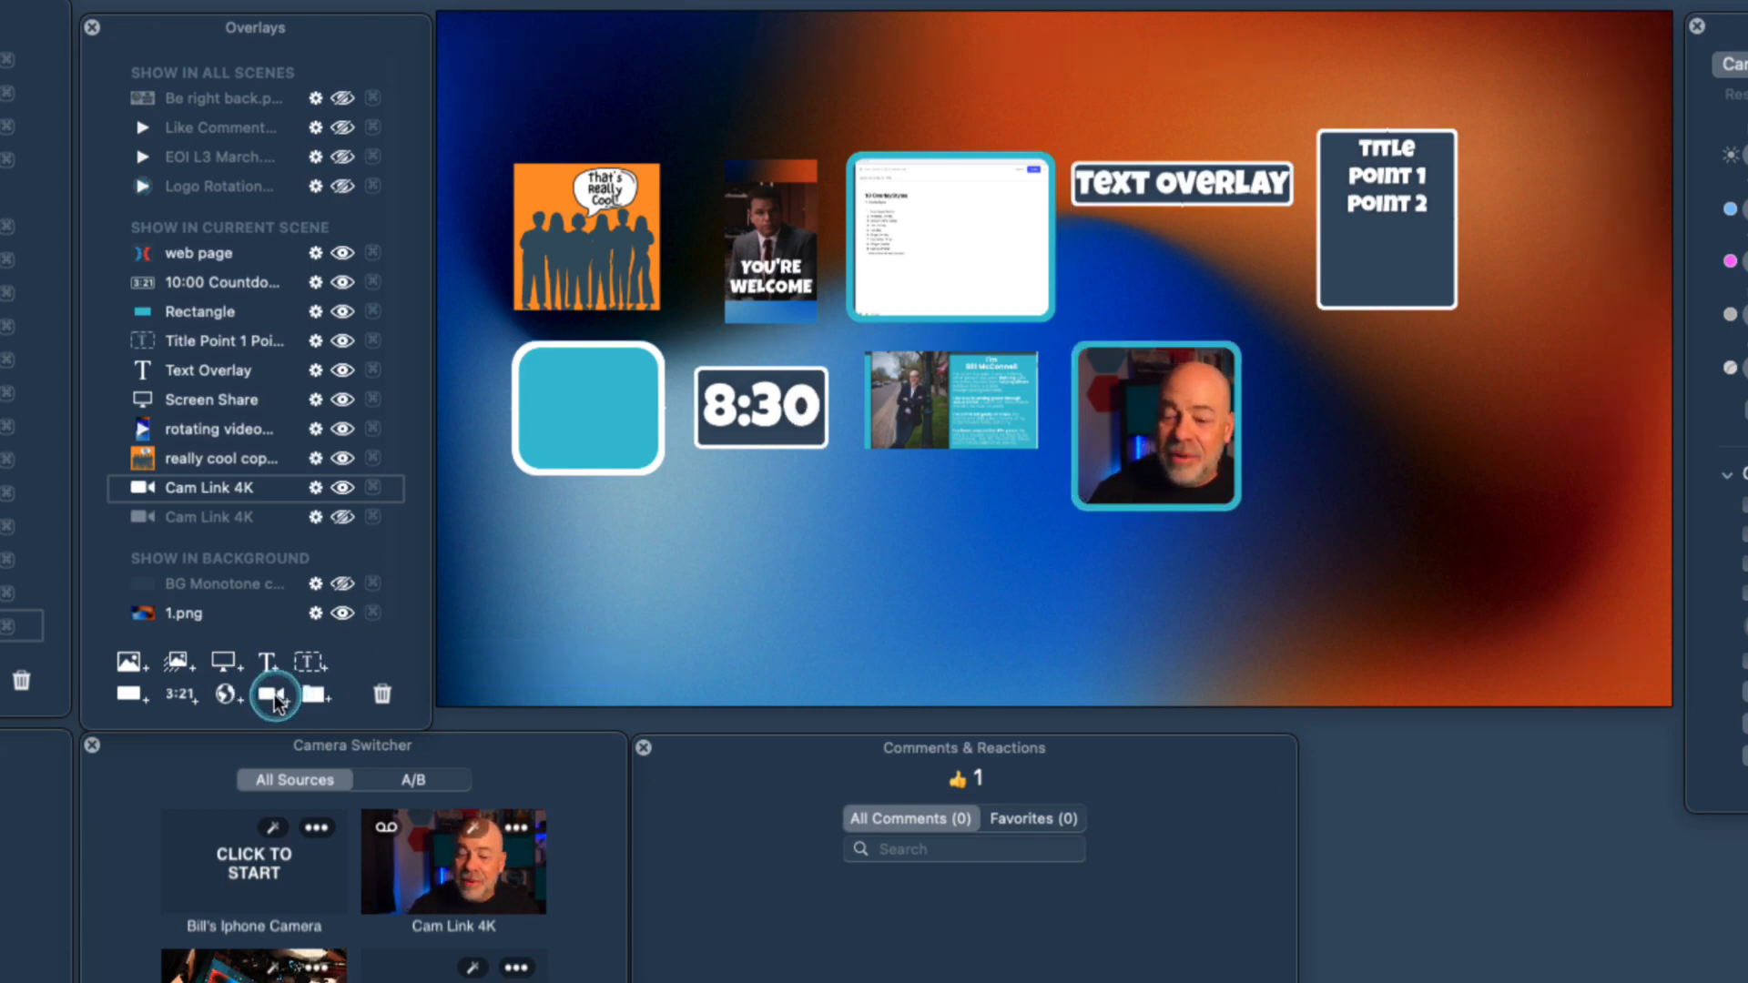
Add another camera overlay to the right of the existing one with Elgato Facecam as its video source, and hide it.
{"action": "left_click", "coordinate": [271, 695]}
{"action": "mouse_move", "coordinate": [832, 473]}
{"action": "left_mouse_down"}
{"action": "mouse_move", "coordinate": [997, 566]}
{"action": "mouse_move", "coordinate": [1345, 499]}
{"action": "left_mouse_up"}
{"action": "left_click", "coordinate": [1271, 498]}
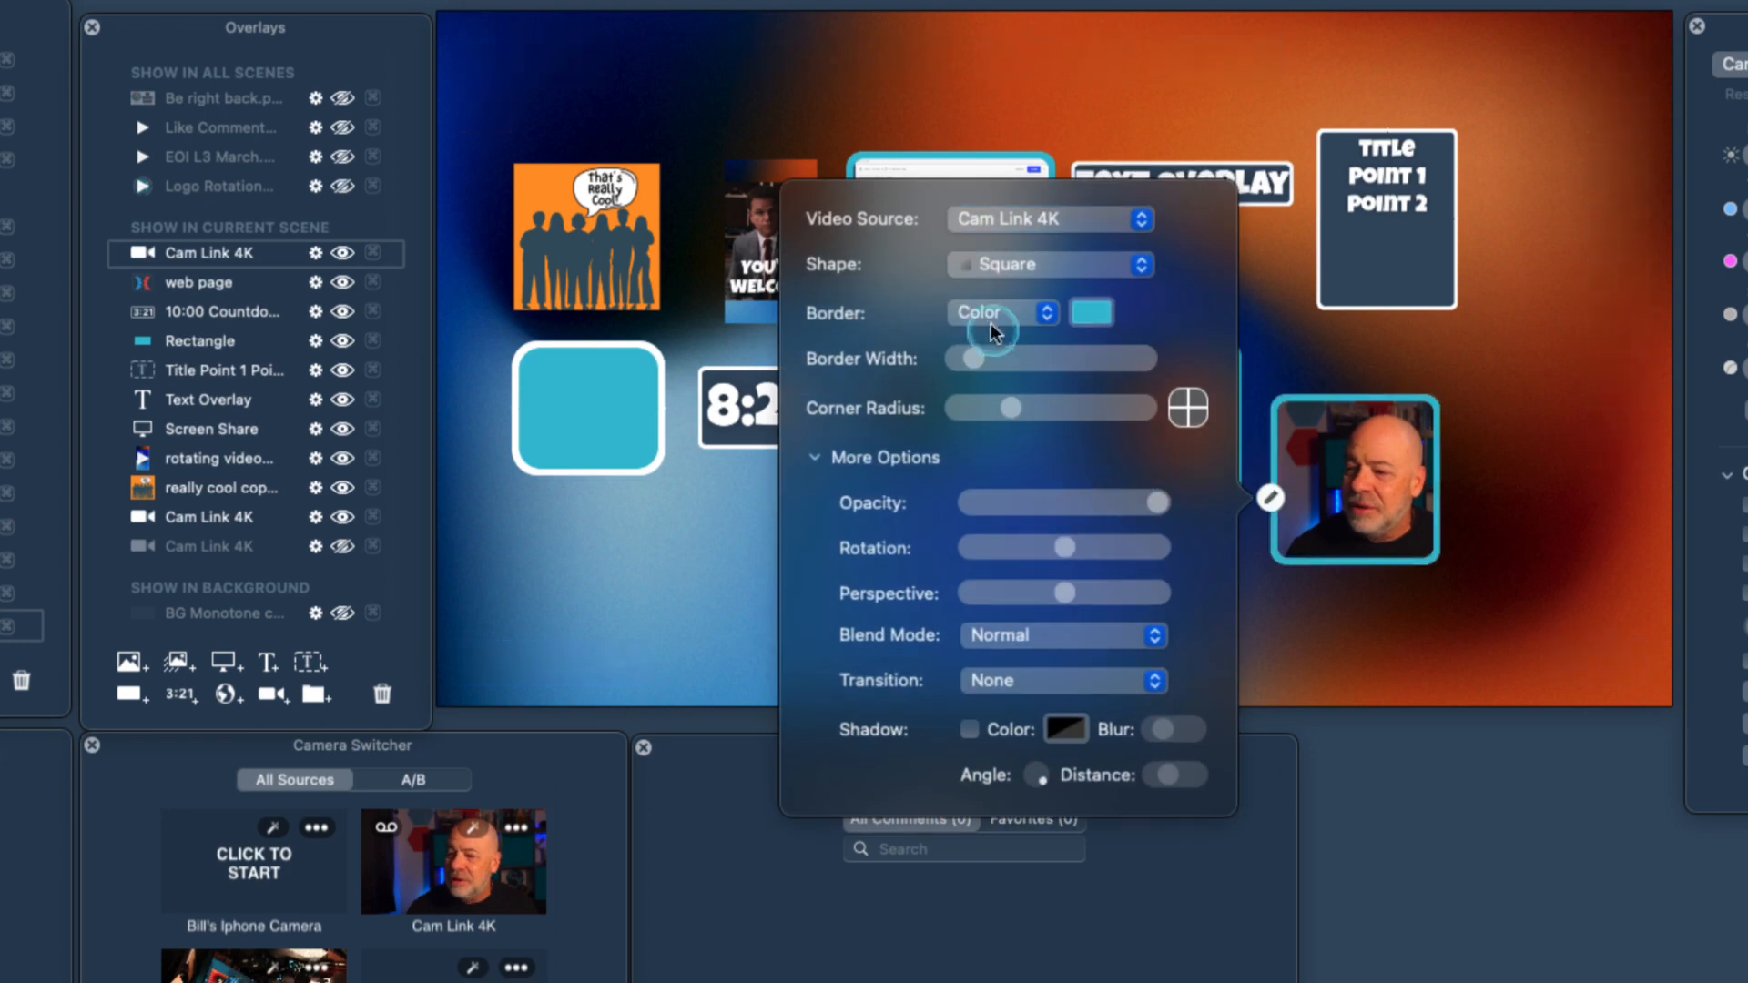
{"action": "left_click", "coordinate": [1066, 237]}
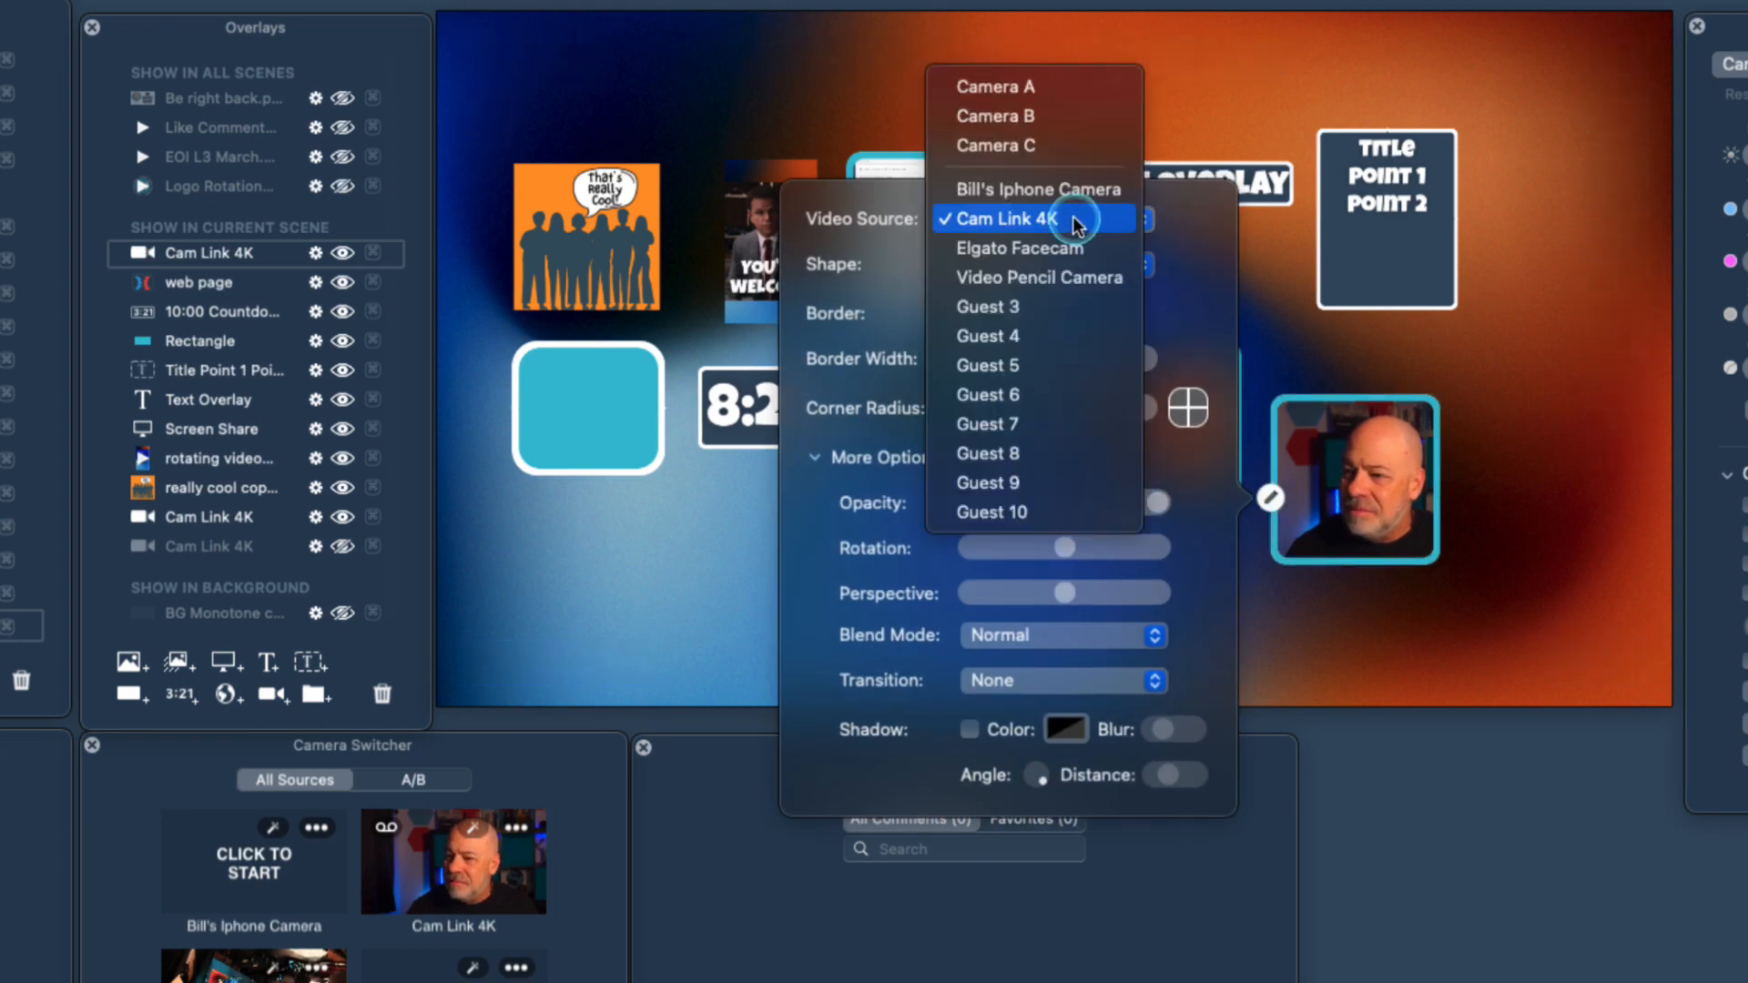
{"action": "left_click", "coordinate": [1065, 248]}
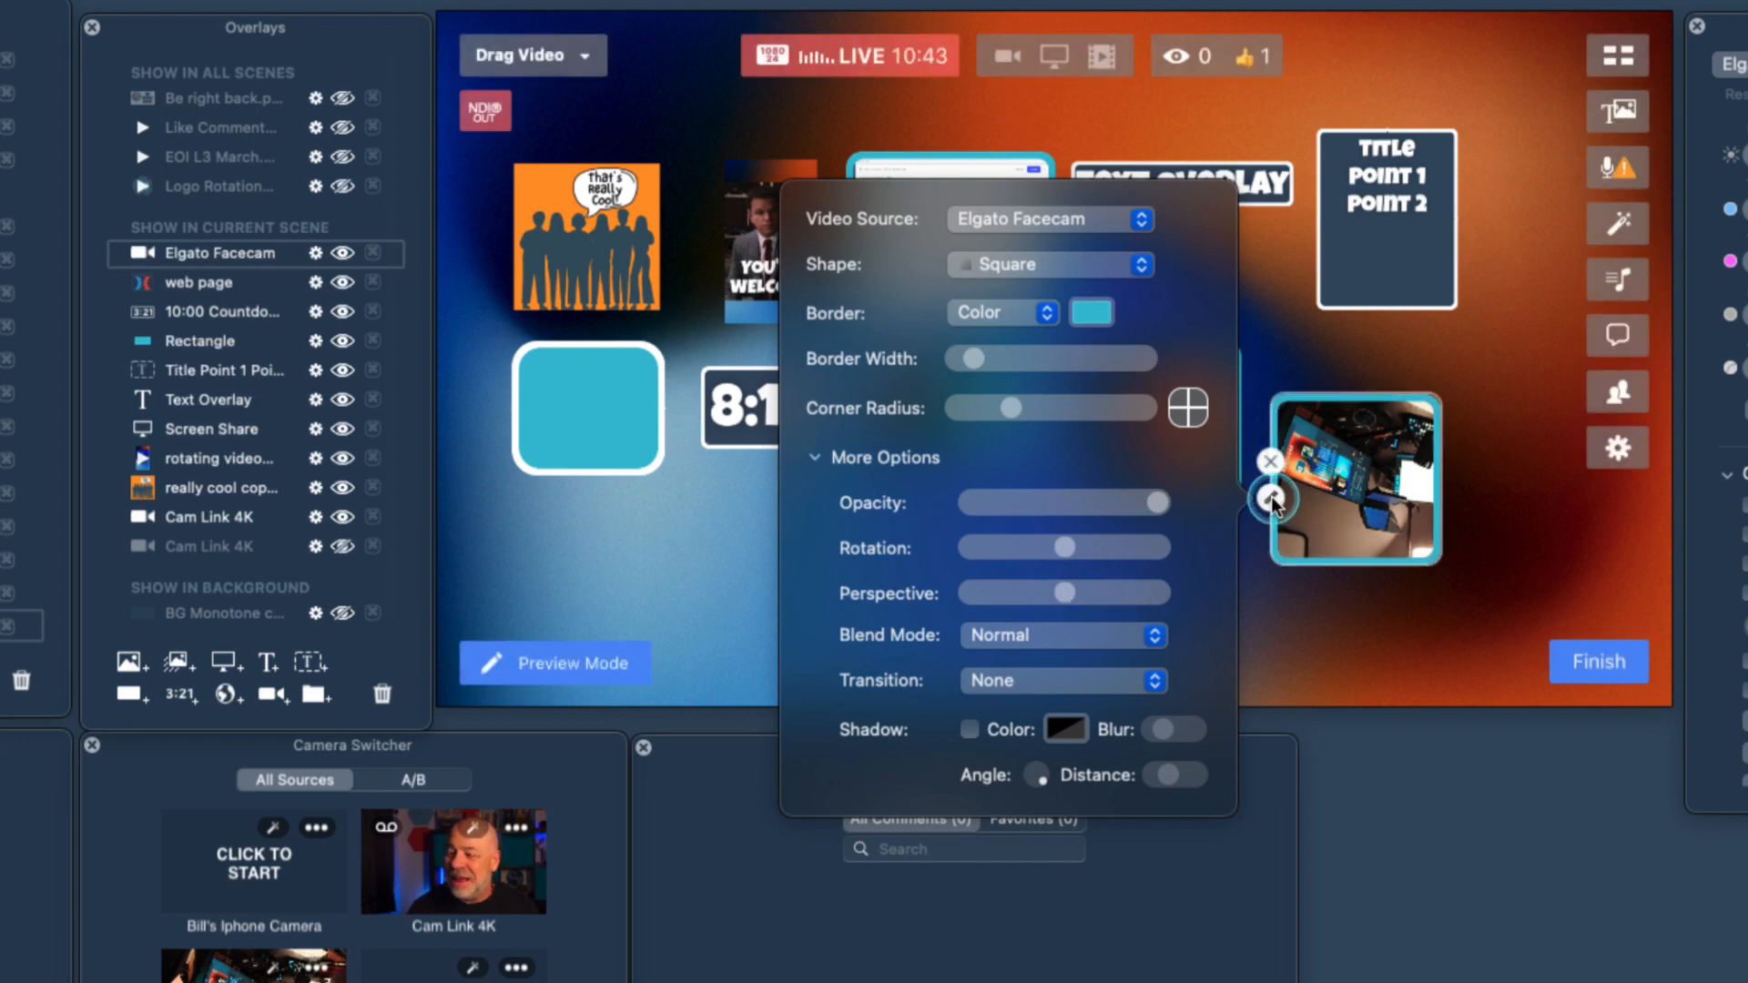
{"action": "left_click", "coordinate": [1271, 463]}
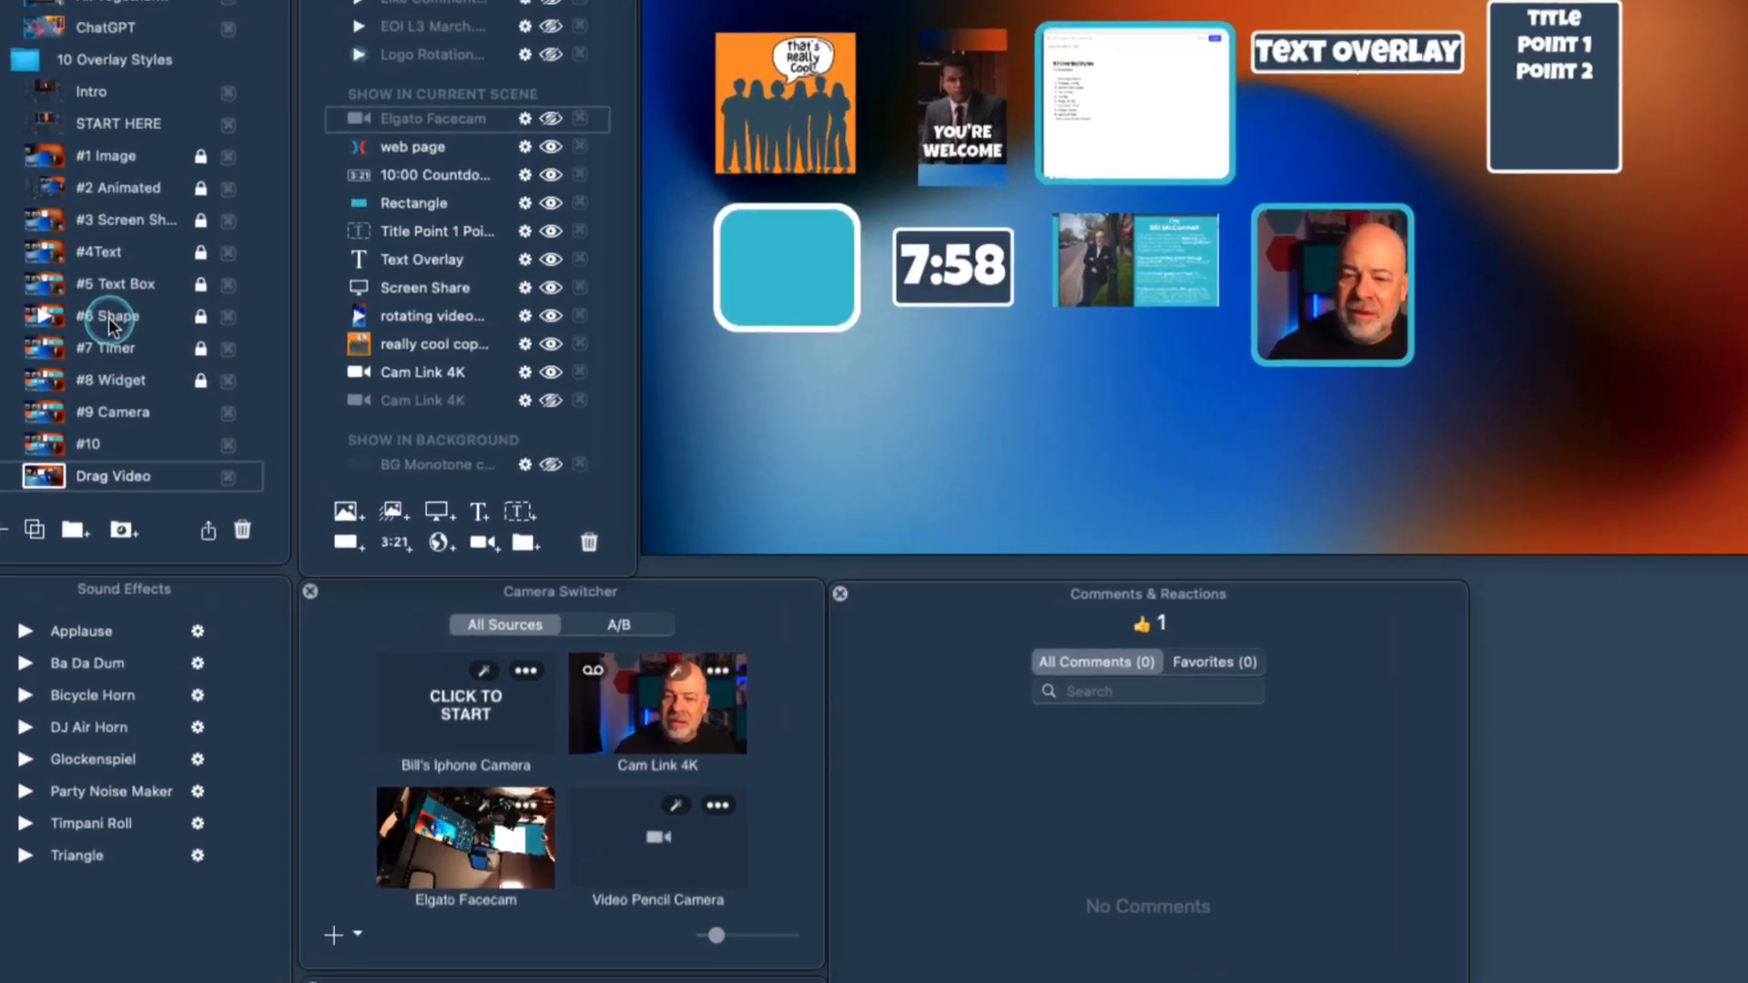
Switch to the #10 scene and toggle the visibility of the Group A overlay folder, leaving the group hidden.
{"action": "left_click", "coordinate": [43, 448]}
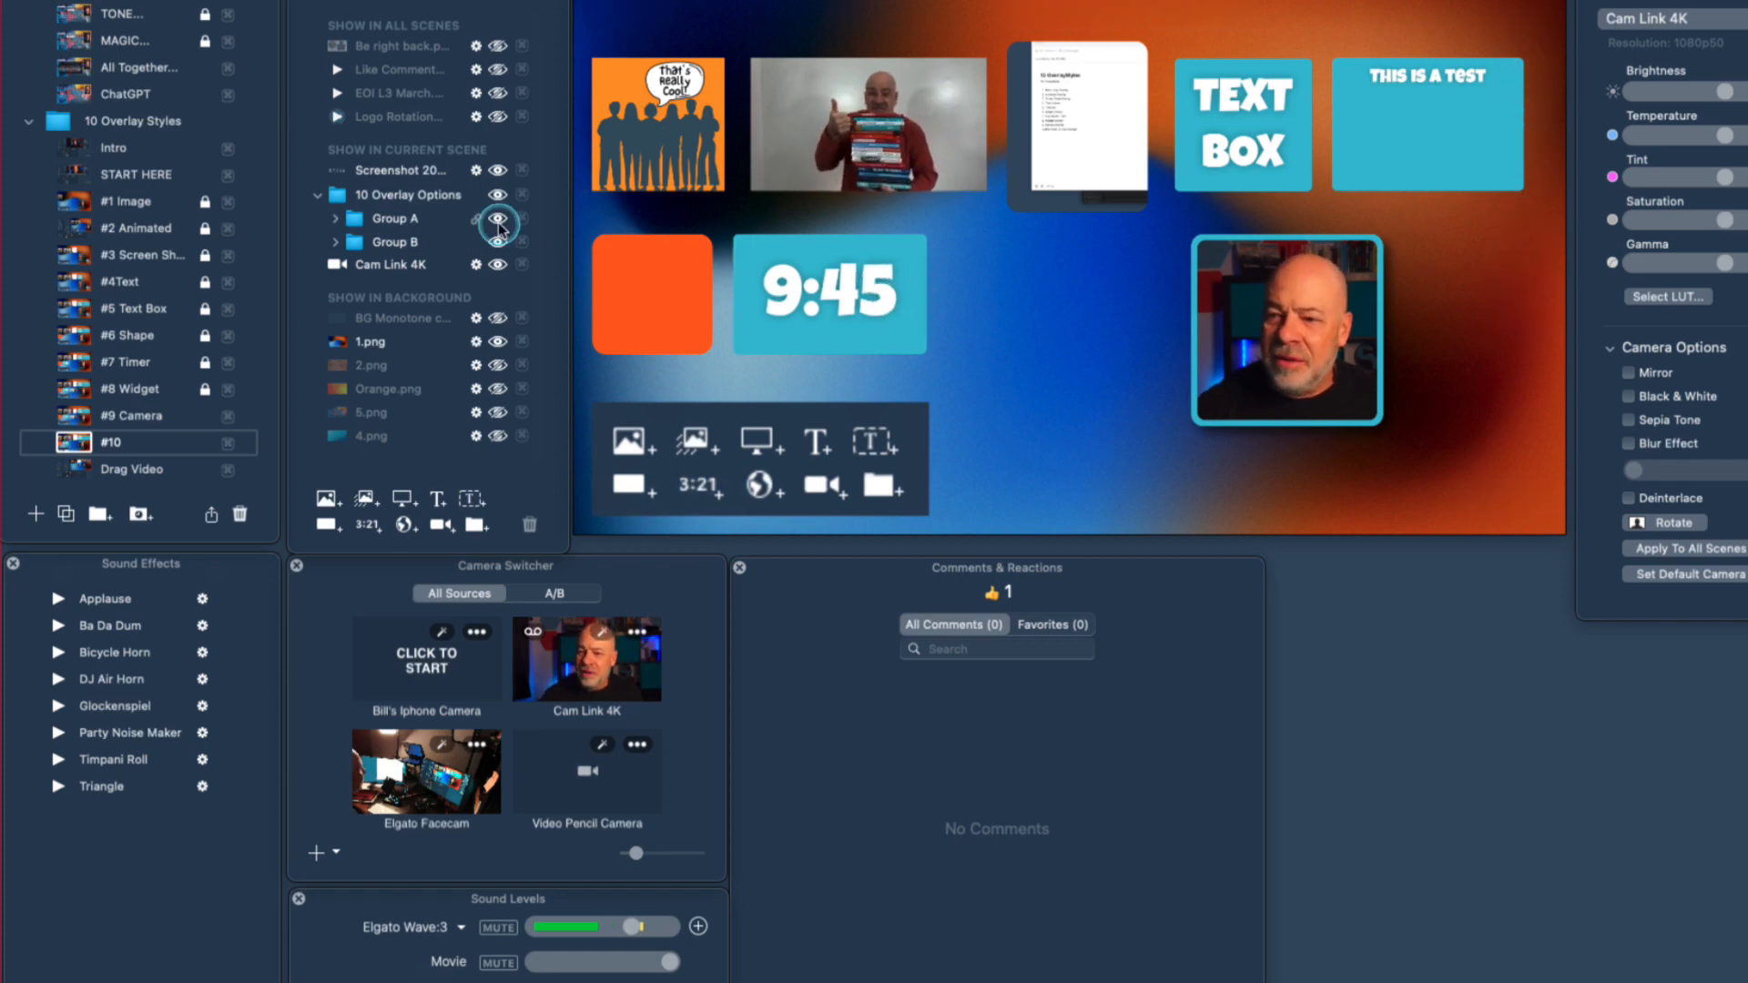
{"action": "left_click", "coordinate": [497, 220]}
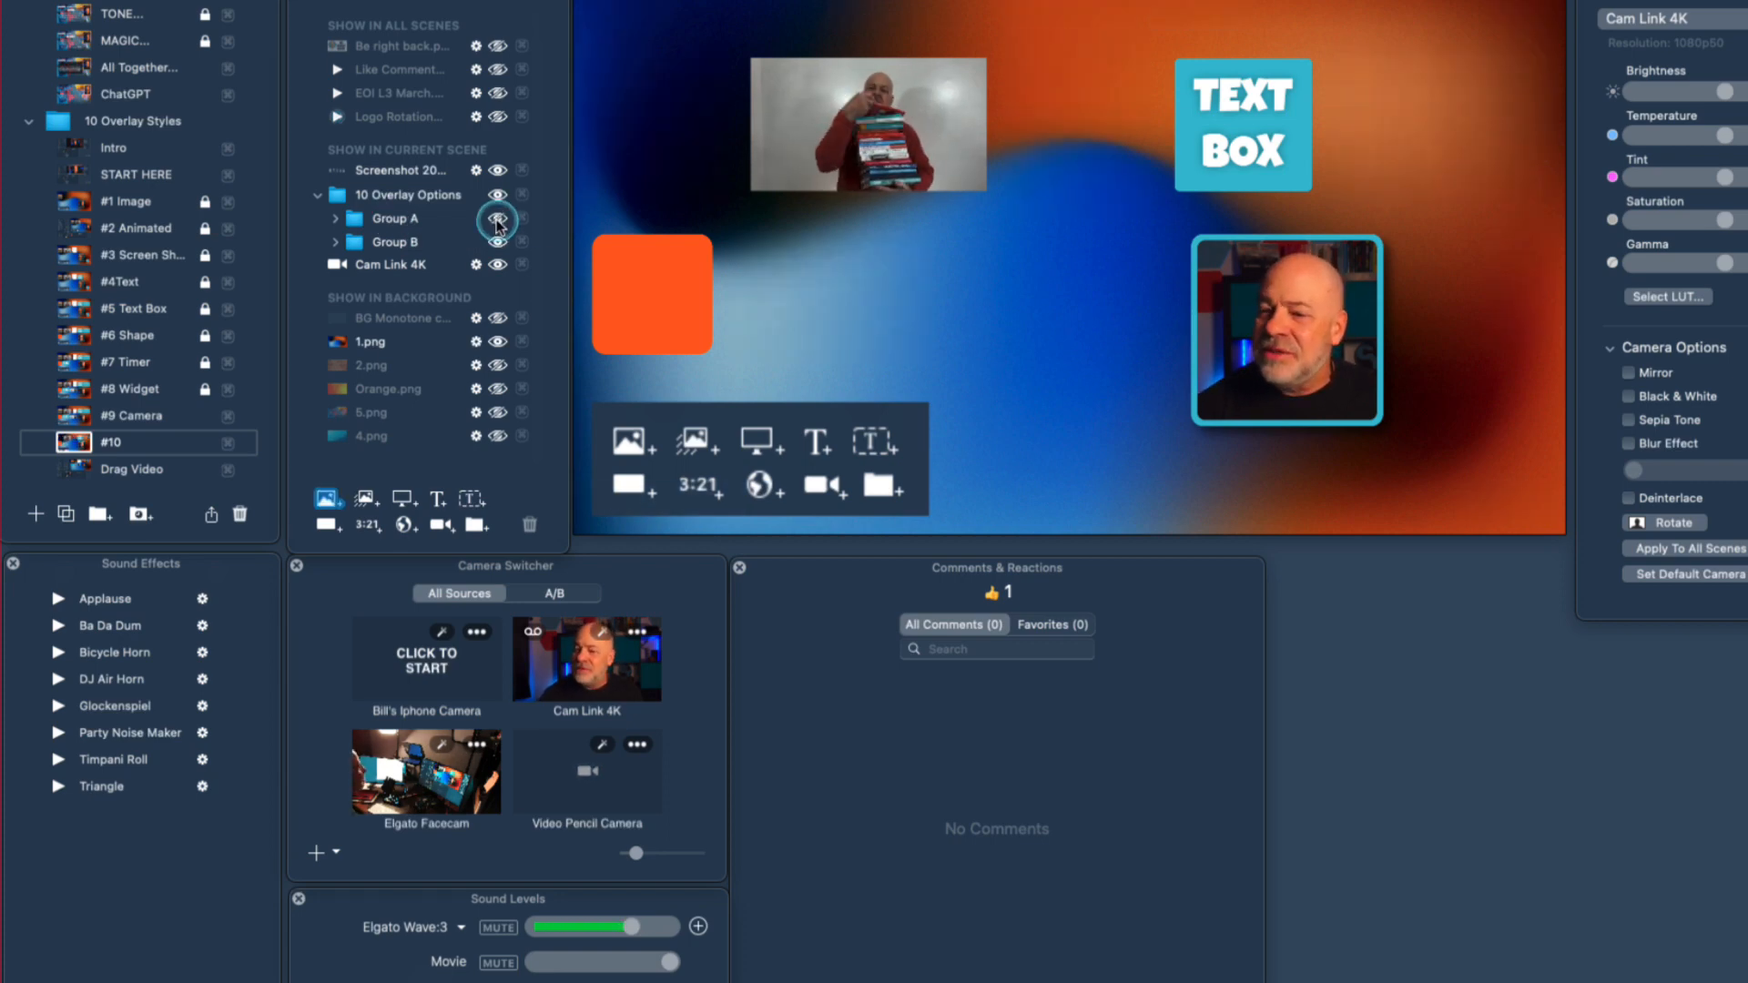
{"action": "left_click", "coordinate": [497, 220]}
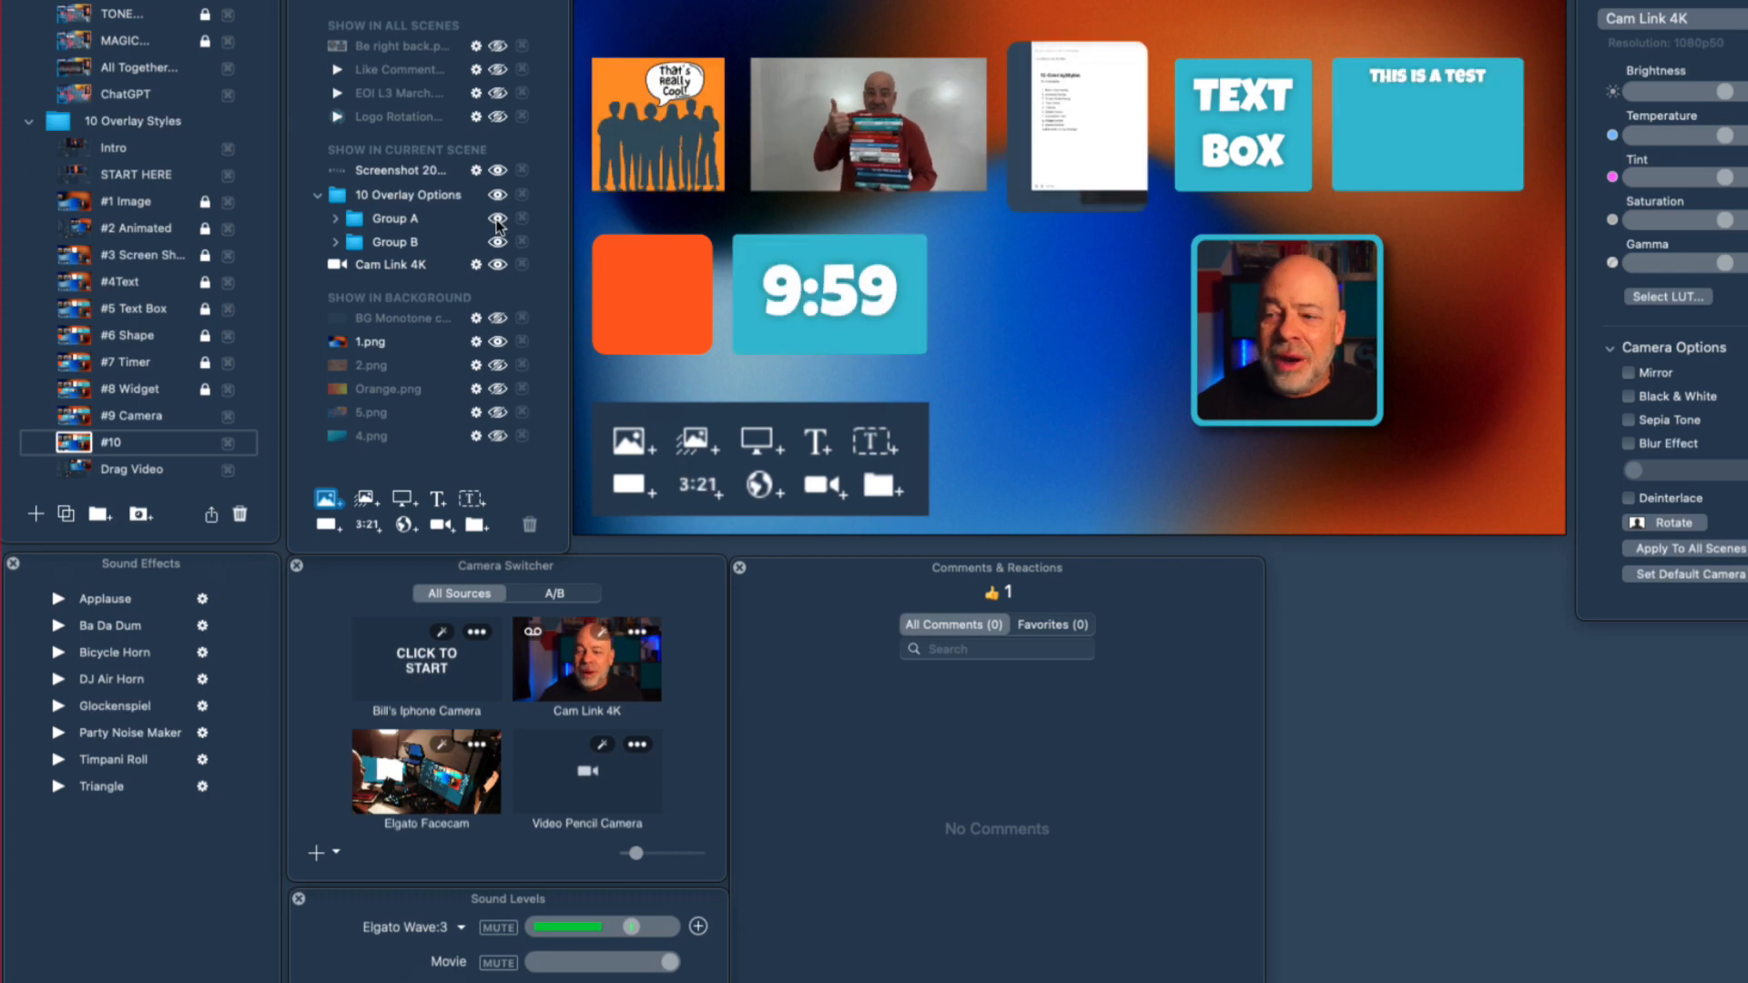
{"action": "left_click", "coordinate": [497, 220]}
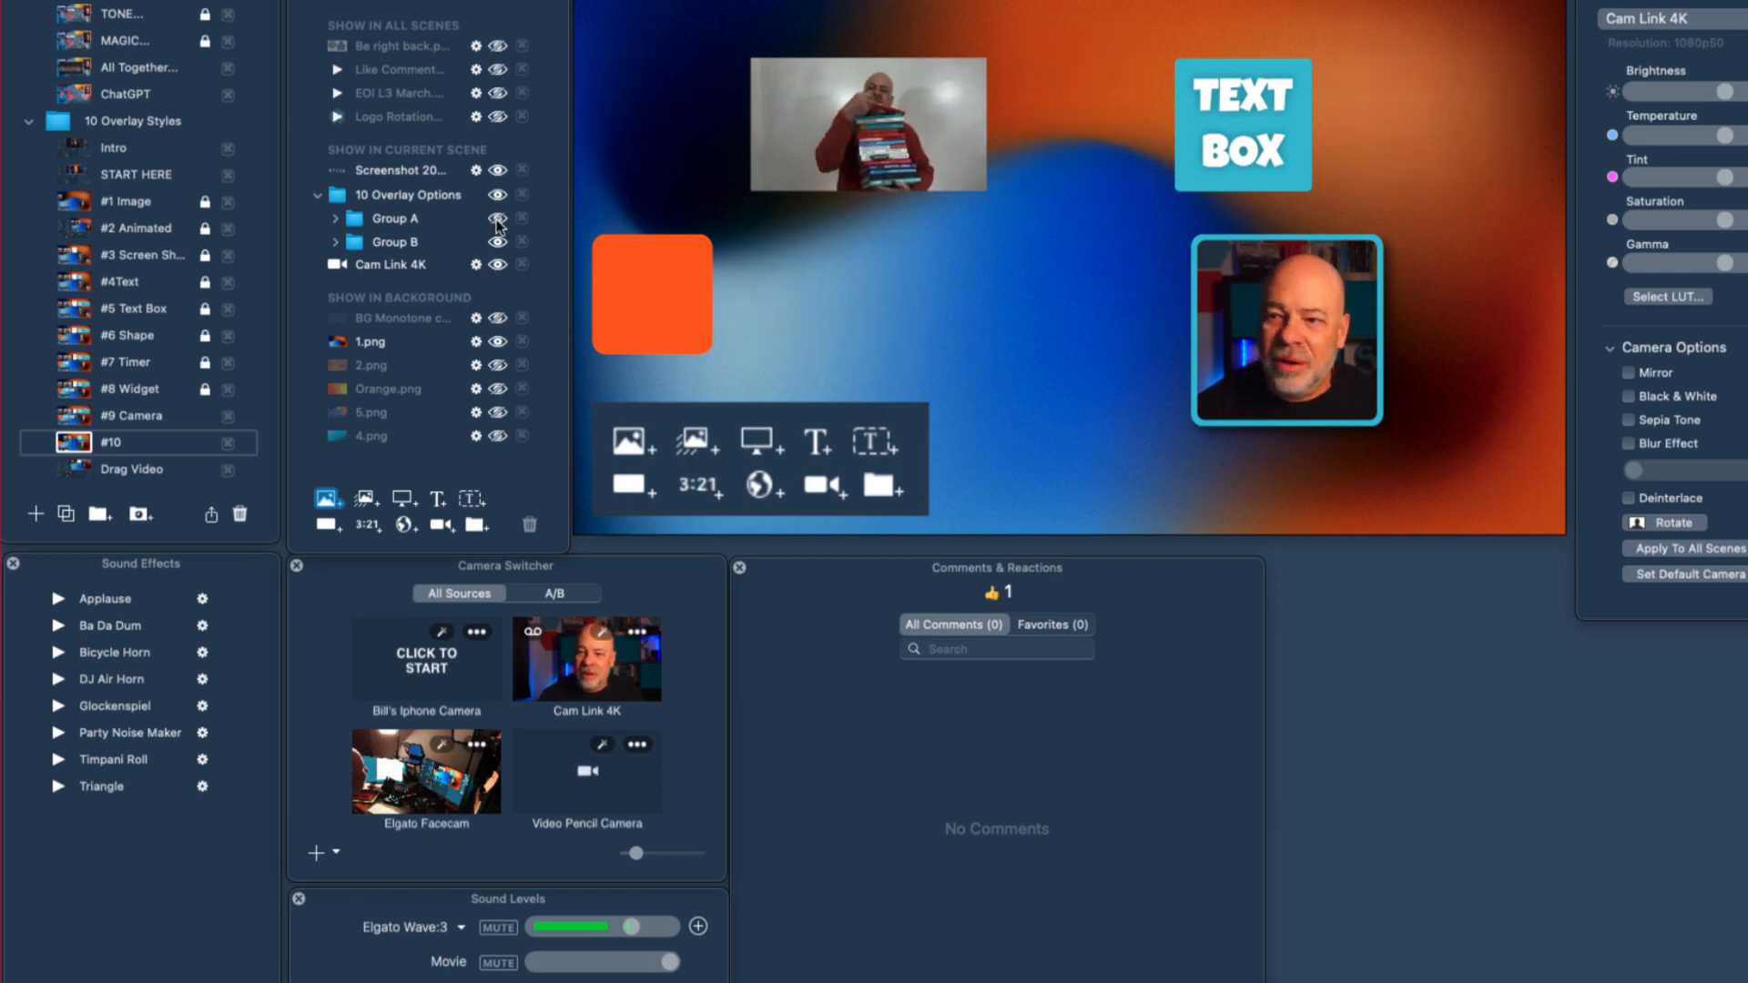
Show the Group A overlay folder in the #10 scene again, and toggle the Group B folder's visibility off and back on.
{"action": "left_click", "coordinate": [497, 220]}
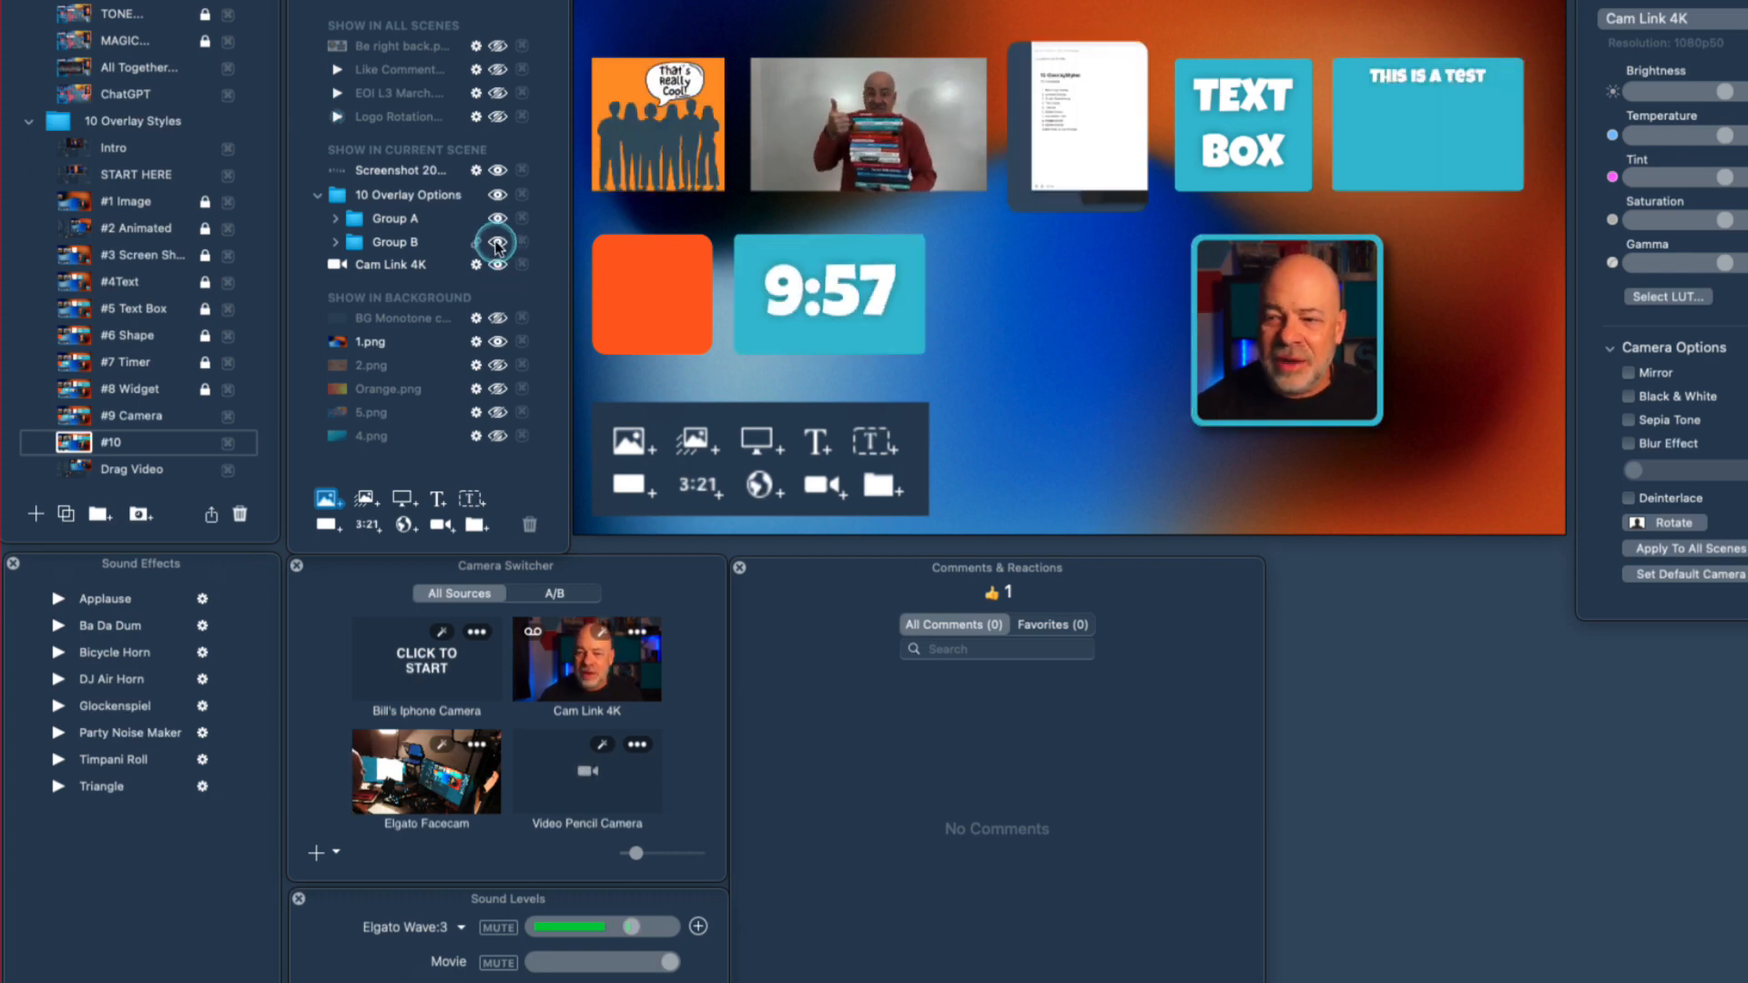
{"action": "left_click", "coordinate": [497, 242]}
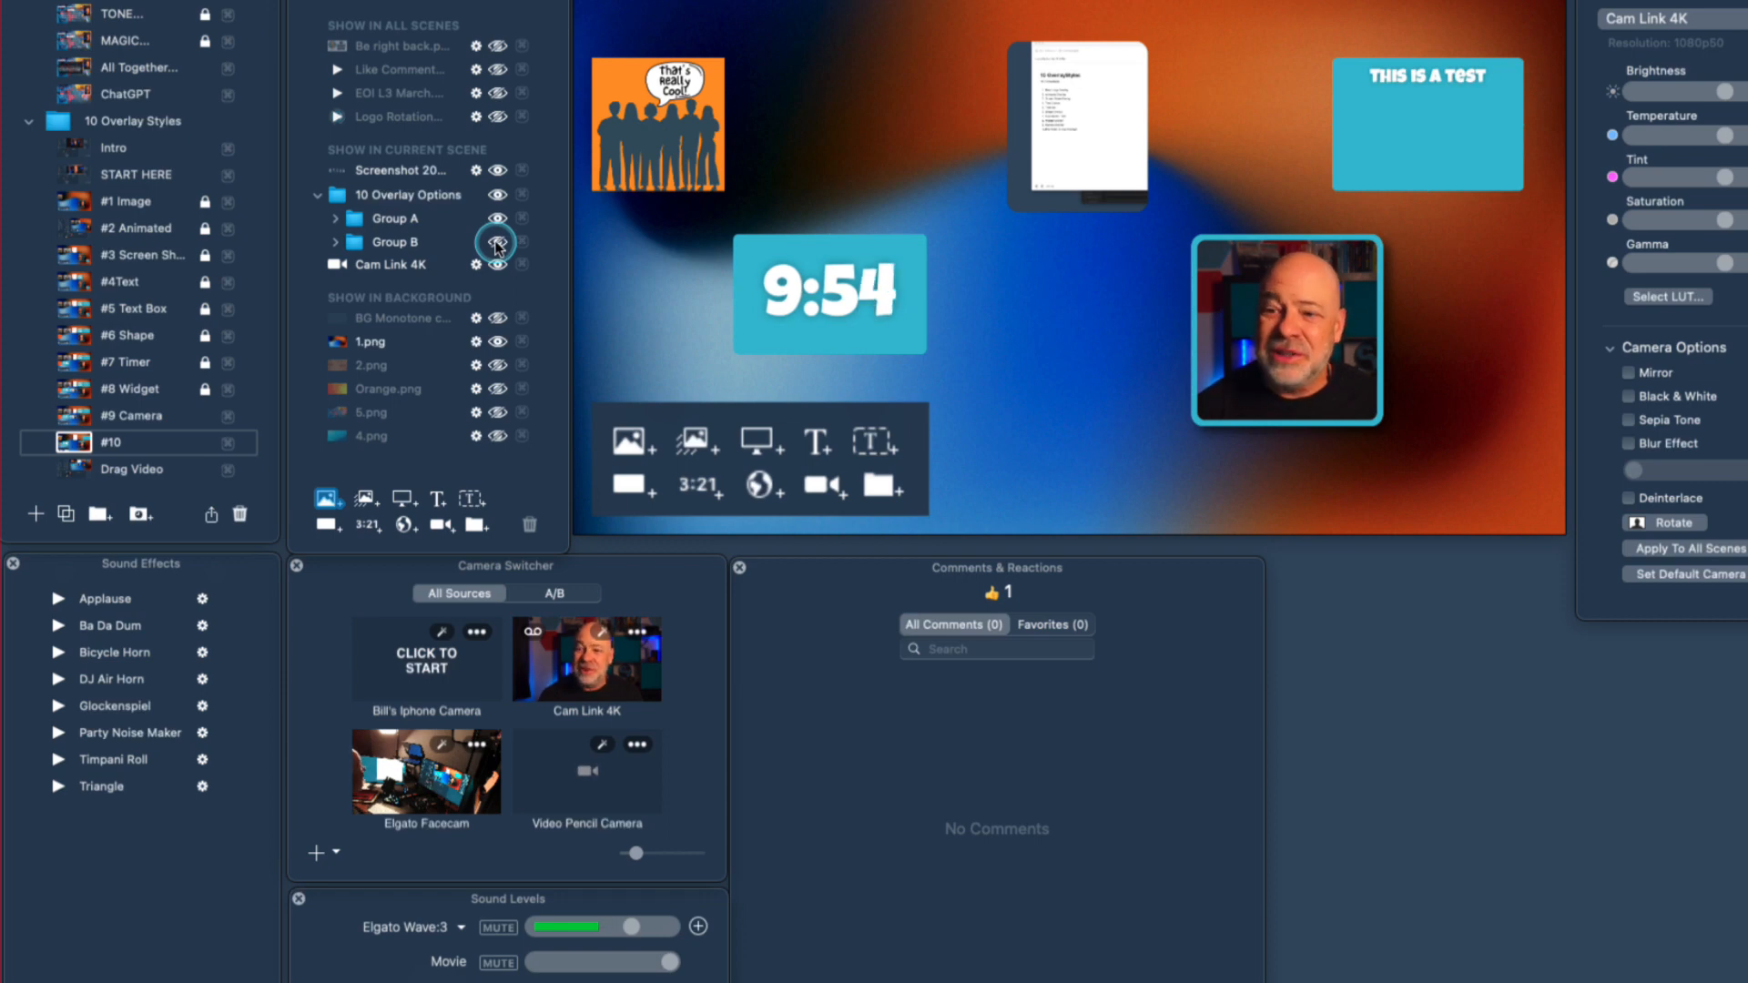
{"action": "left_click", "coordinate": [497, 242]}
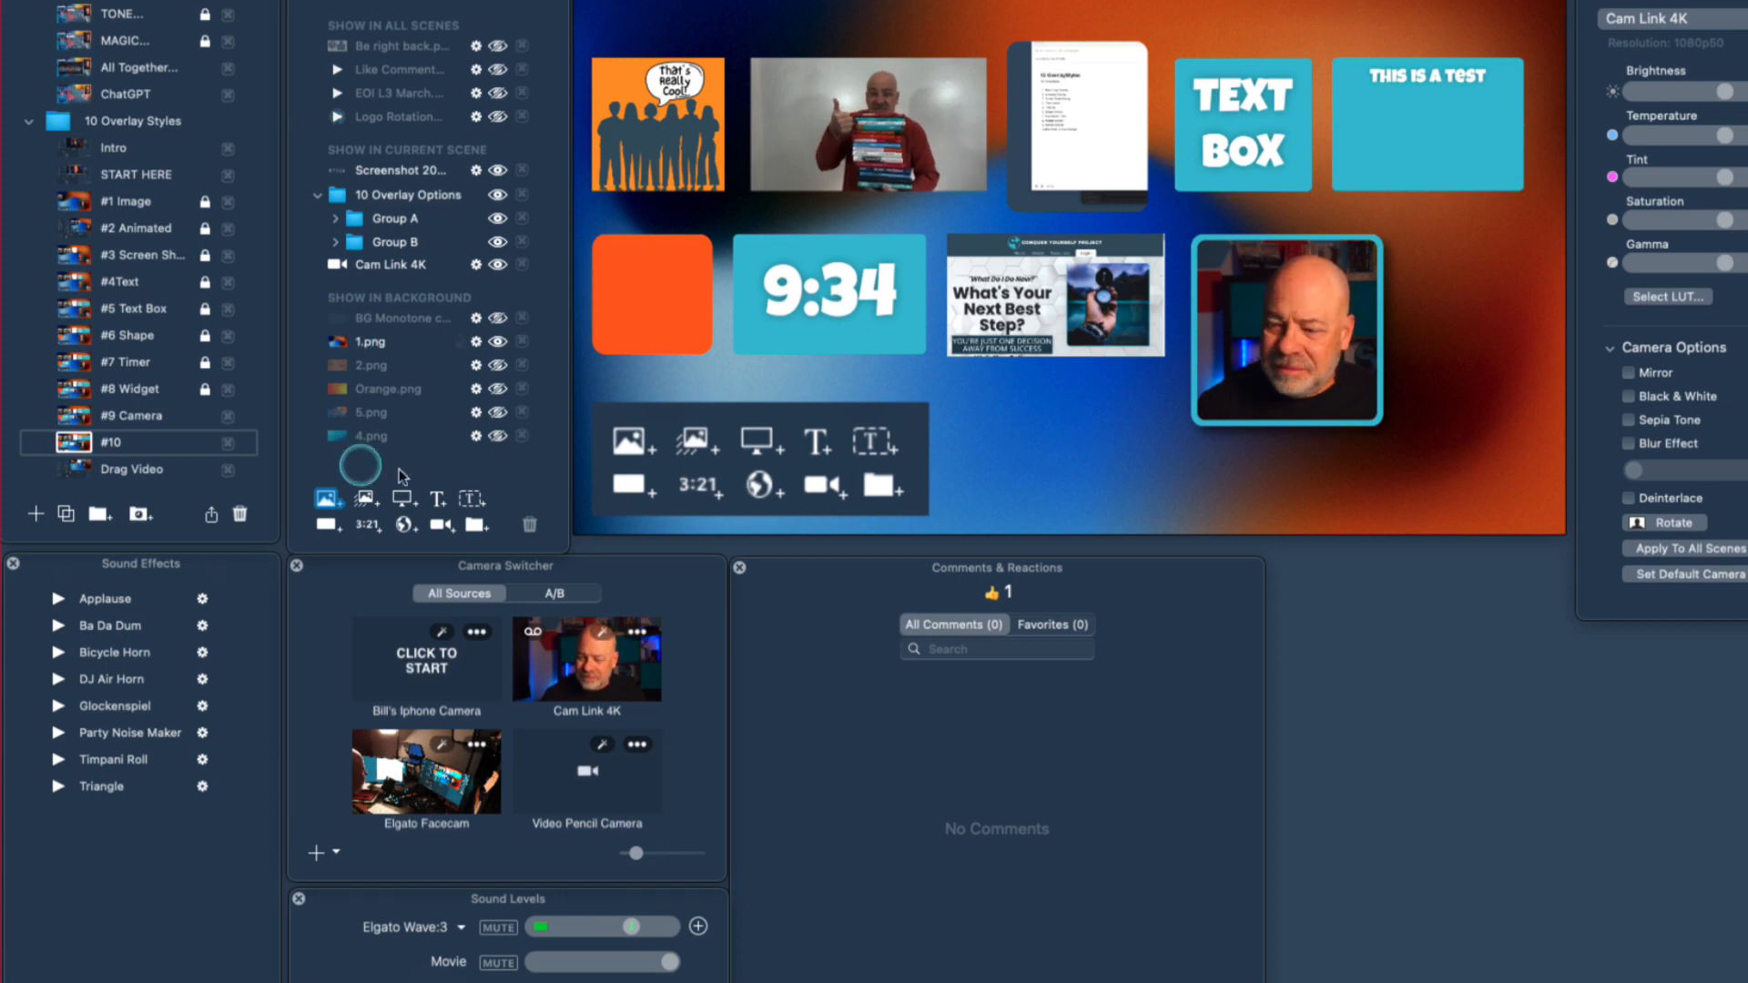
Switch from the #10 scene to the Ask Me Anything scene.
{"action": "scroll", "coordinate": [136, 364], "scroll_direction": "down", "scroll_amount": 1}
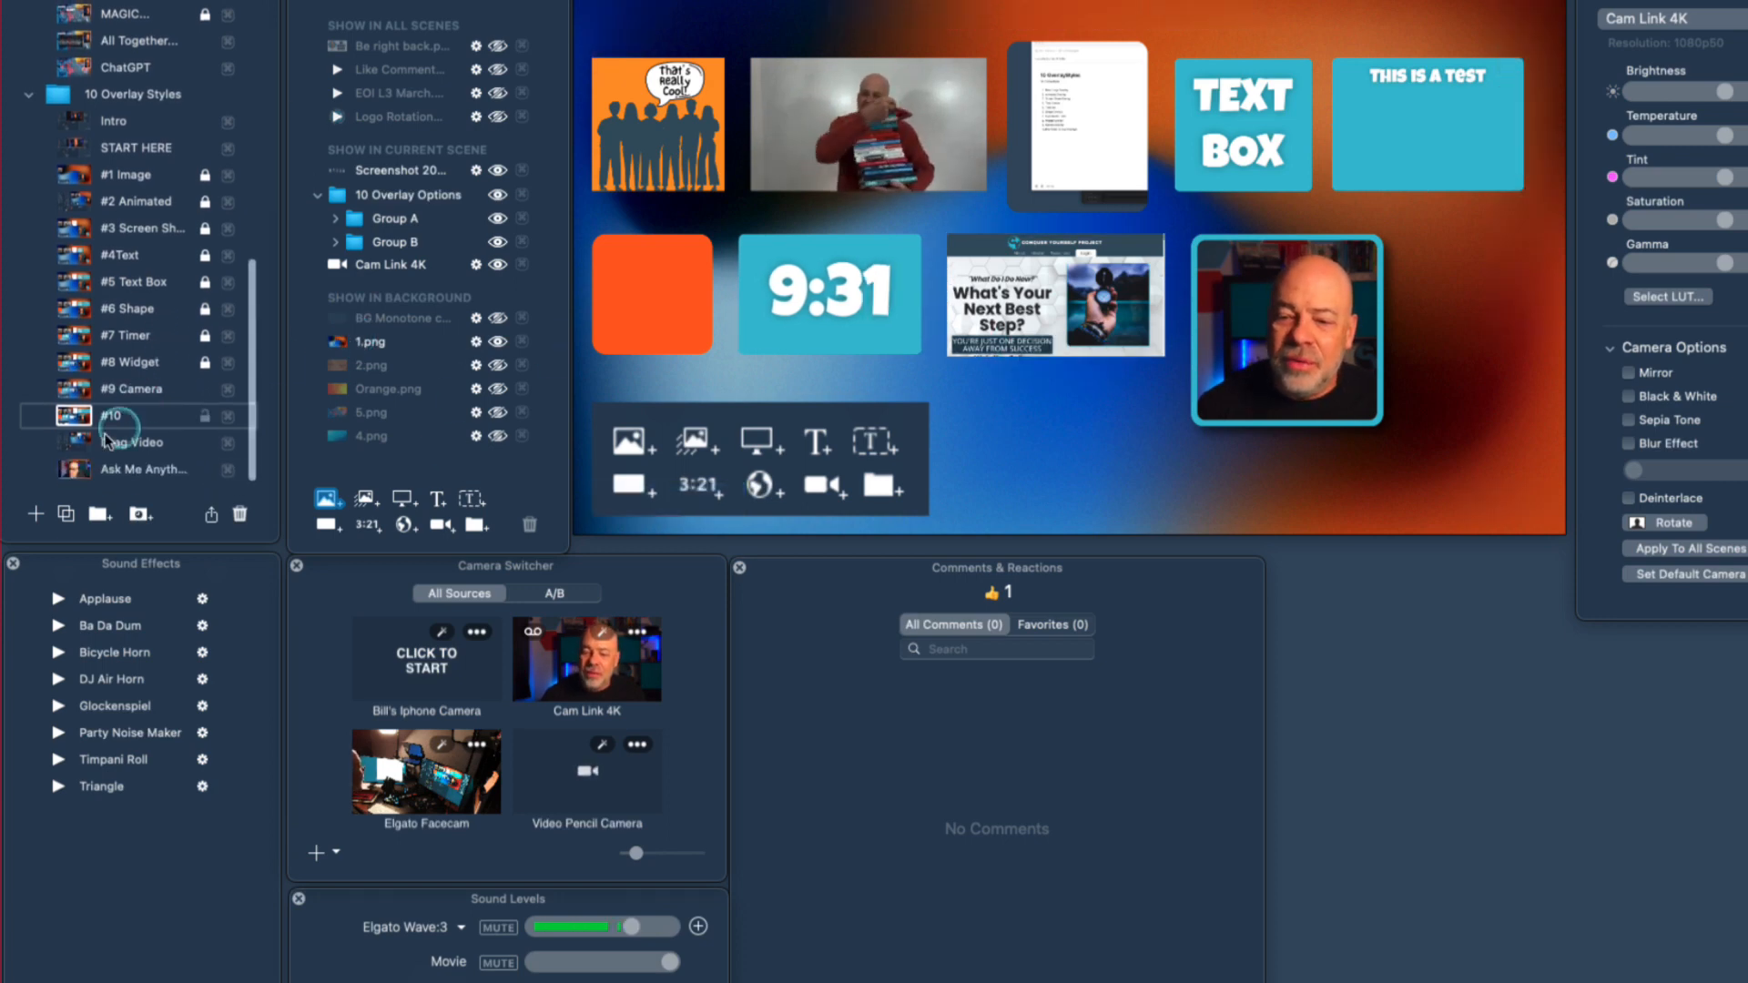
{"action": "left_click", "coordinate": [73, 469]}
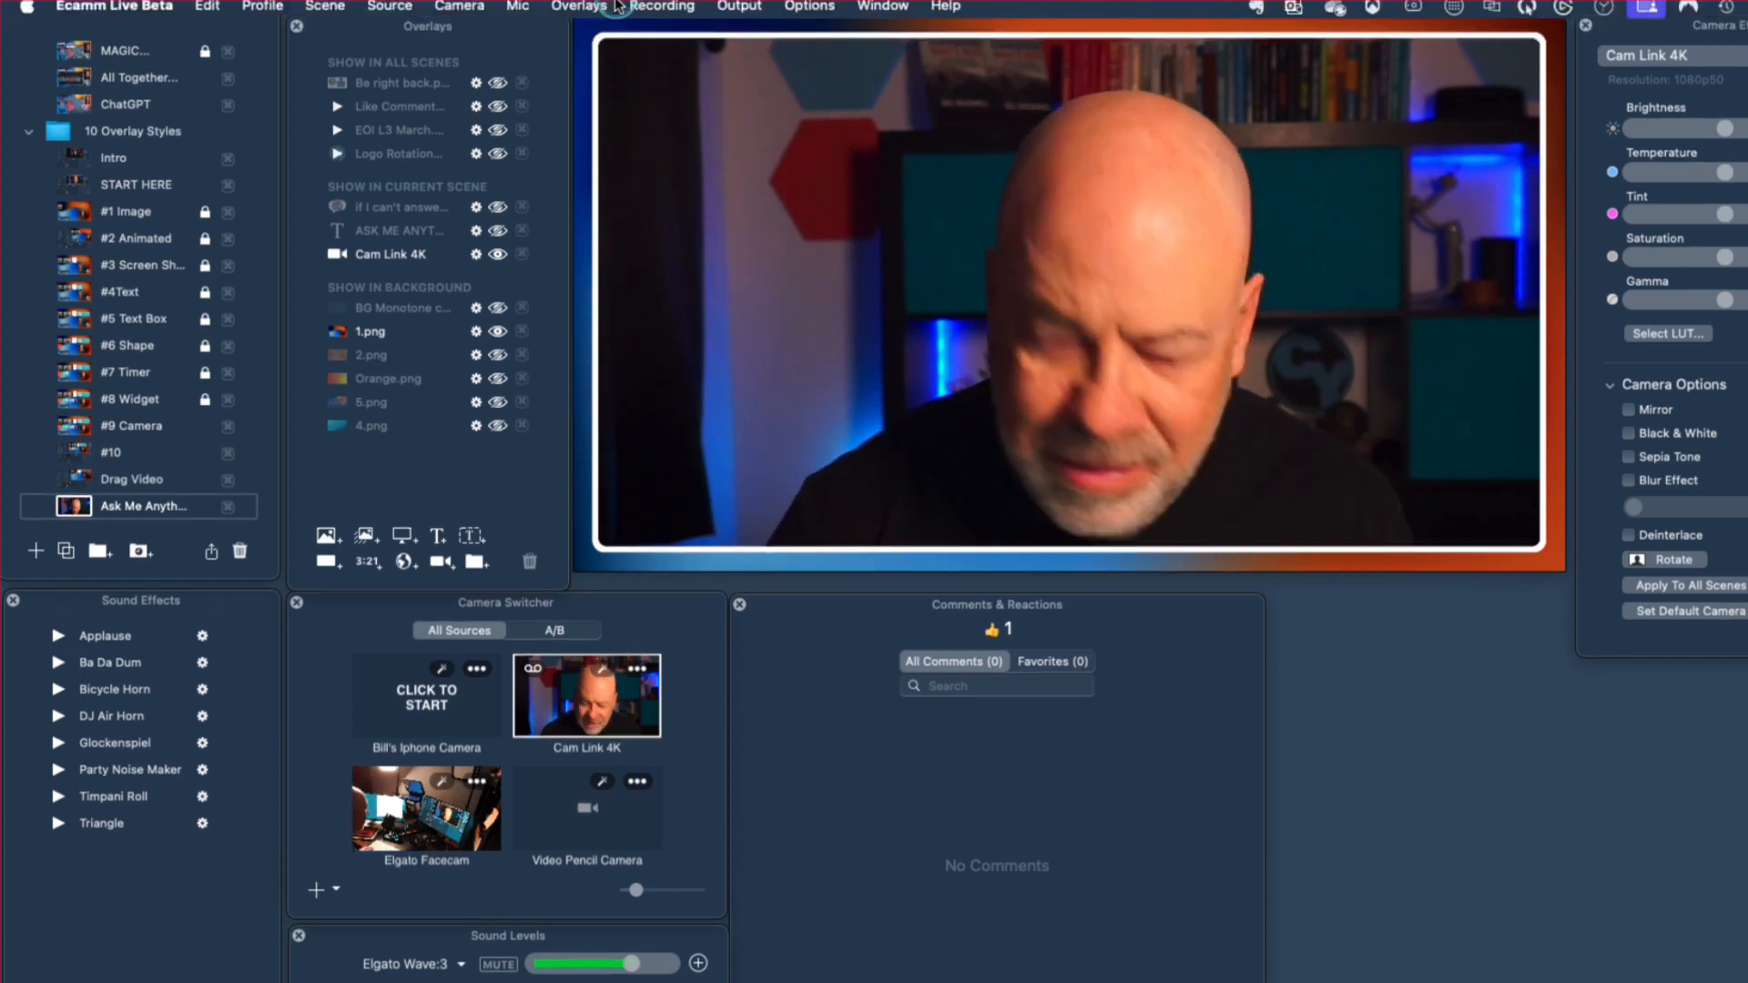
{"action": "left_click", "coordinate": [902, 60]}
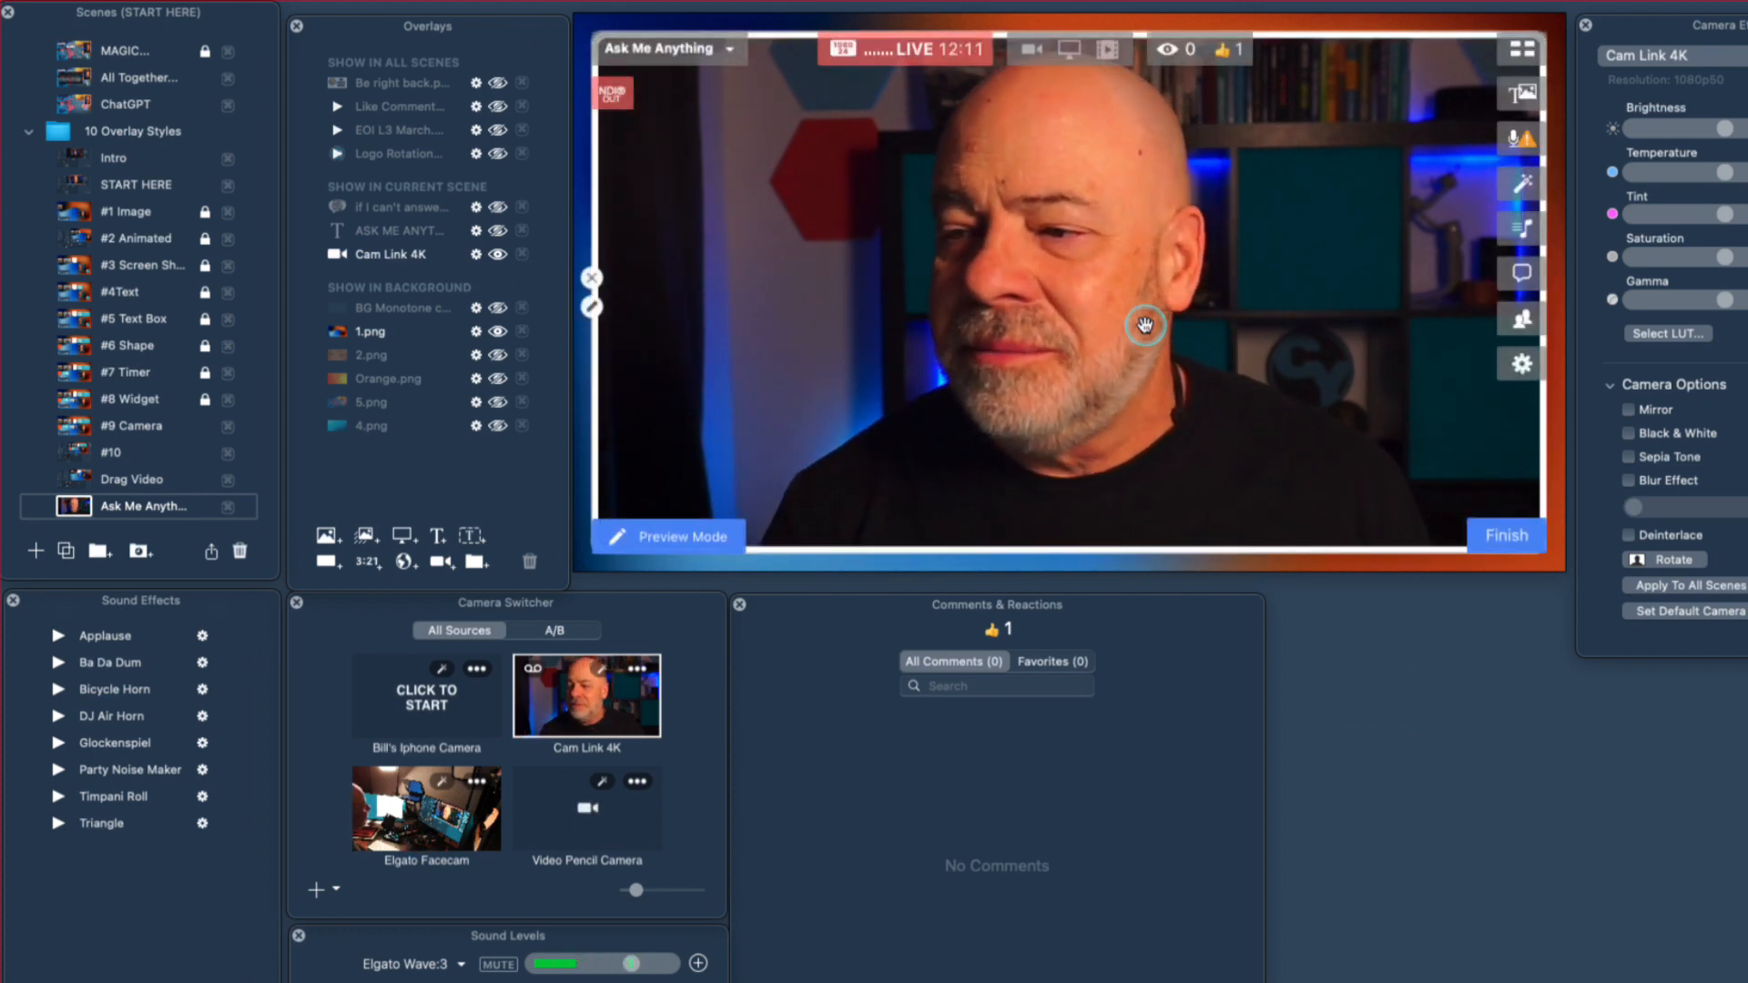
Switch to the Intro scene of the 10 Overlay Styles folder and return to the Ask Me Anything scene.
{"action": "left_click", "coordinate": [79, 160]}
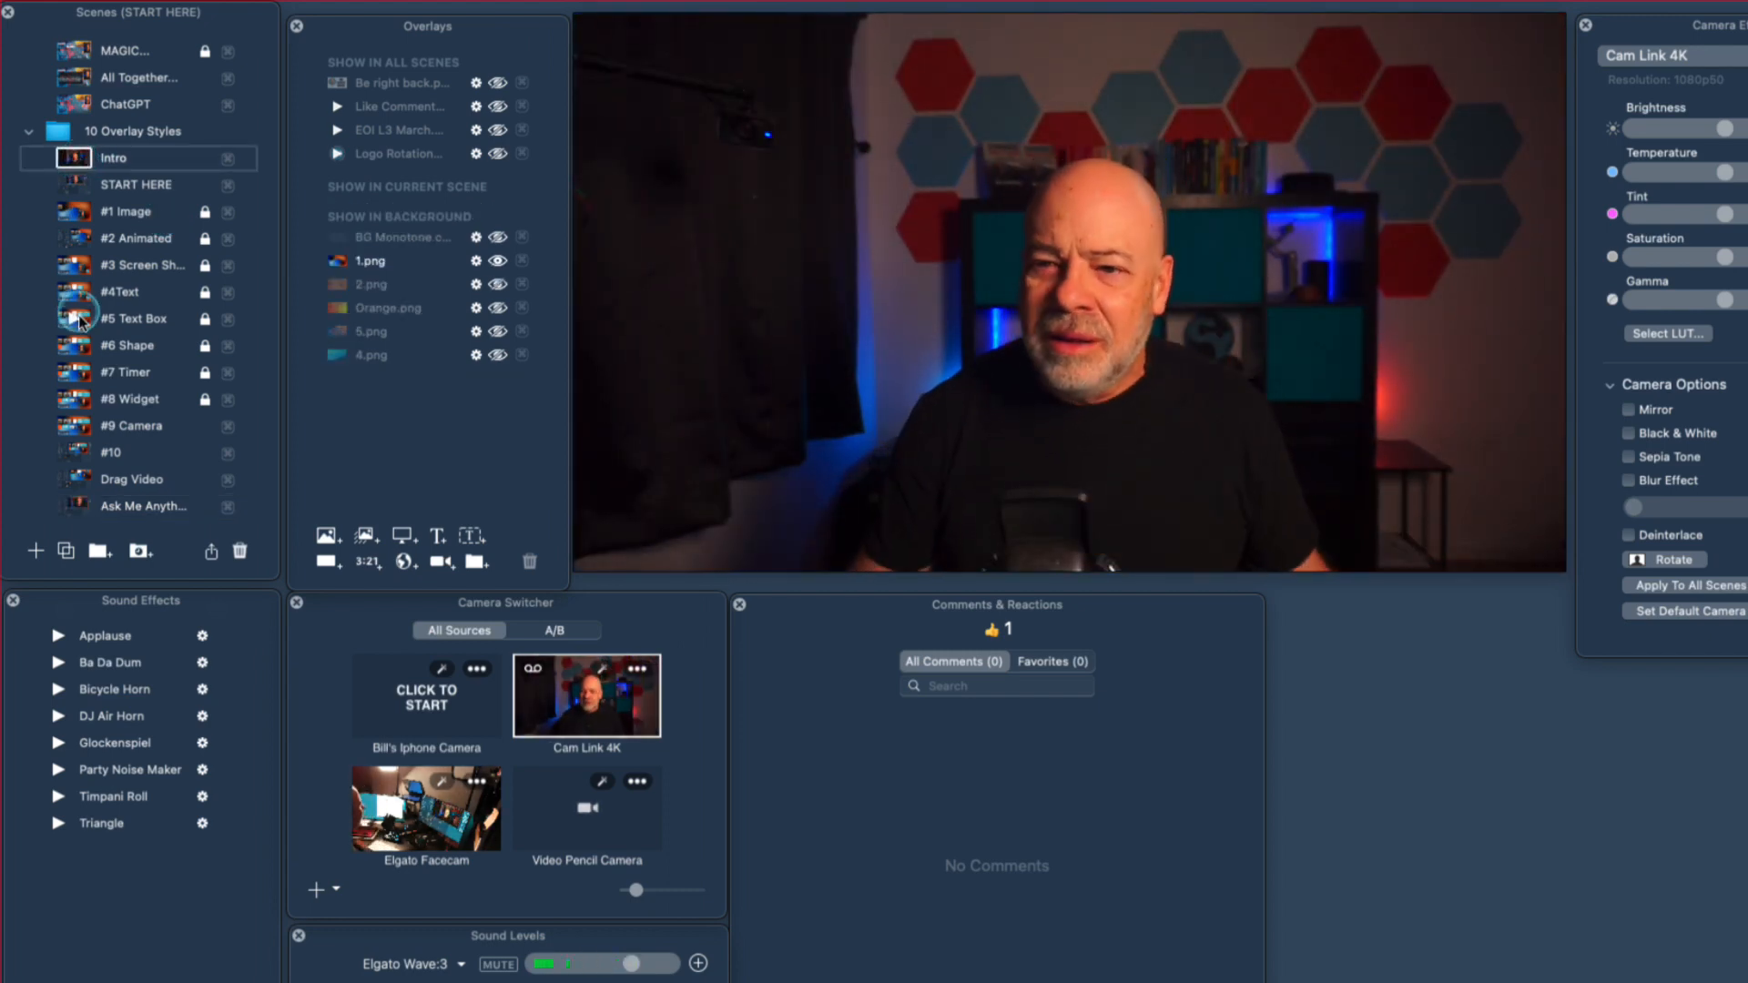
{"action": "left_click", "coordinate": [82, 499]}
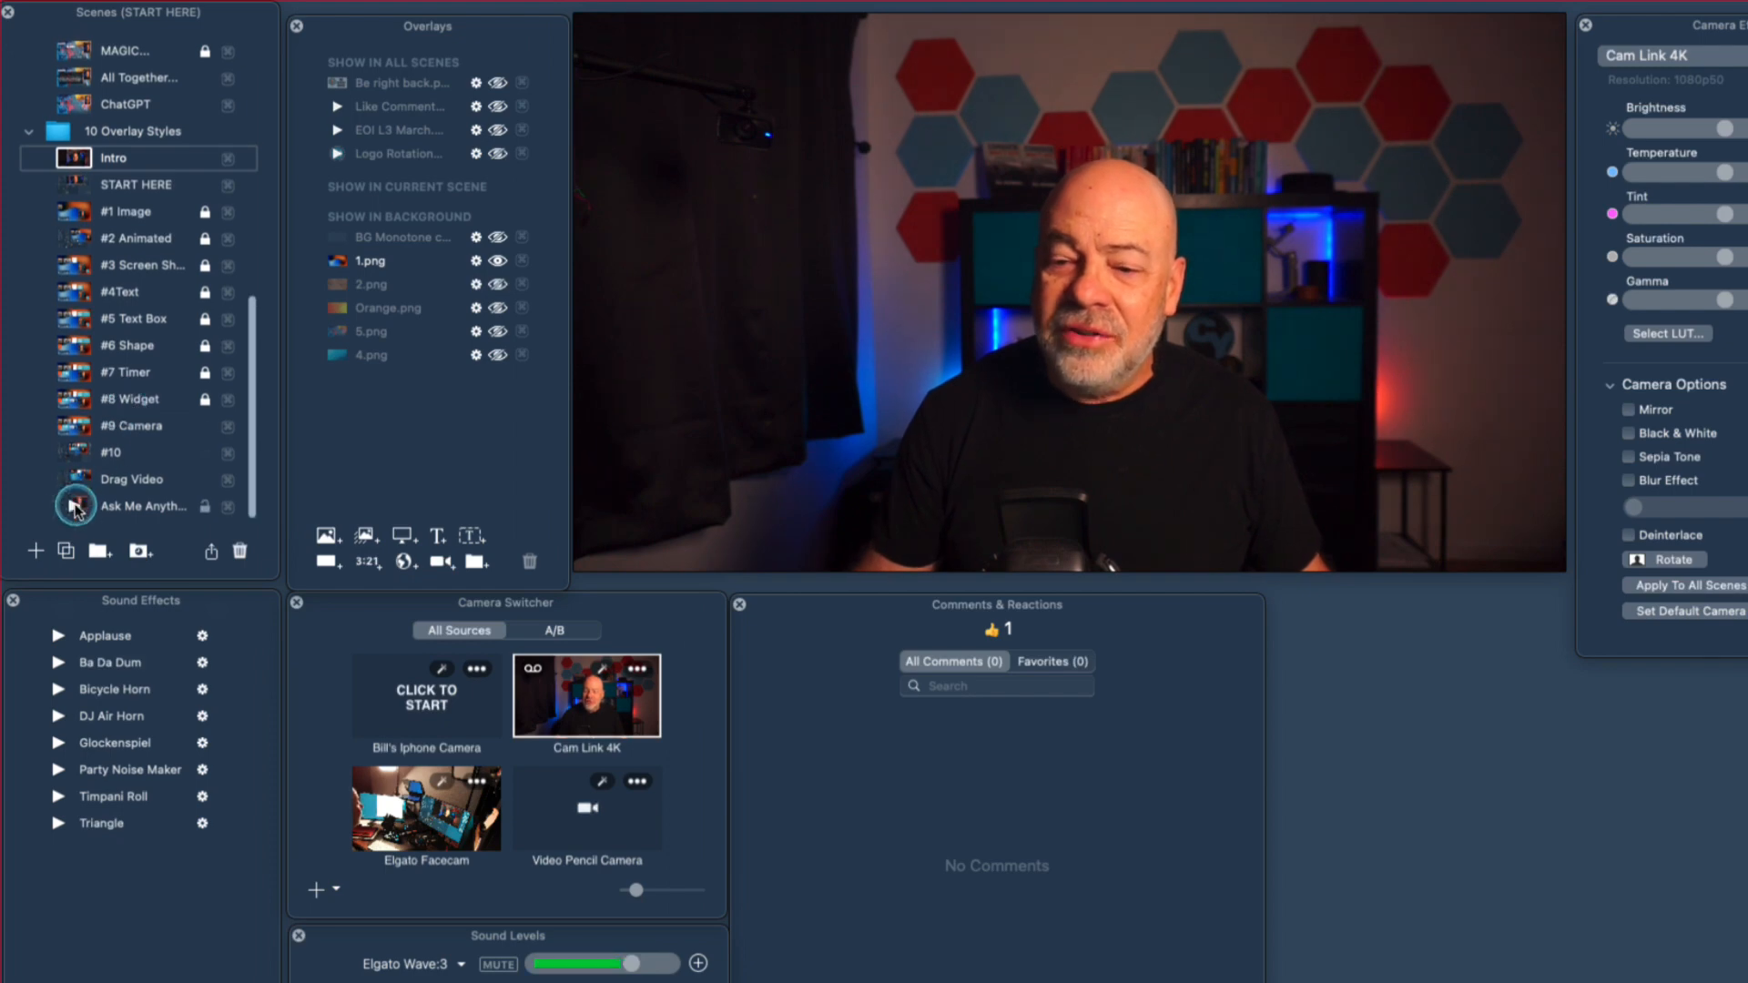